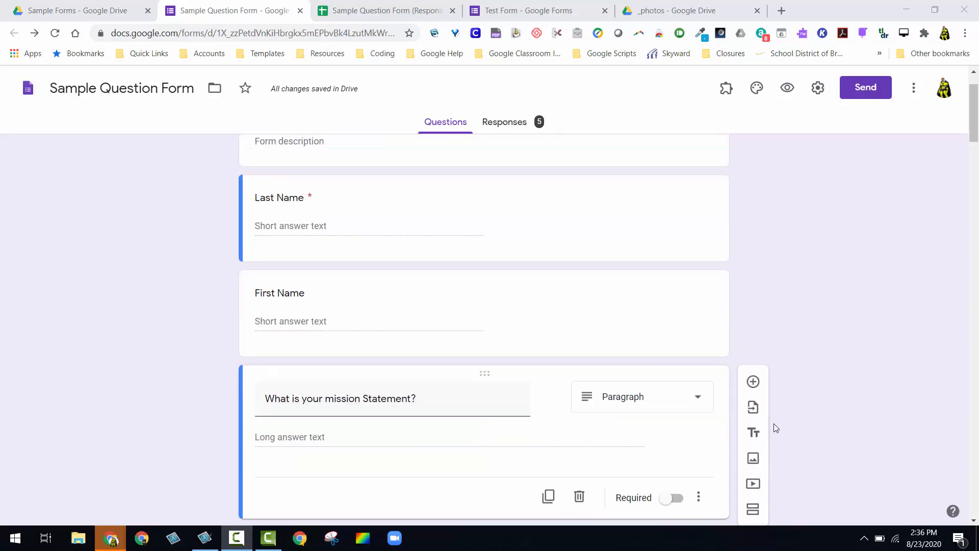
# Step: Add a title and description block between the form header and the Last Name question
pyautogui.scroll(-1, 845, 360)
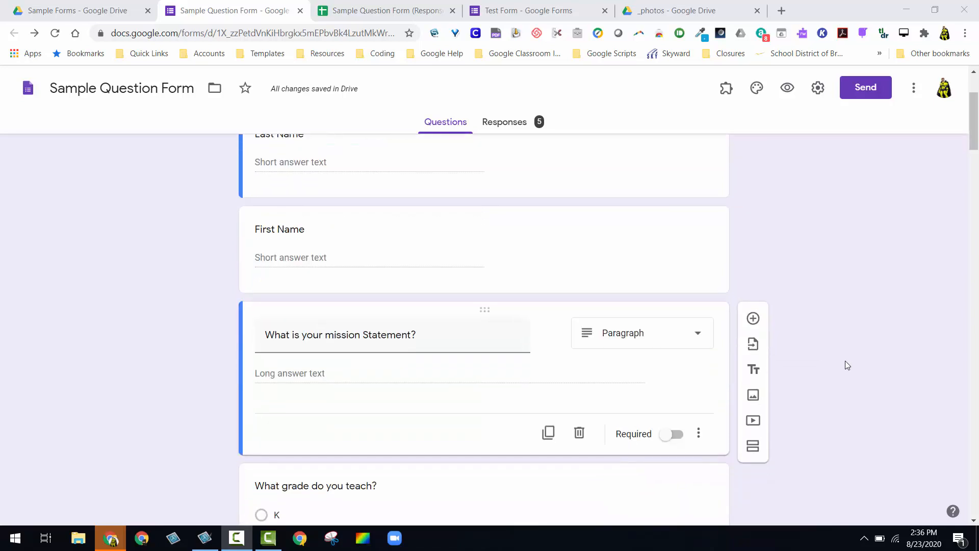
pyautogui.scroll(-1, 845, 360)
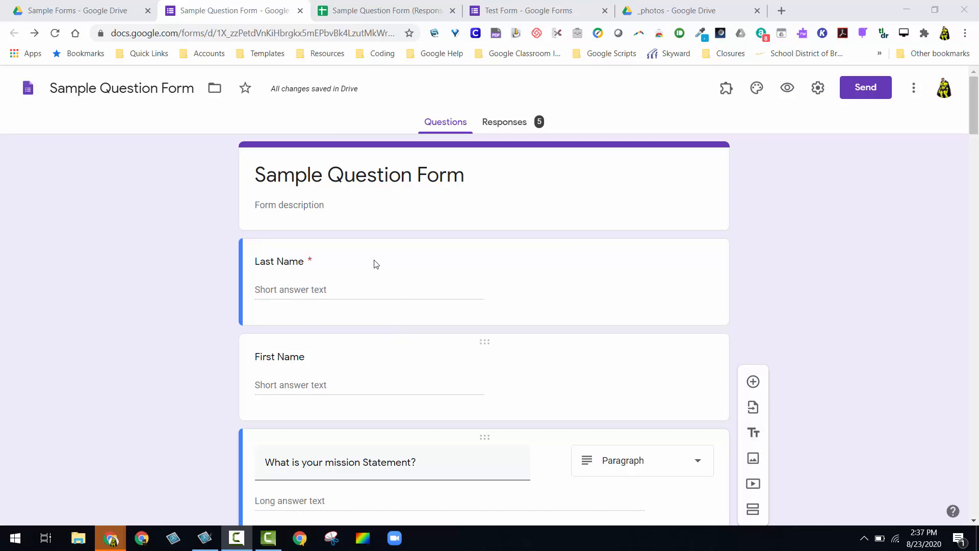
pyautogui.click(383, 219)
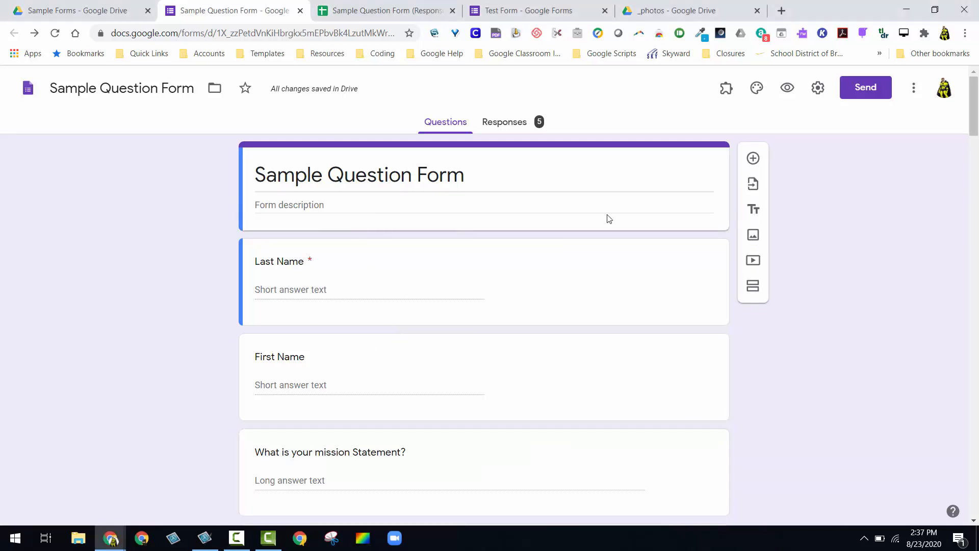
pyautogui.click(753, 209)
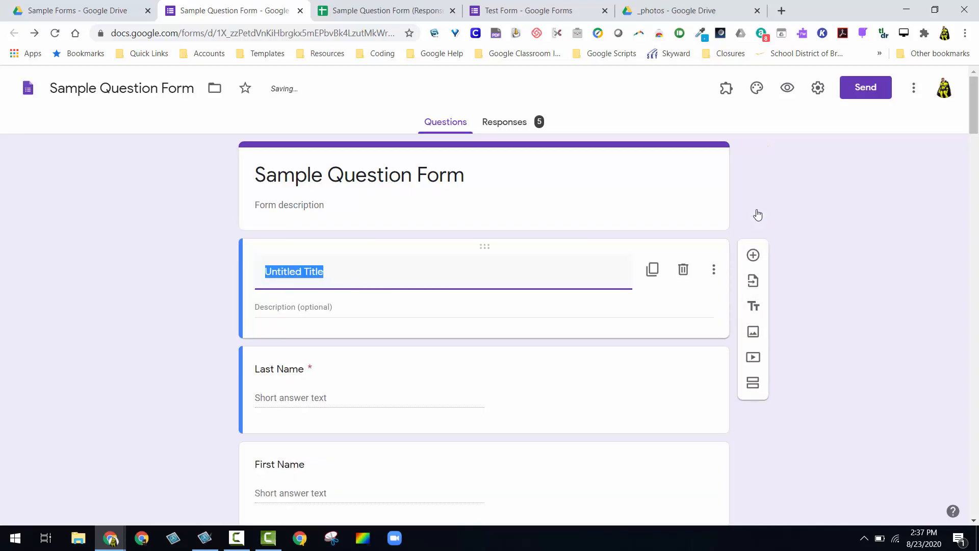
pyautogui.moveTo(485, 247); pyautogui.dragTo(490, 225)
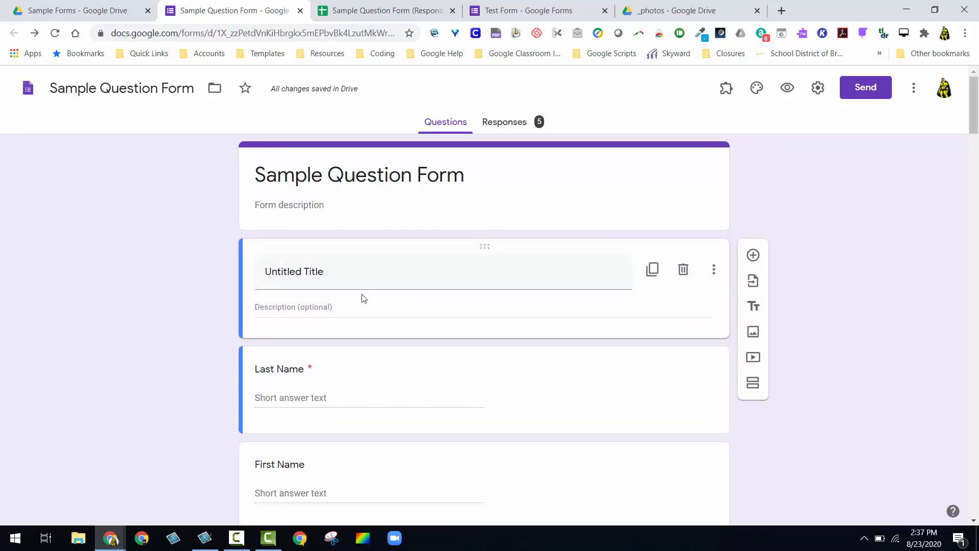
# Step: Title the new block above the Last Name question "Personal Info" and leave its description empty
pyautogui.click(370, 267)
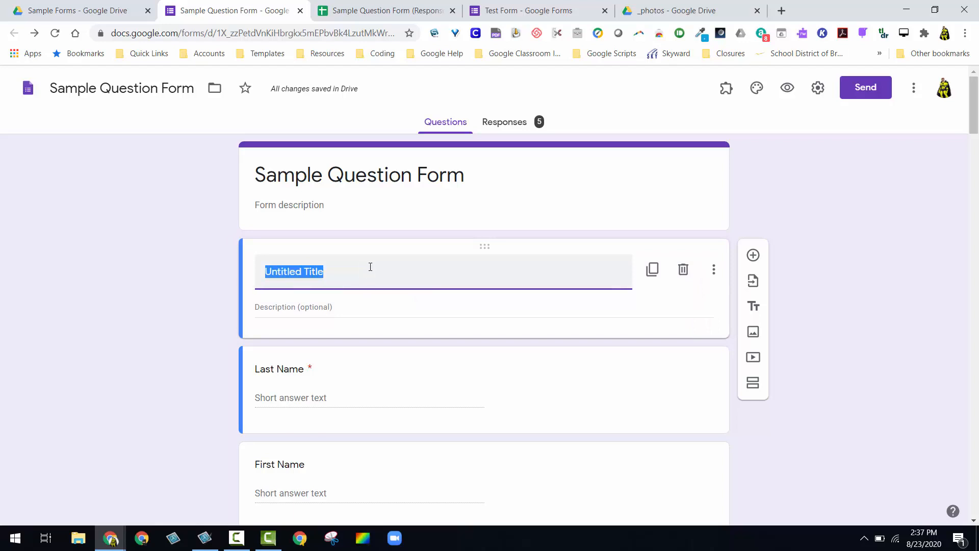
pyautogui.write('Person')
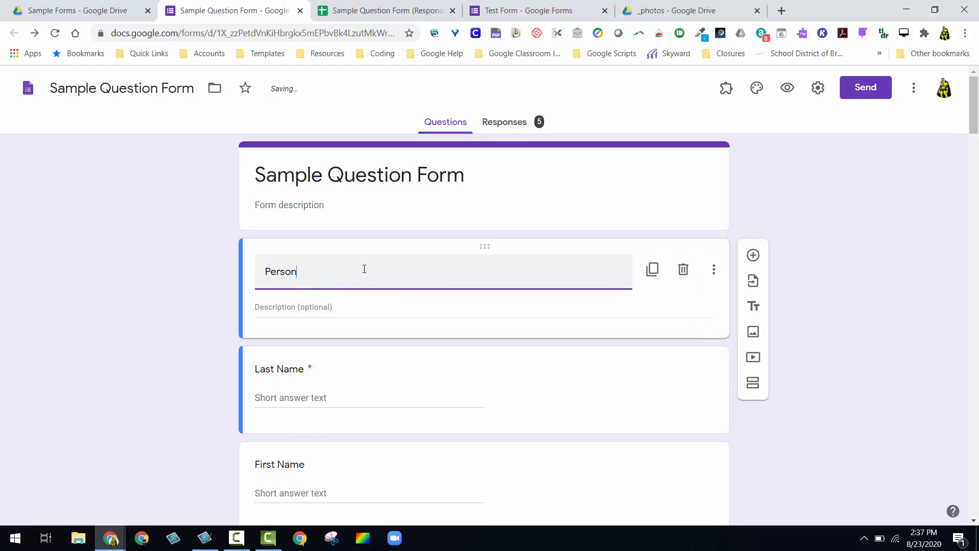
pyautogui.write('al Info')
pyautogui.click(363, 303)
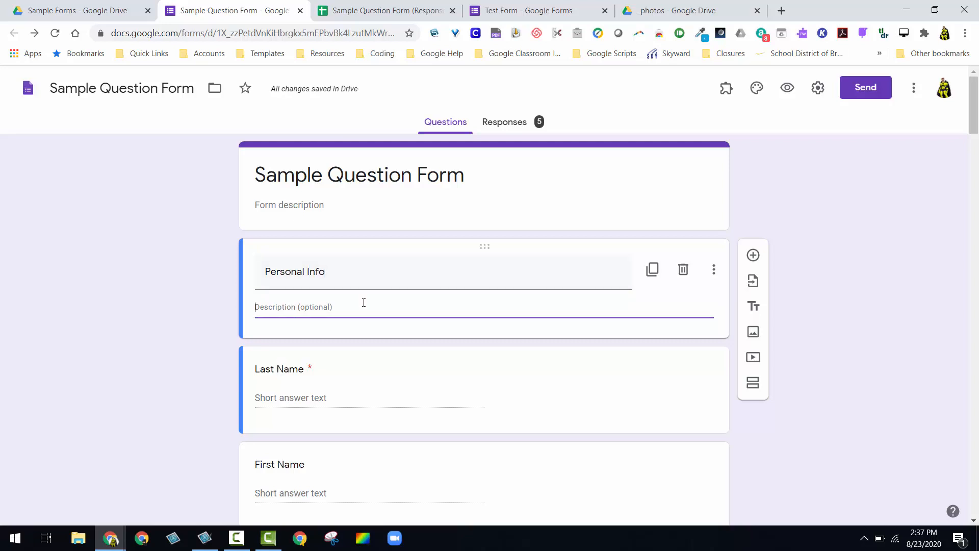
# Step: Preview the form and look at its linked responses spreadsheet before returning to the form editor
pyautogui.click(789, 91)
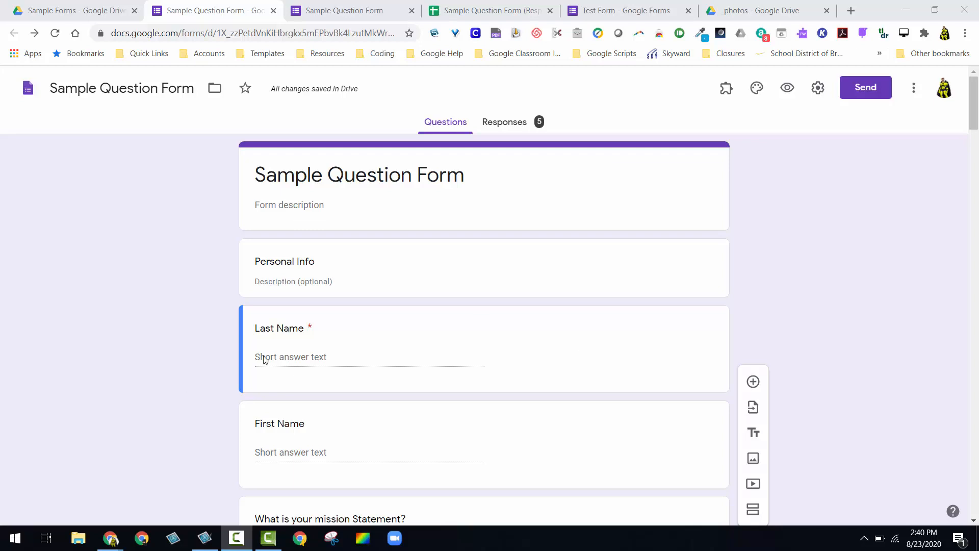
pyautogui.click(477, 14)
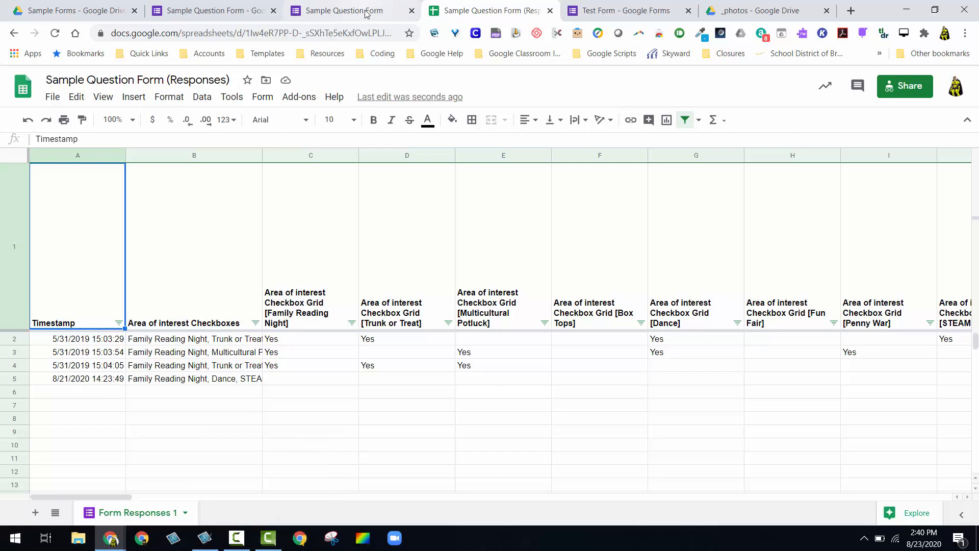
pyautogui.click(240, 18)
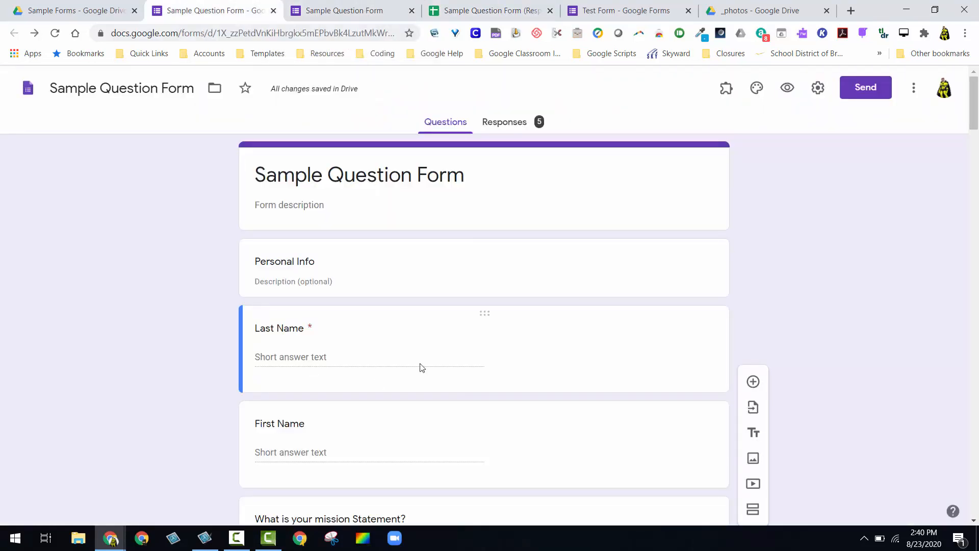
# Step: Review the long vaccine question in the form, and widen its column BN in the responses spreadsheet
pyautogui.scroll(-5, 459, 327)
pyautogui.scroll(-9, 477, 310)
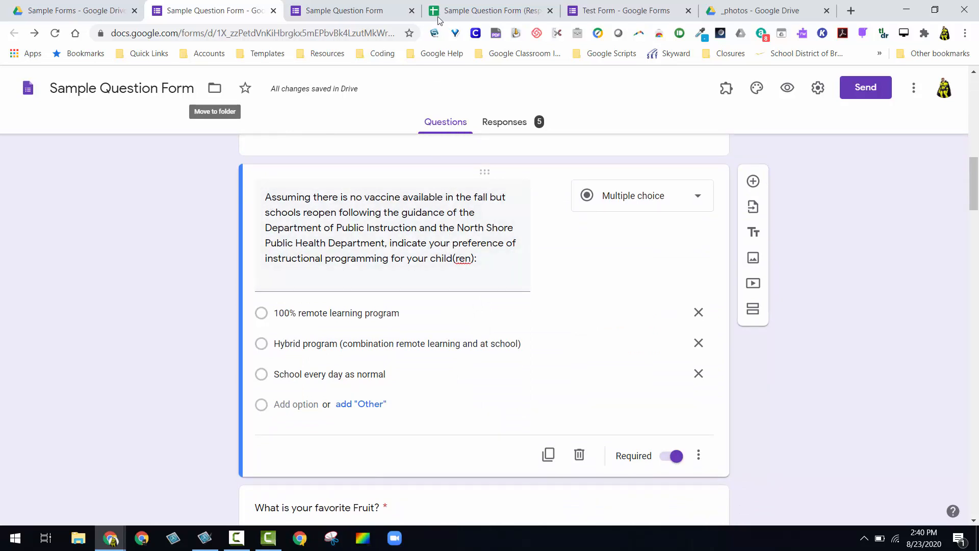
pyautogui.click(462, 12)
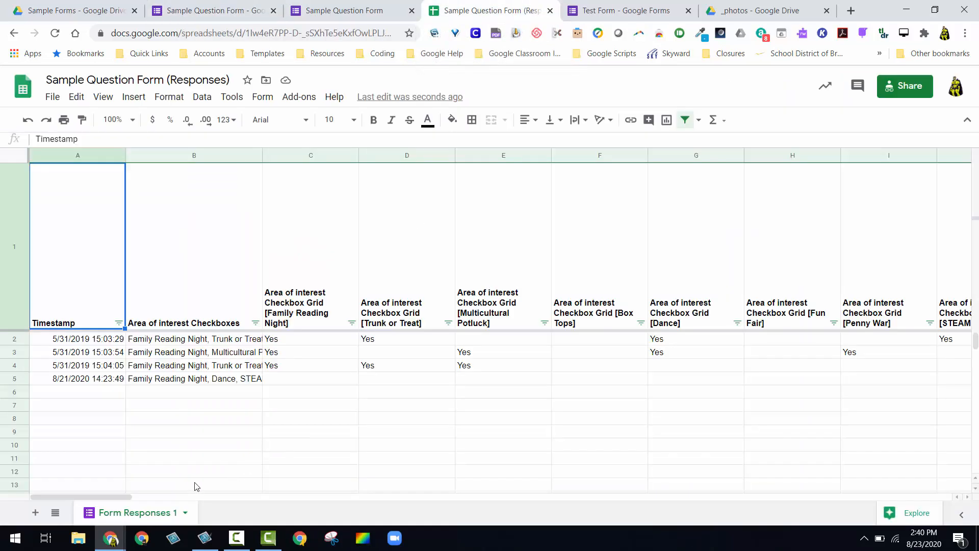
pyautogui.moveTo(114, 496); pyautogui.dragTo(227, 496)
pyautogui.moveTo(294, 474); pyautogui.dragTo(769, 491)
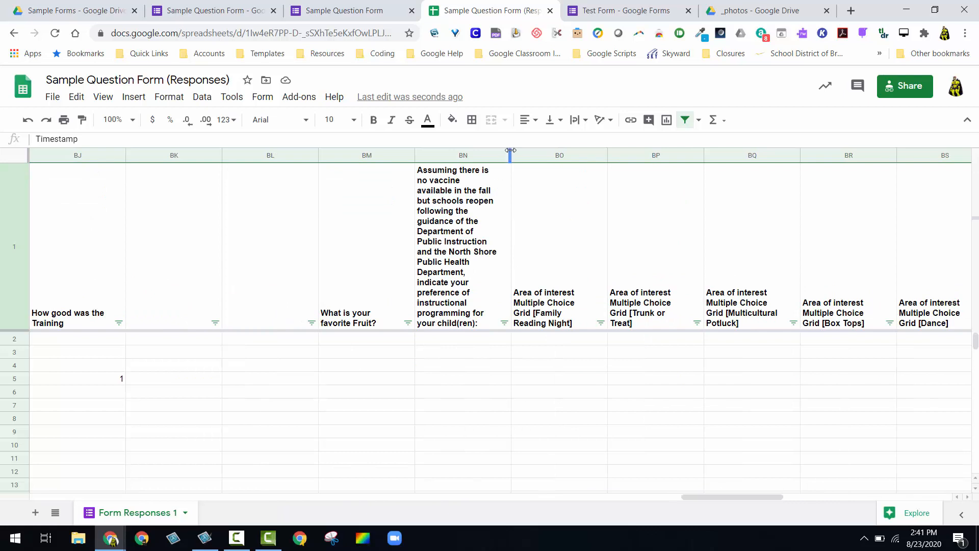
pyautogui.moveTo(511, 155); pyautogui.dragTo(600, 159)
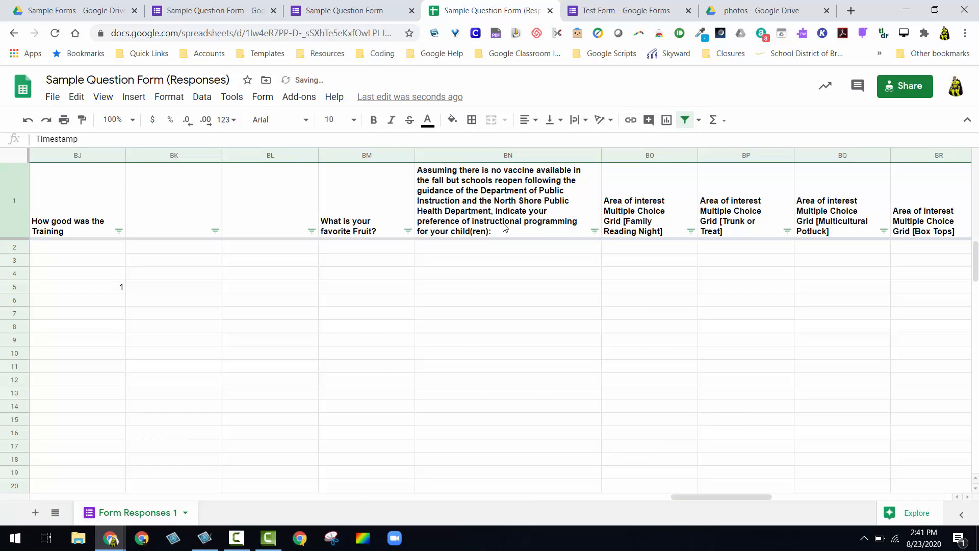
# Step: Back in the form editor, add a title and description block between the first grade question and the vaccine question
pyautogui.click(191, 12)
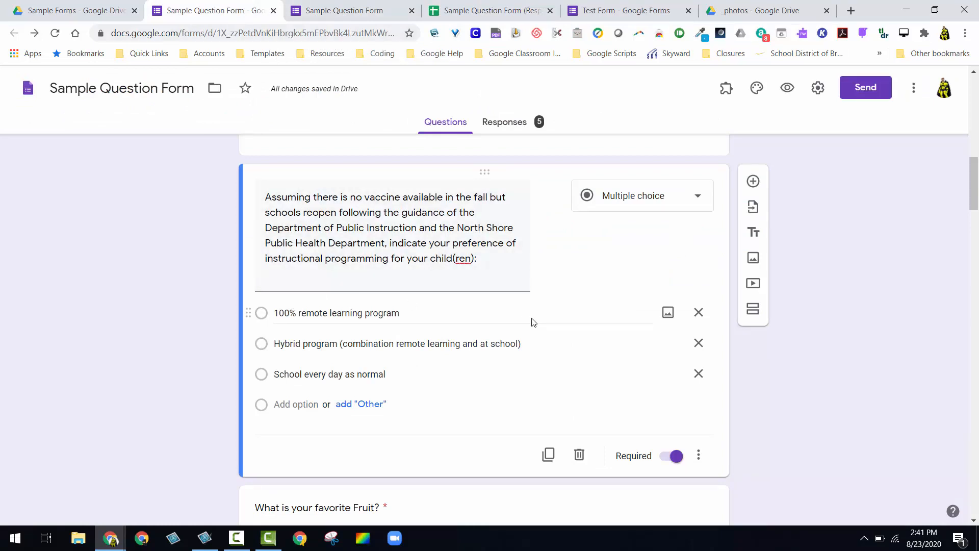
pyautogui.scroll(1, 540, 269)
pyautogui.click(663, 217)
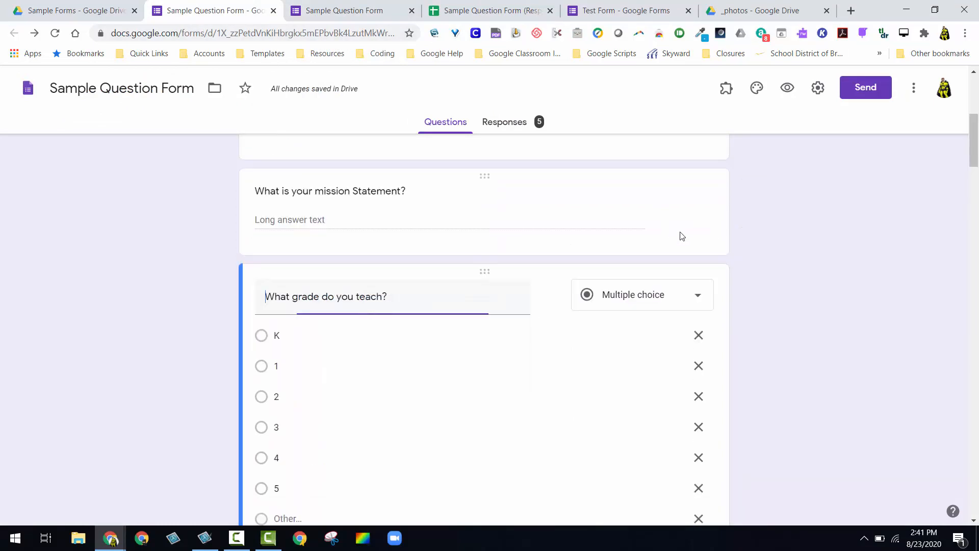
pyautogui.scroll(-3, 710, 287)
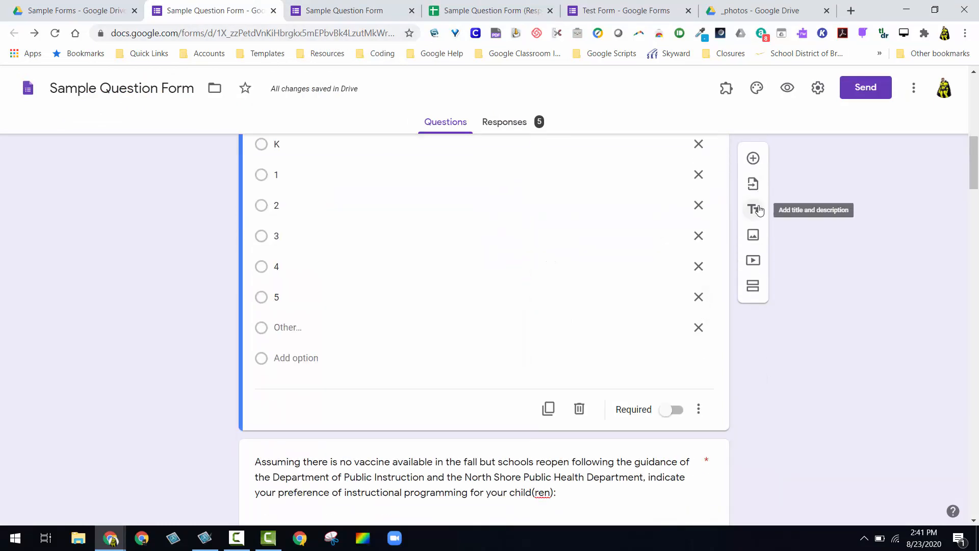
pyautogui.click(753, 209)
# Step: Copy the full vaccine question text into the title of the new block above it
pyautogui.click(452, 315)
pyautogui.hotkey('ctrl', 'c')
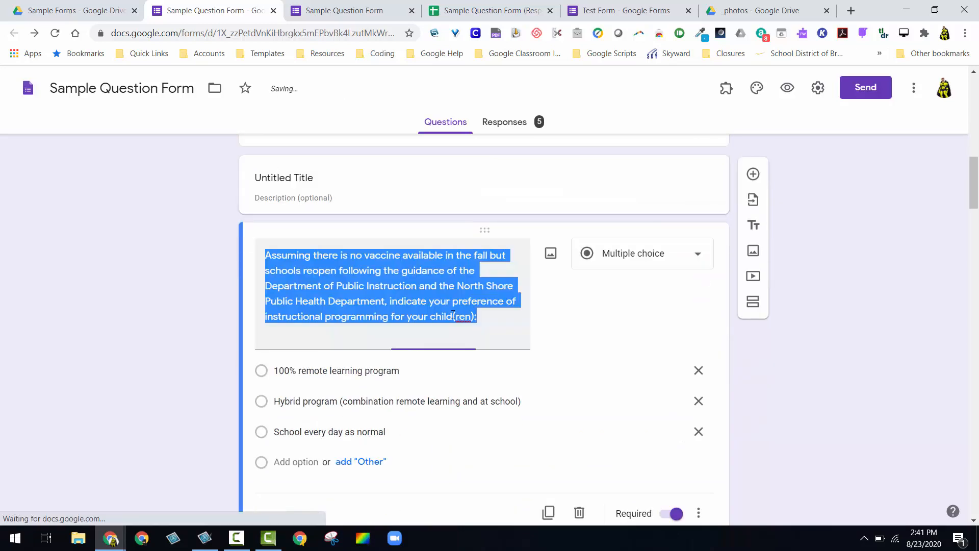
pyautogui.click(374, 181)
pyautogui.hotkey('ctrl', 'v')
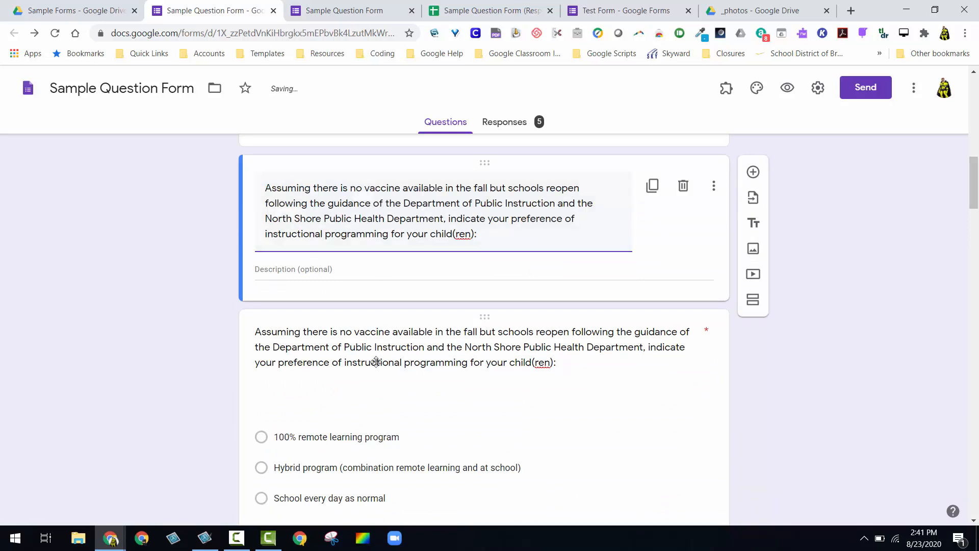
# Step: Replace the vaccine multiple-choice question's text with "What is your choice for programming?", correcting the spelling of "programming"
pyautogui.click(376, 361)
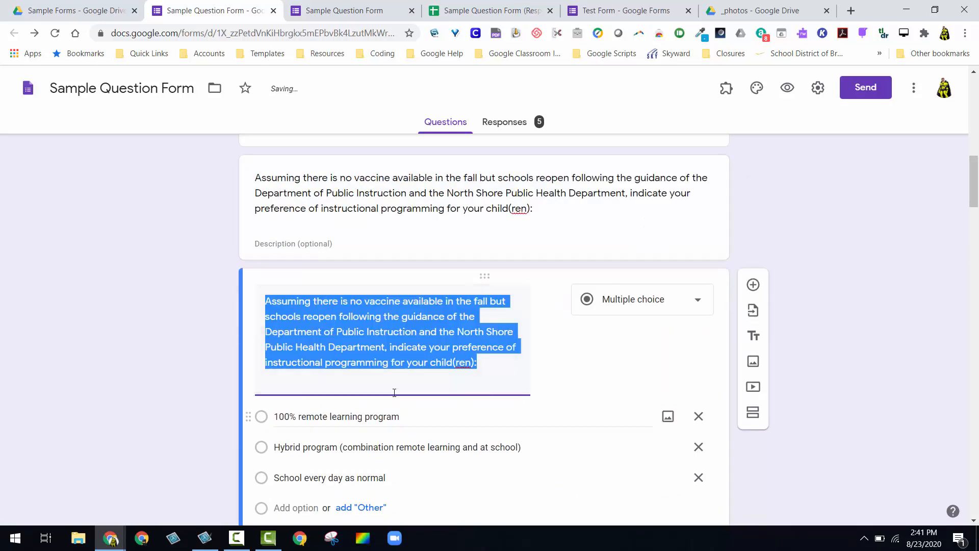
pyautogui.write('What is y')
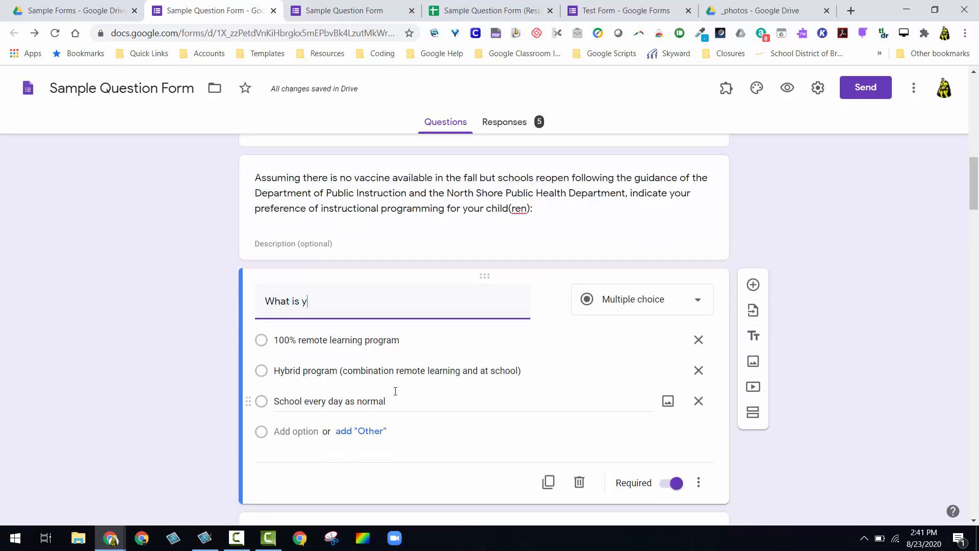
pyautogui.write('our choice')
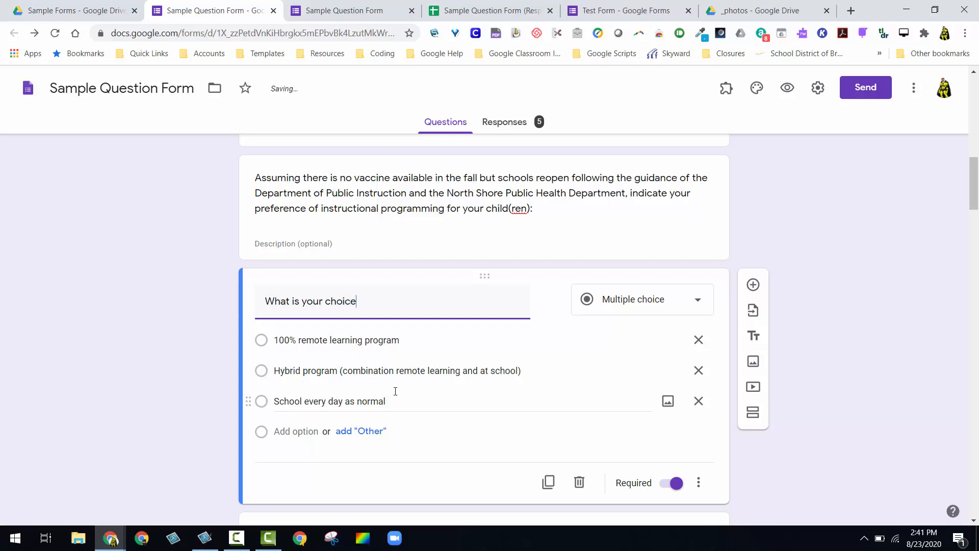
pyautogui.write(' for programing')
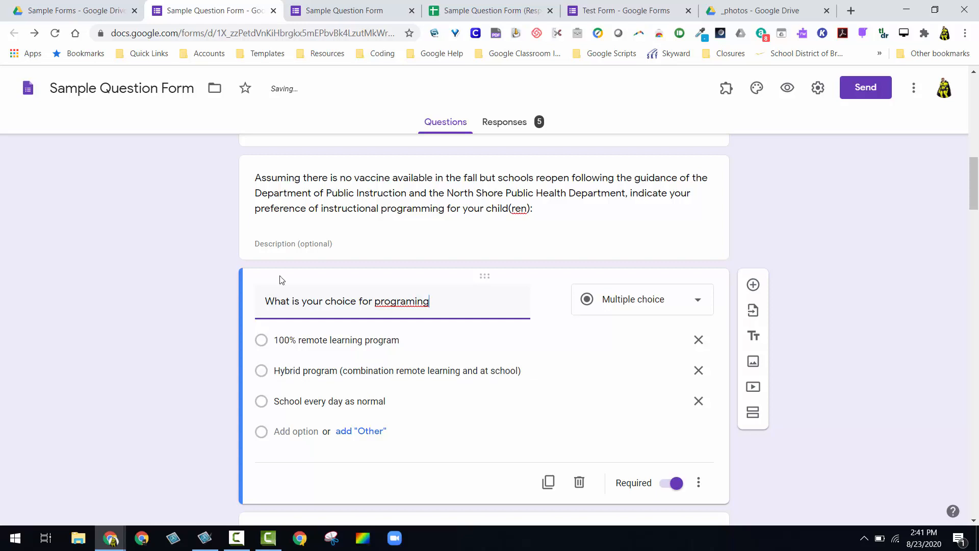
pyautogui.click(410, 301)
pyautogui.rightClick(411, 300)
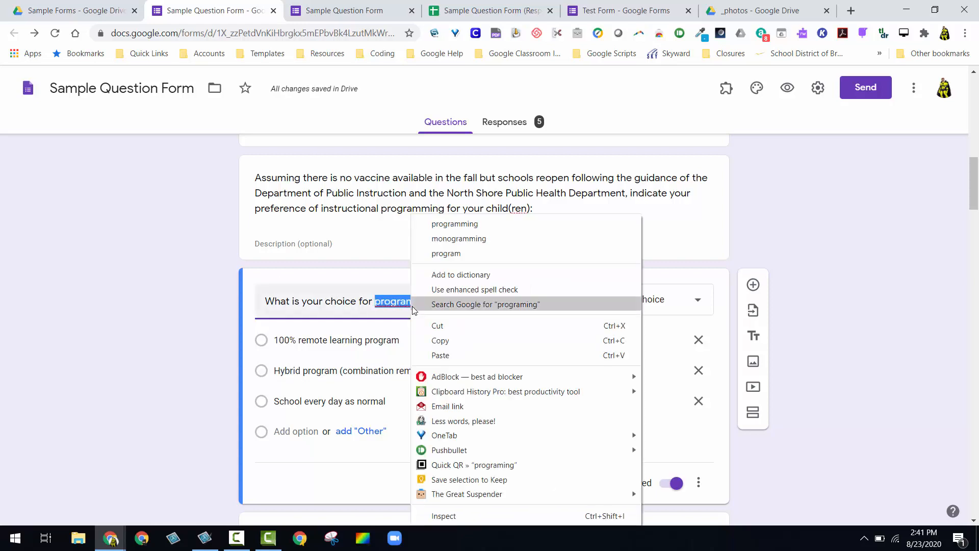
pyautogui.click(453, 233)
pyautogui.write('?')
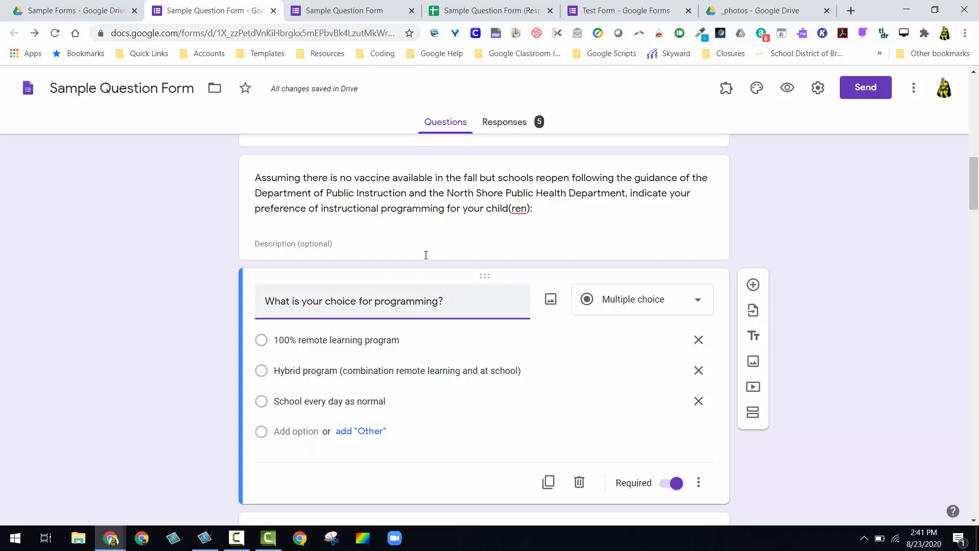
# Step: Compare the column BN heading in the responses spreadsheet with the shortened question in the form editor
pyautogui.click(497, 10)
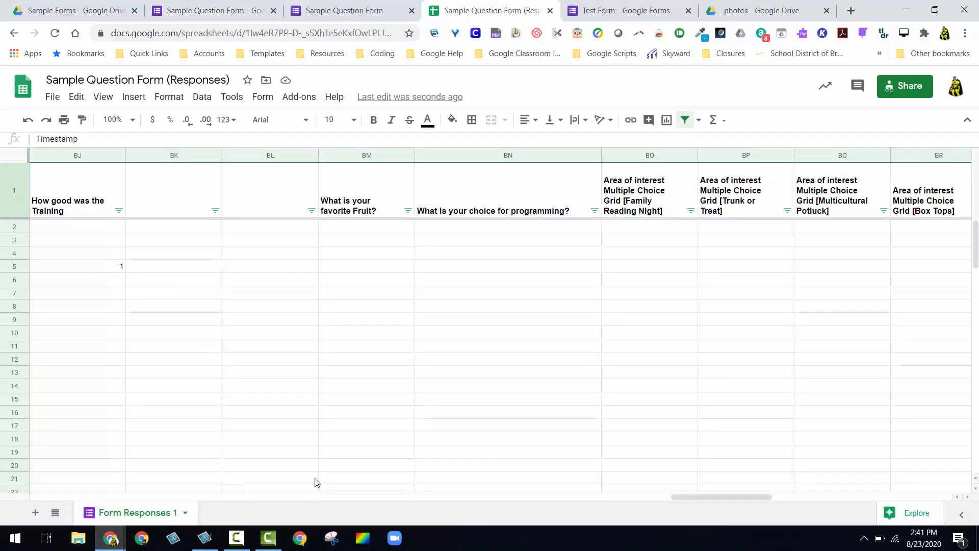
pyautogui.click(516, 211)
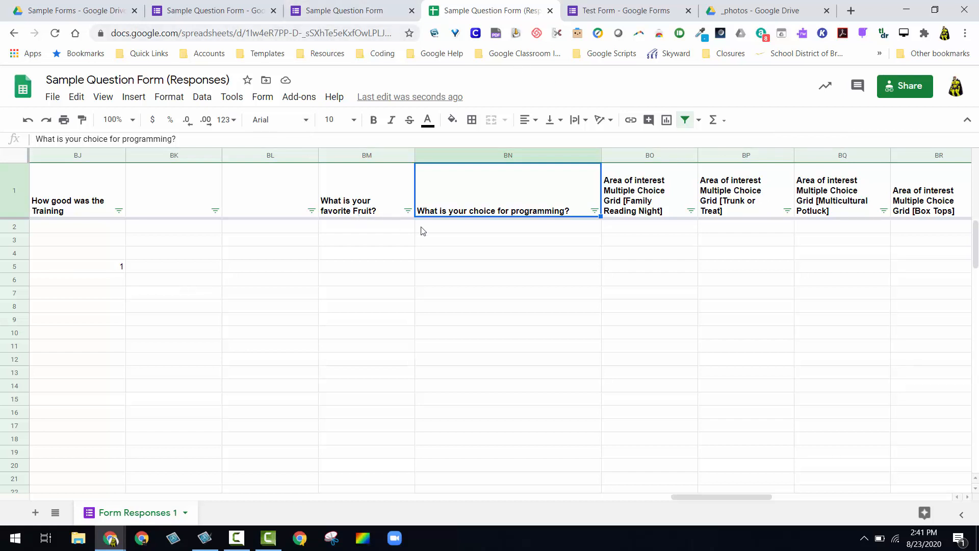
pyautogui.click(365, 8)
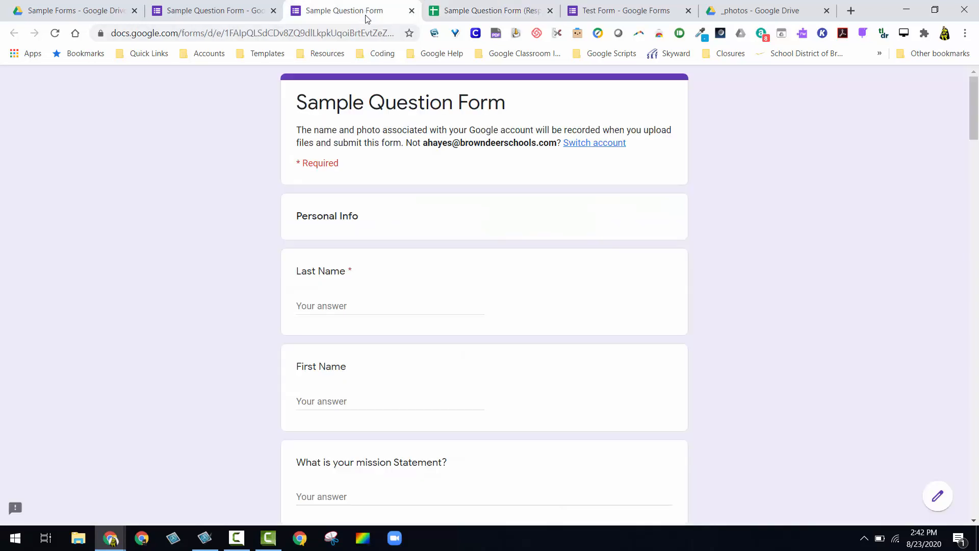
pyautogui.click(241, 12)
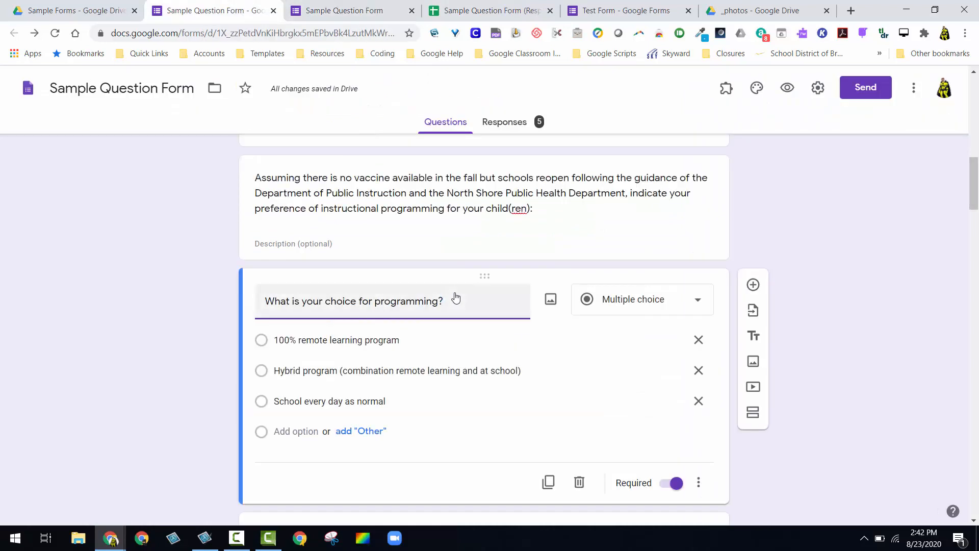
pyautogui.click(462, 11)
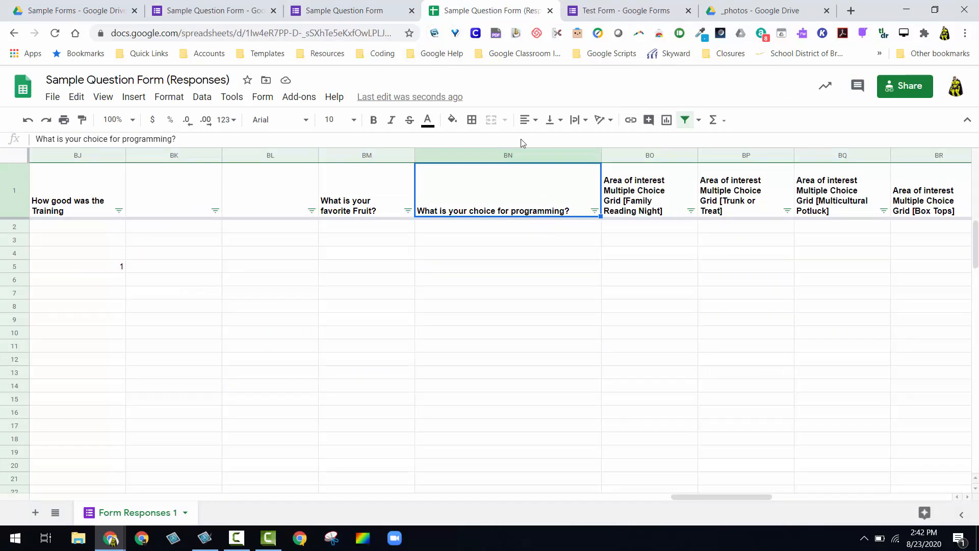
pyautogui.click(226, 11)
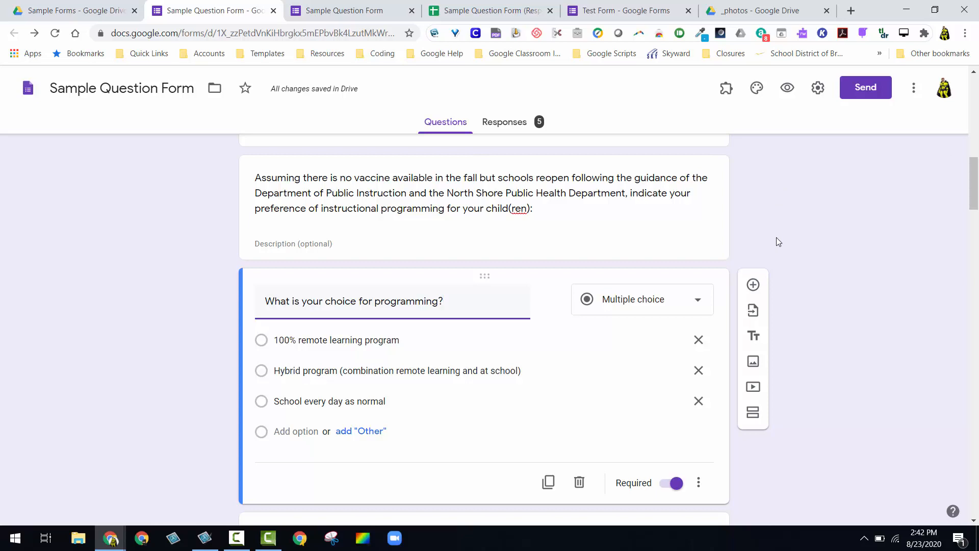
# Step: Add a new section after the "What is your choice for programming?" question
pyautogui.click(516, 397)
pyautogui.scroll(-1, 561, 352)
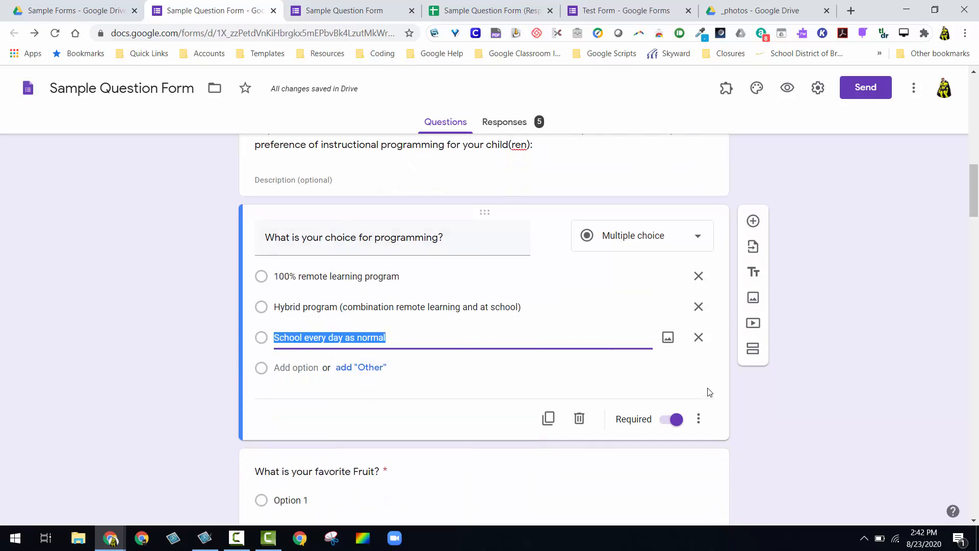
pyautogui.click(753, 351)
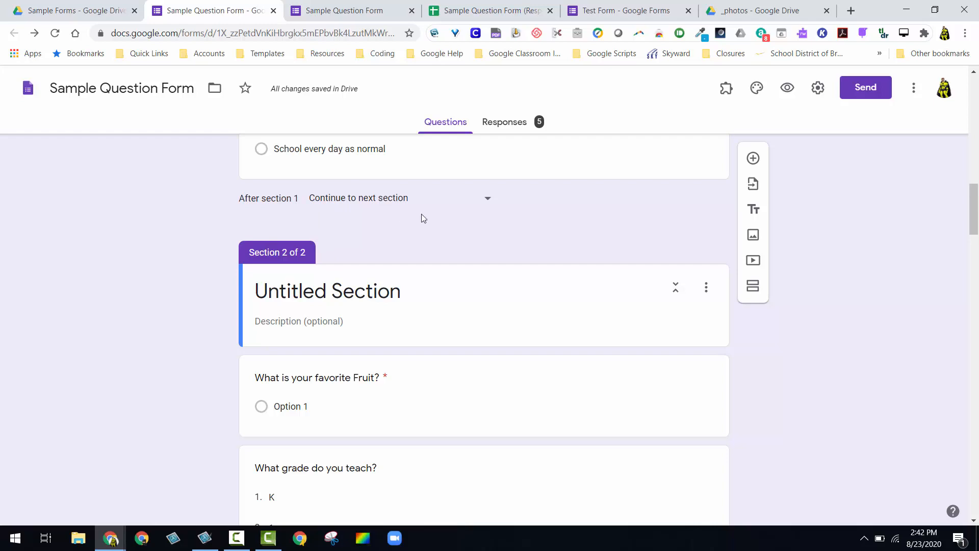
pyautogui.scroll(5, 421, 213)
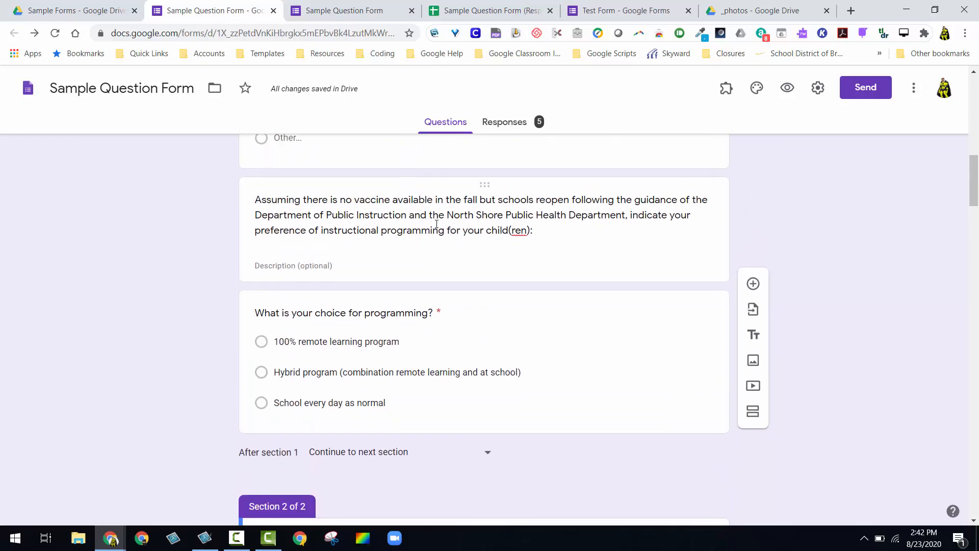
# Step: Title the new second section "Section 2"
pyautogui.scroll(-5, 433, 306)
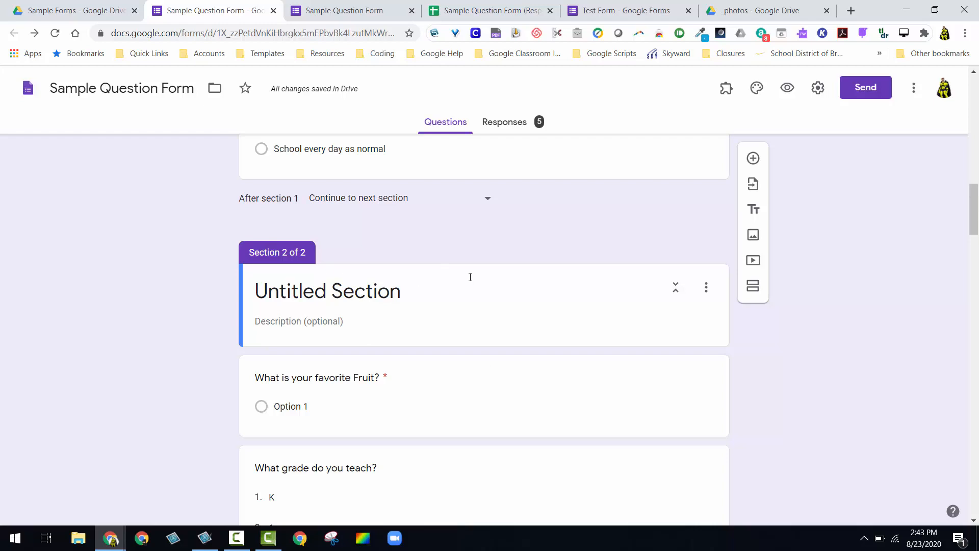
pyautogui.scroll(15, 470, 278)
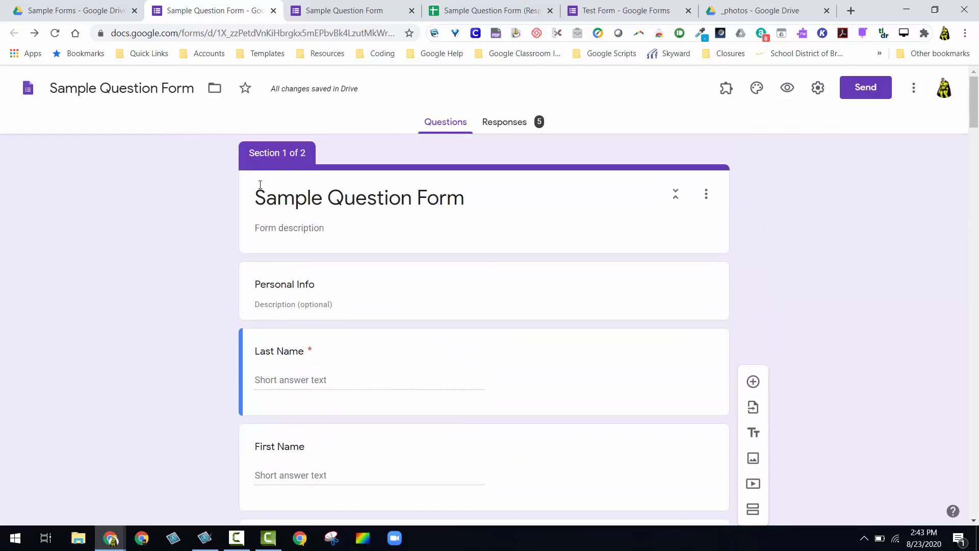
pyautogui.scroll(-12, 586, 421)
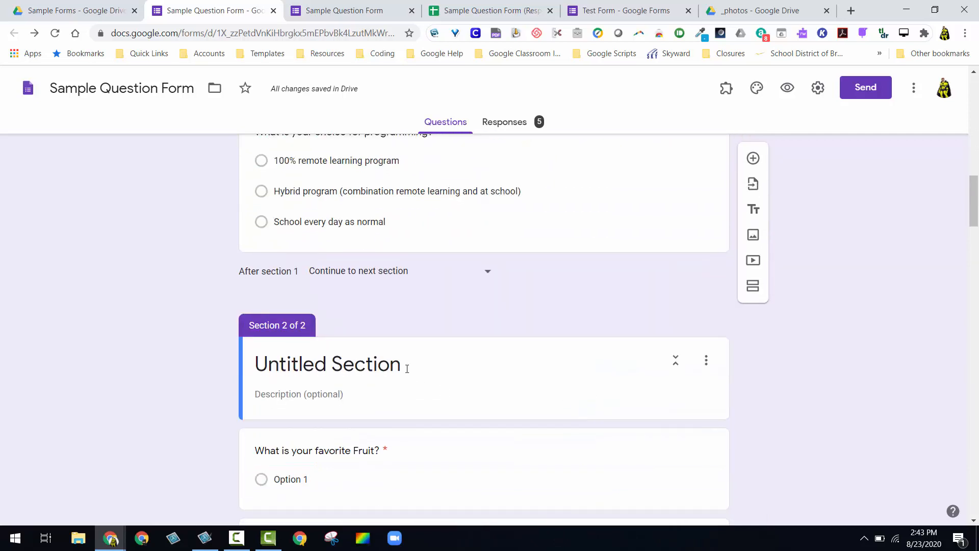
pyautogui.click(407, 368)
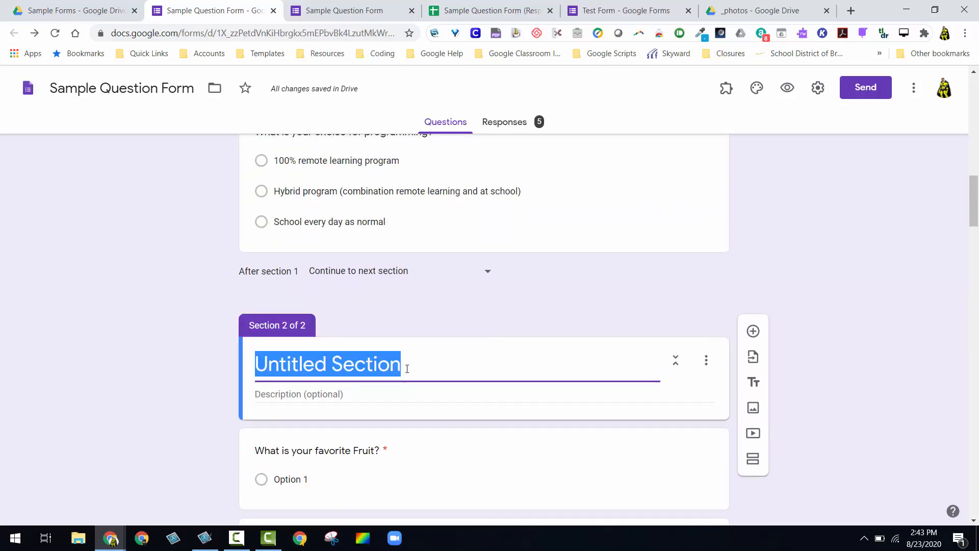
pyautogui.write('Se')
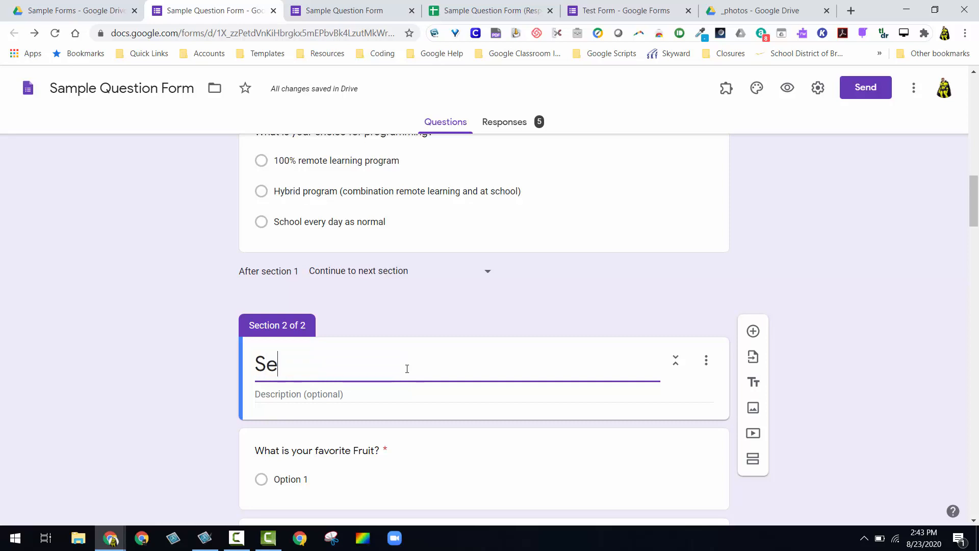
pyautogui.write('ction')
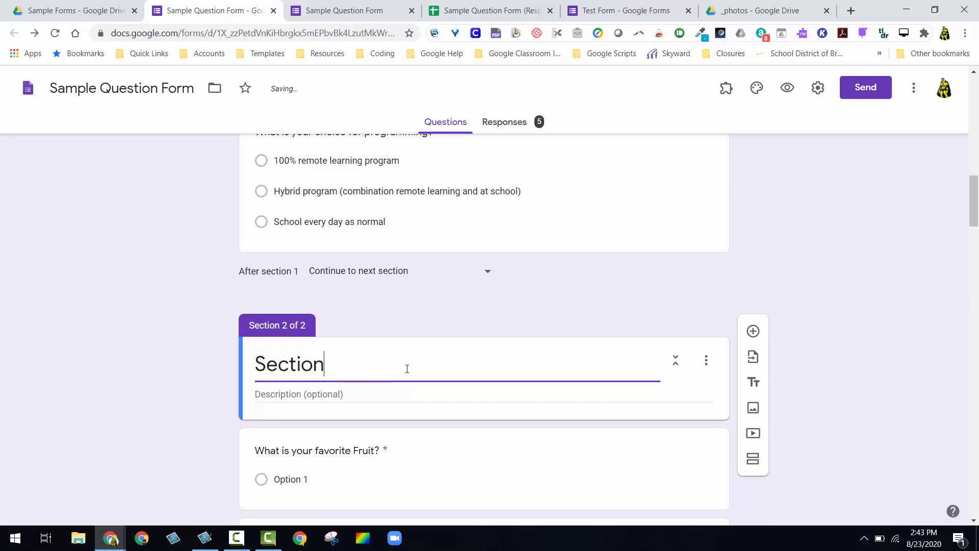
pyautogui.write(' 2')
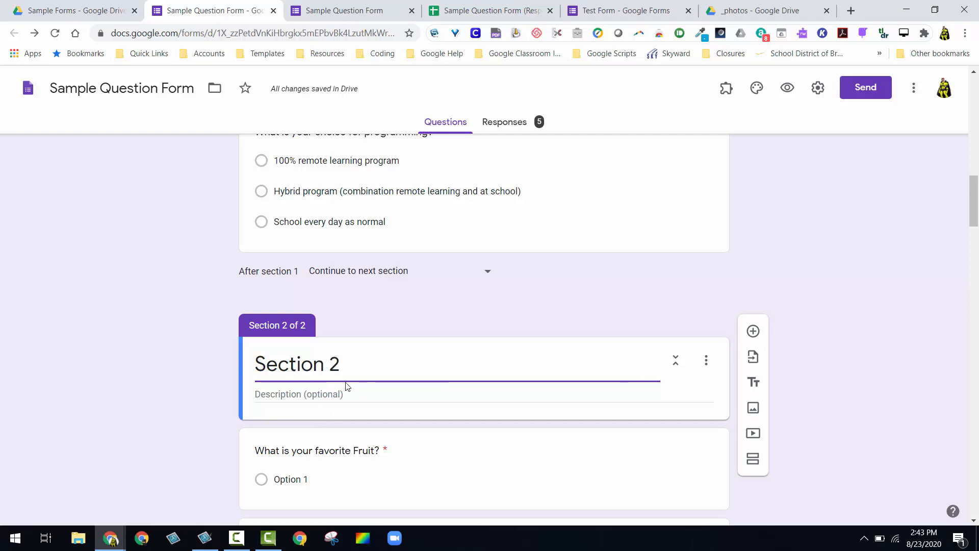
# Step: Add a section after the "Area of interest Checkboxes" question and title it "Section 3"
pyautogui.scroll(-6, 380, 374)
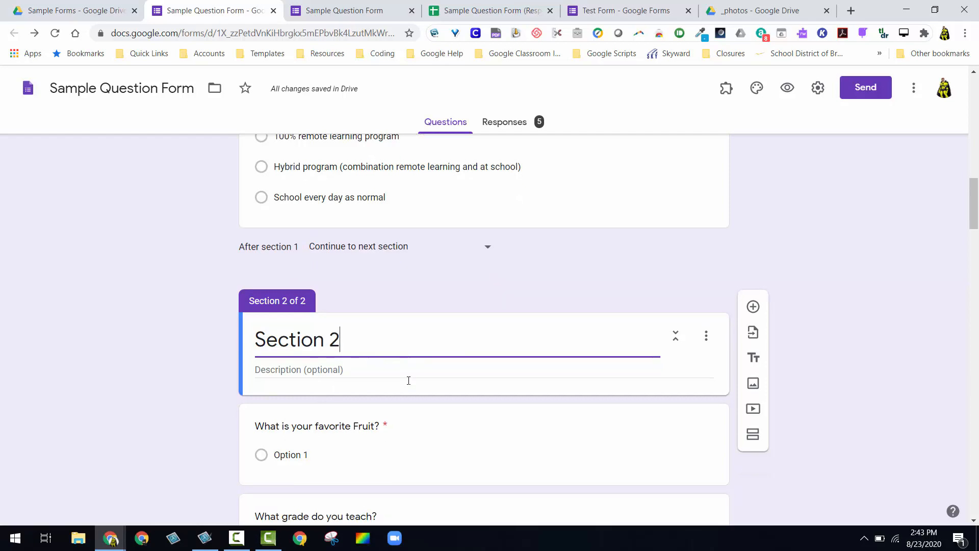
pyautogui.scroll(-9, 449, 410)
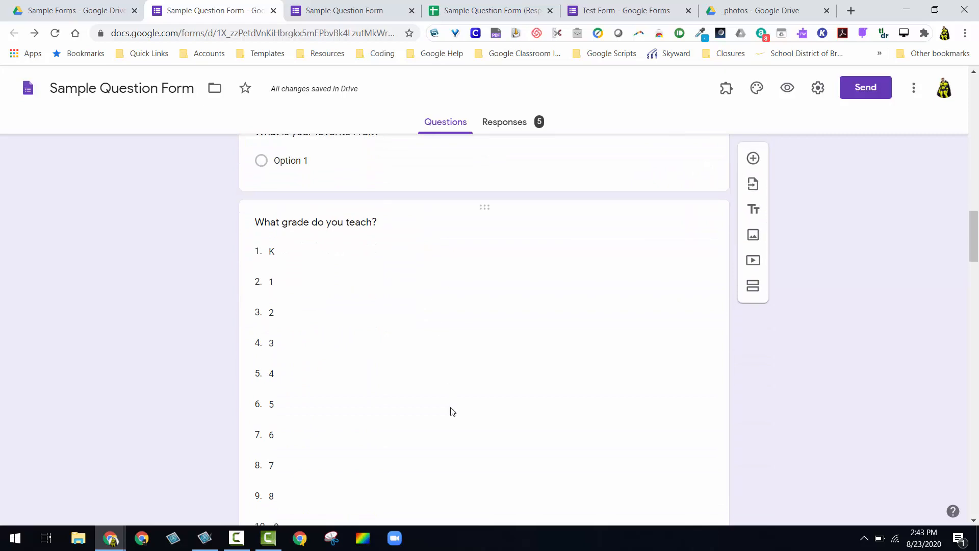
pyautogui.scroll(-6, 448, 413)
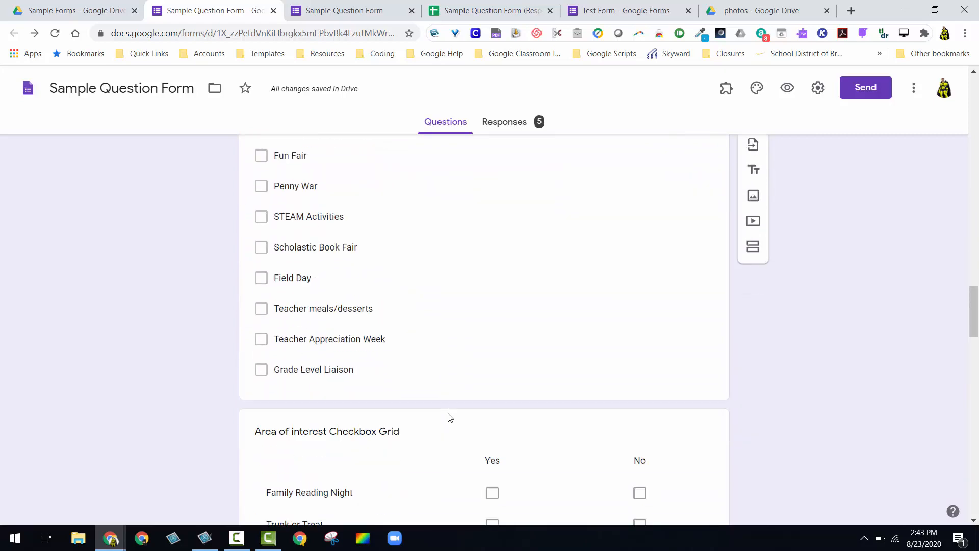
pyautogui.click(423, 296)
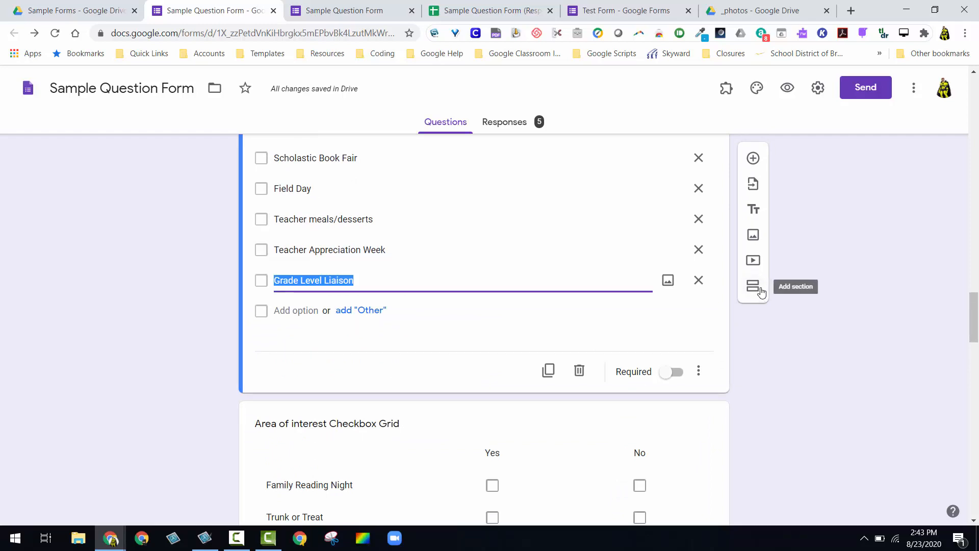
pyautogui.click(760, 291)
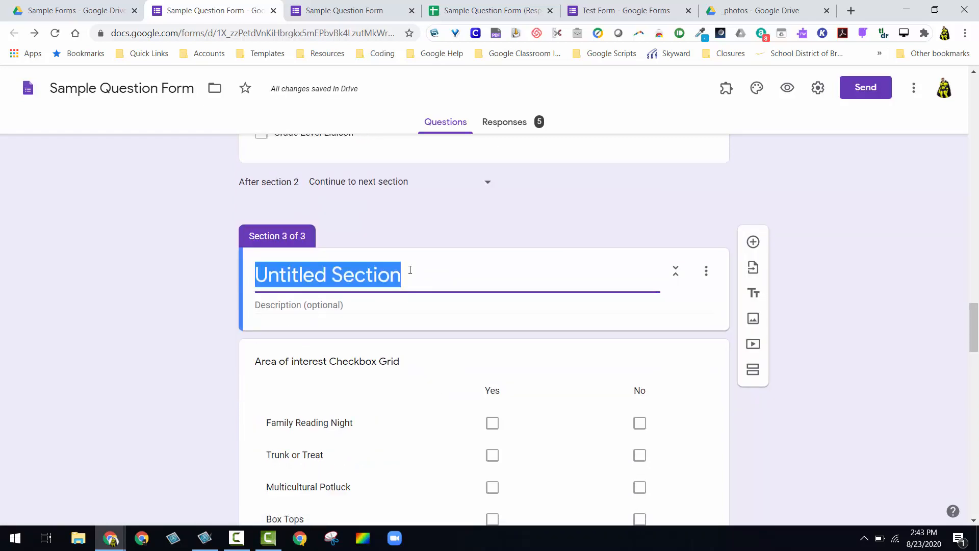
pyautogui.write('Section 3')
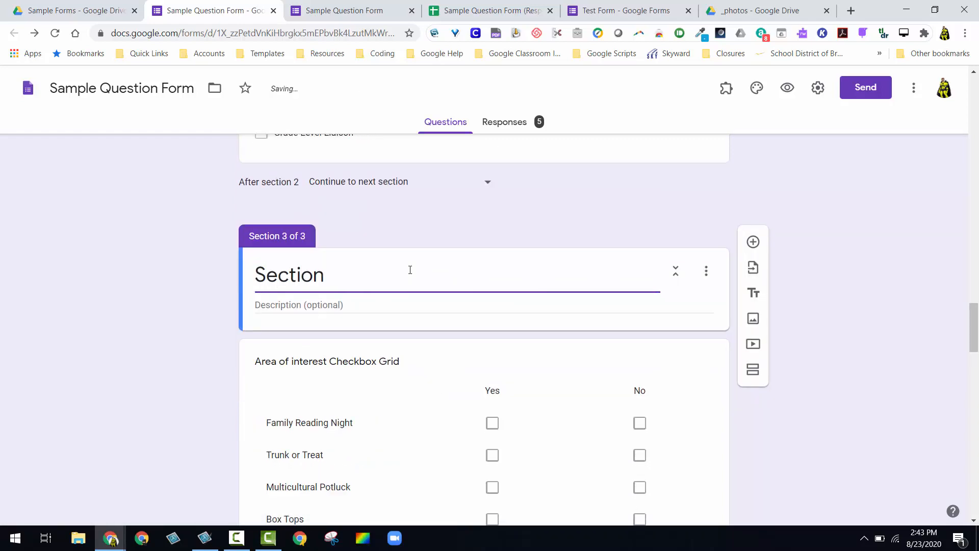
pyautogui.click(883, 270)
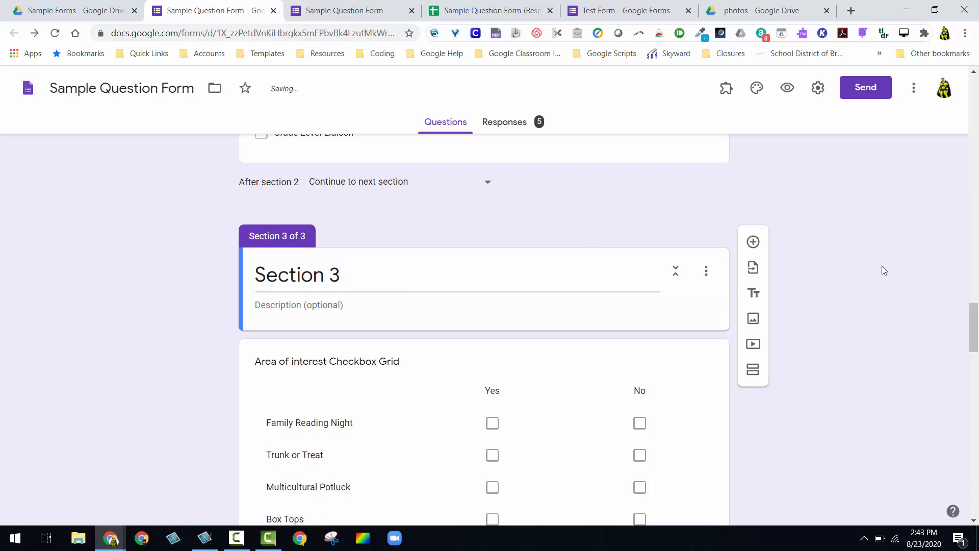
# Step: Examine the options available for Section 3 and the questions around it, including duplicating, moving, deleting and merging the section
pyautogui.click(708, 277)
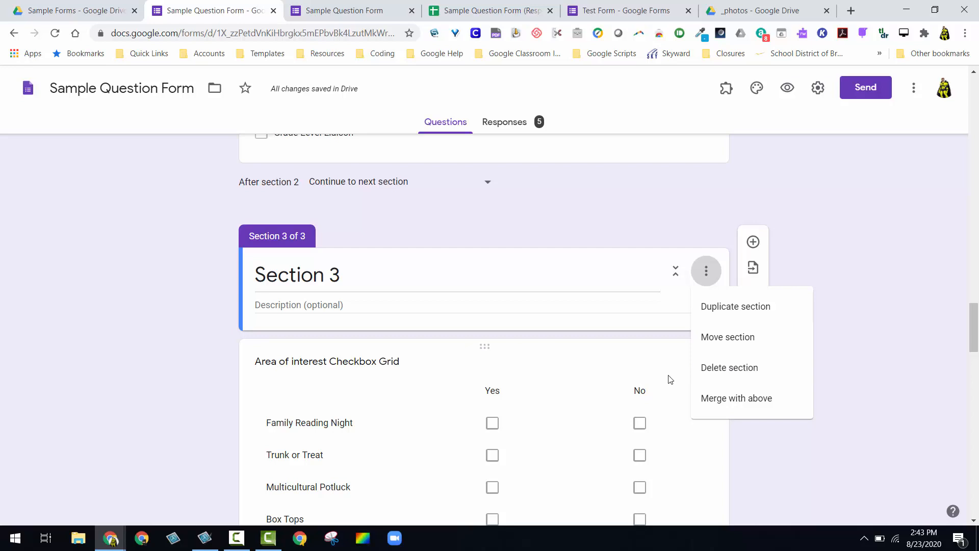
pyautogui.scroll(-5, 542, 310)
pyautogui.scroll(-15, 542, 315)
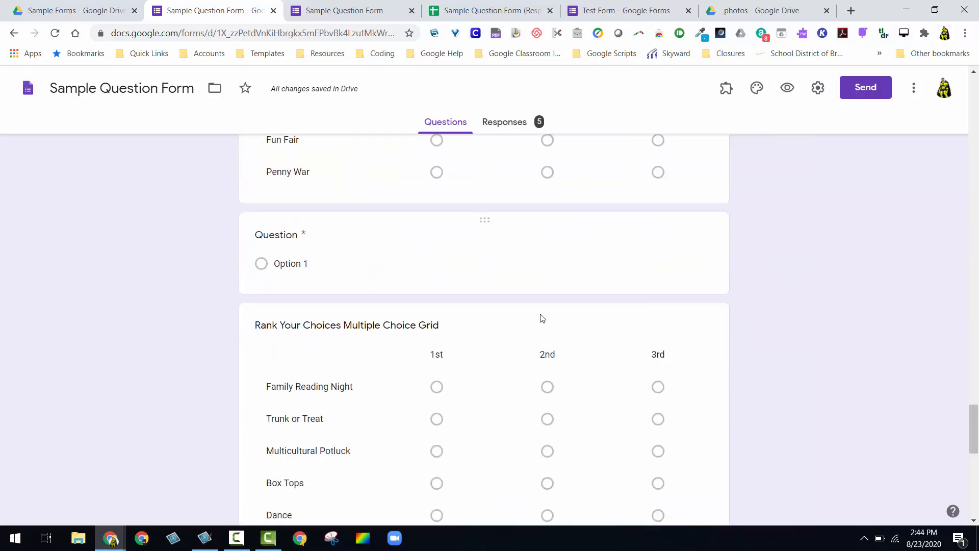
pyautogui.scroll(6, 540, 319)
pyautogui.scroll(17, 542, 319)
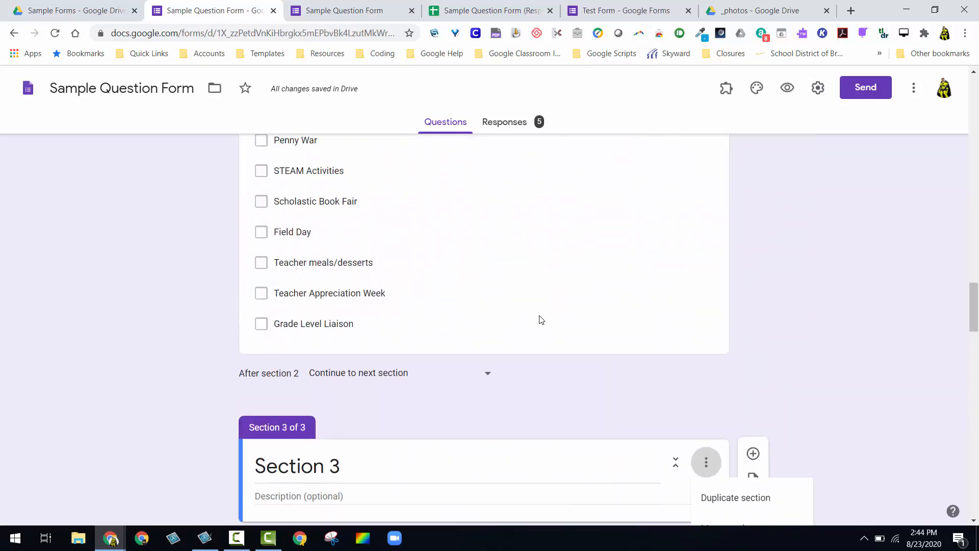
pyautogui.scroll(-4, 542, 321)
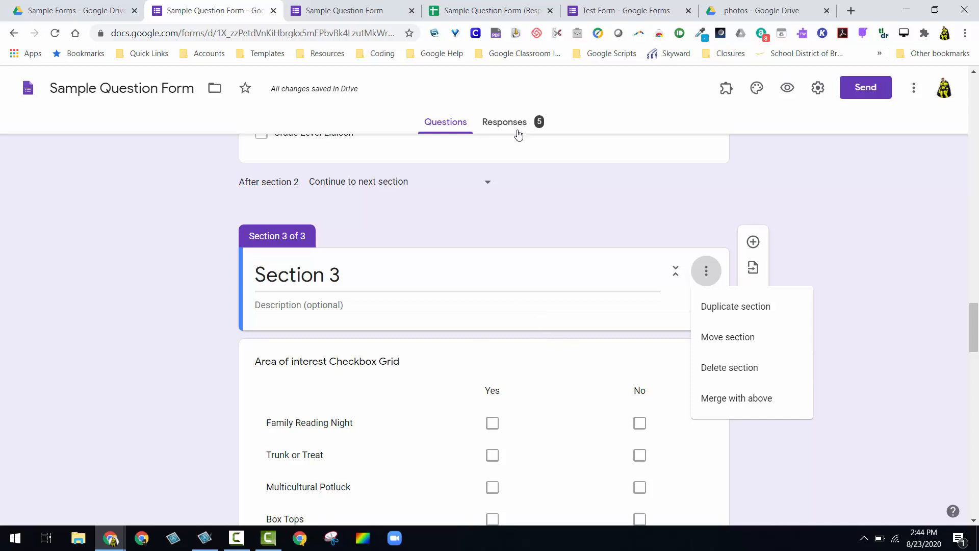
pyautogui.click(487, 348)
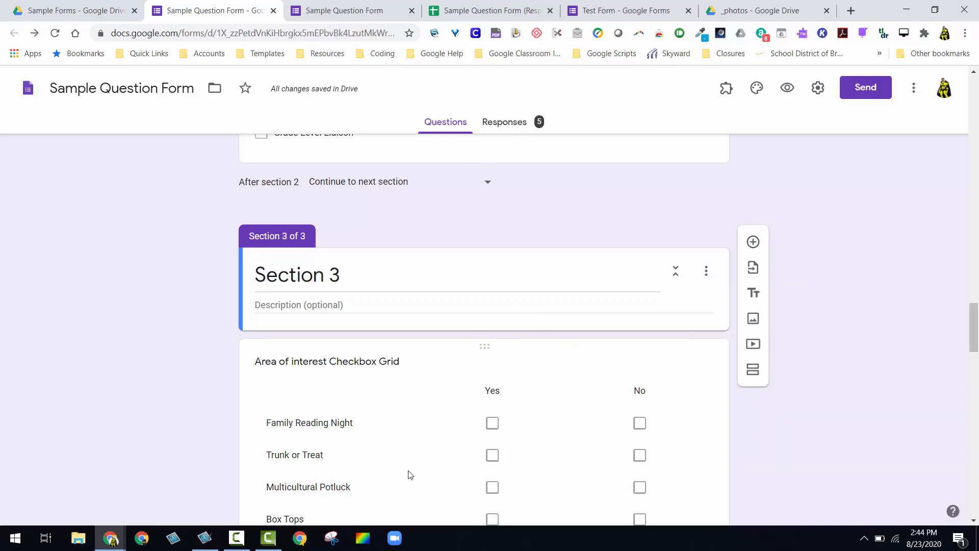
pyautogui.moveTo(466, 350); pyautogui.dragTo(390, 479)
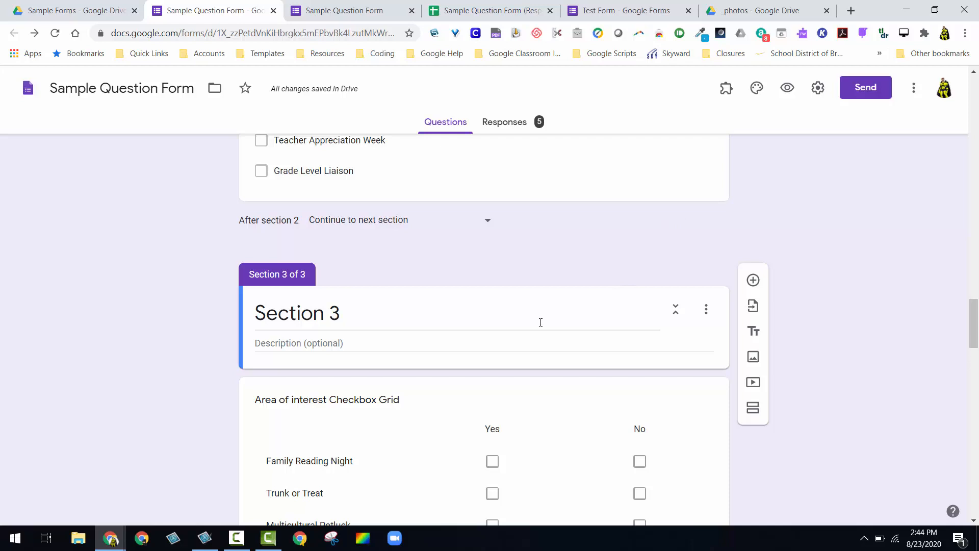
pyautogui.click(707, 311)
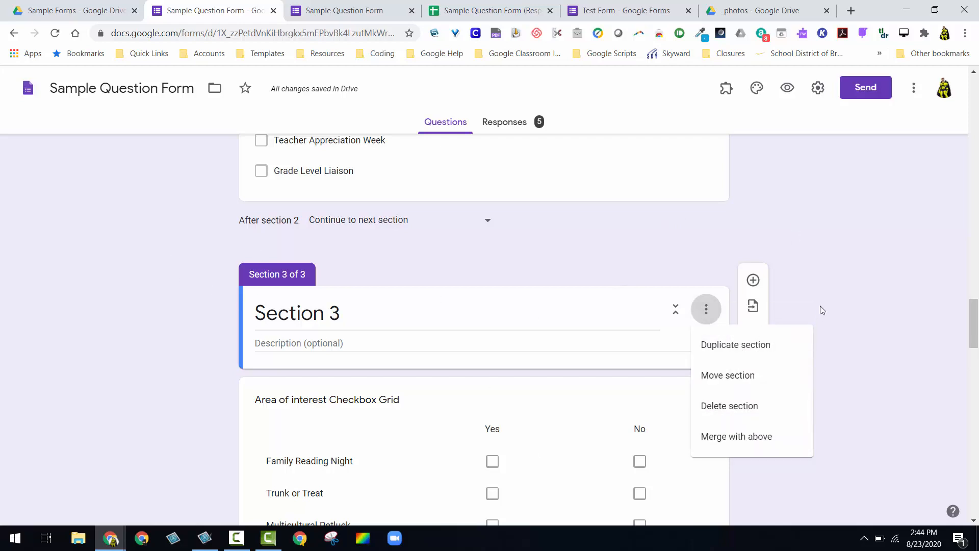
# Step: Switch to the live Sample Question Form, reload it and review the questions on its first page
pyautogui.click(352, 11)
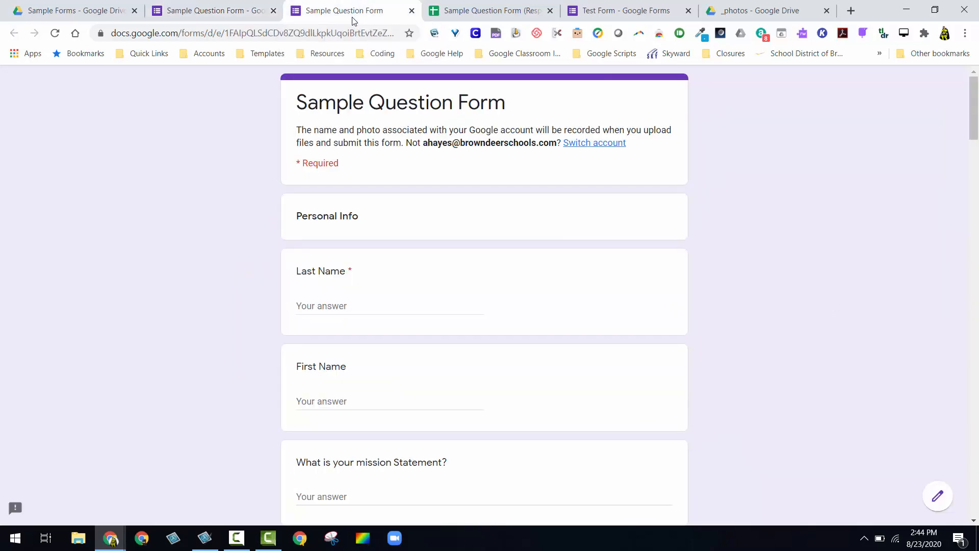
pyautogui.click(55, 33)
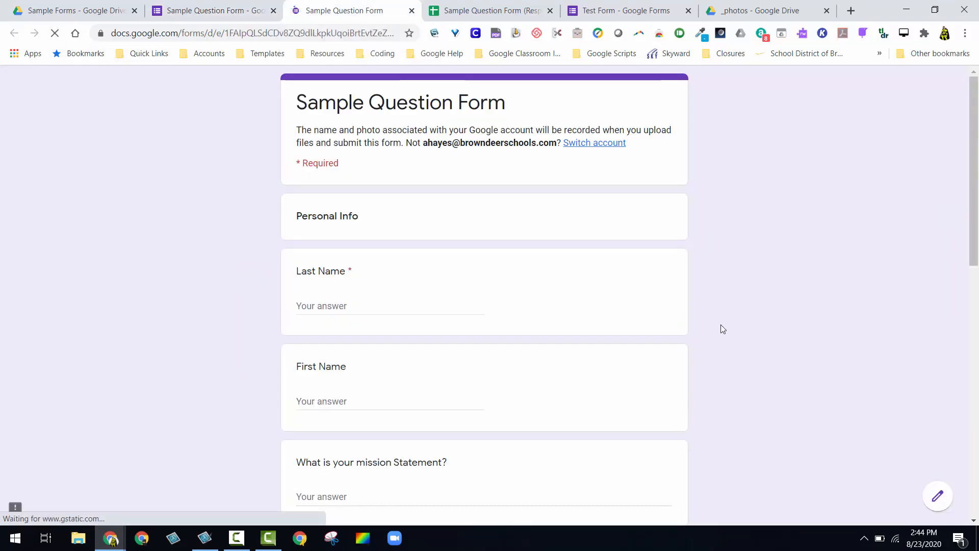
pyautogui.scroll(-2, 666, 332)
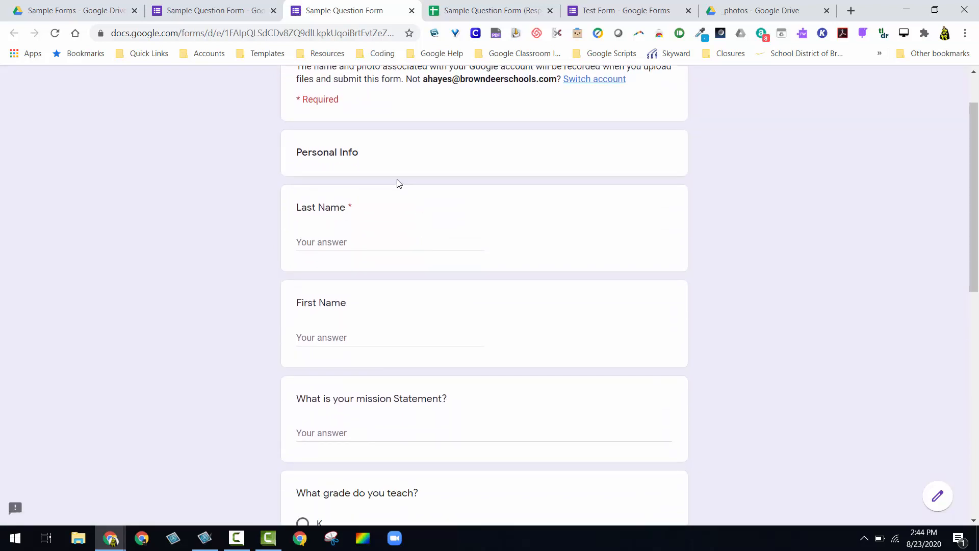
pyautogui.scroll(-5, 375, 204)
pyautogui.scroll(-6, 374, 209)
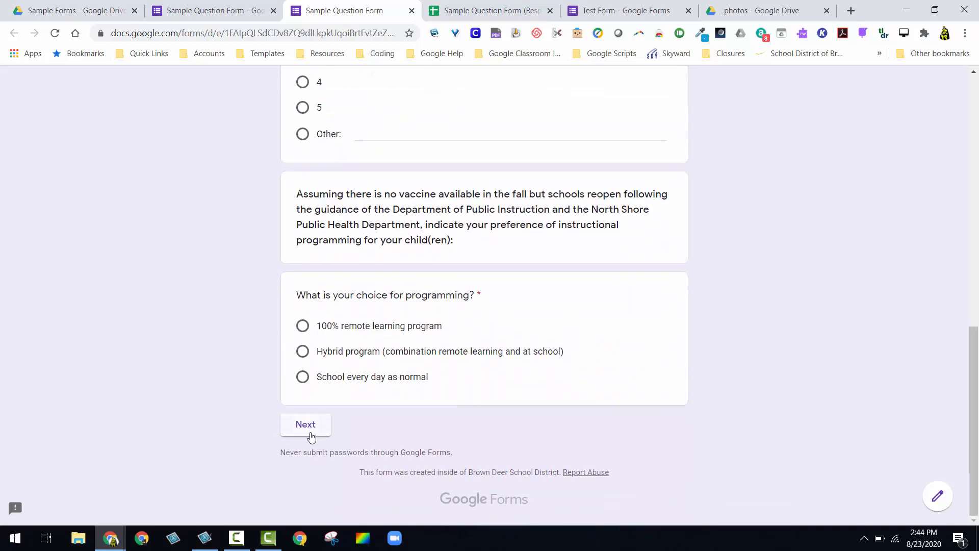
pyautogui.scroll(10, 430, 403)
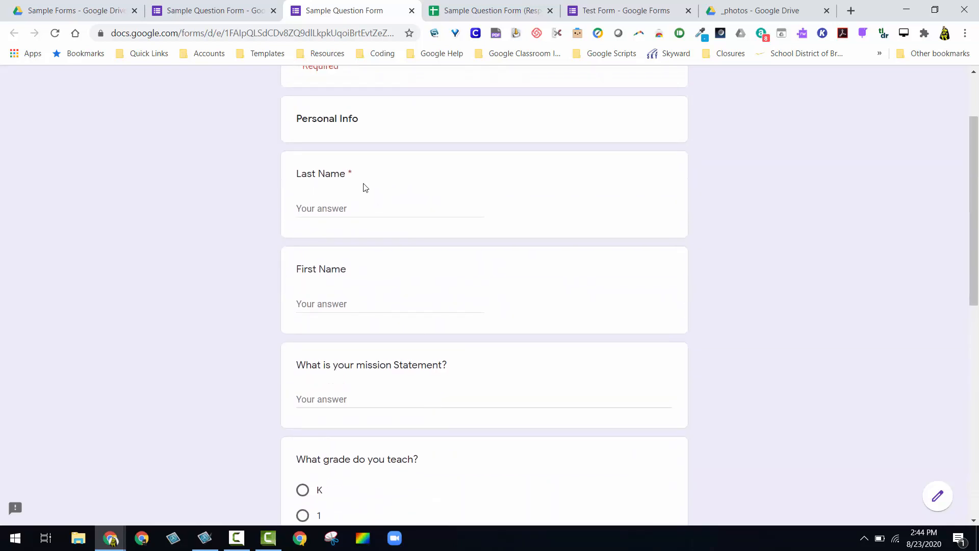
# Step: Complete the required last name field, choose "School every day as normal" for programming, and continue to Section 2
pyautogui.click(356, 210)
pyautogui.write('Andy')
pyautogui.scroll(1, 347, 219)
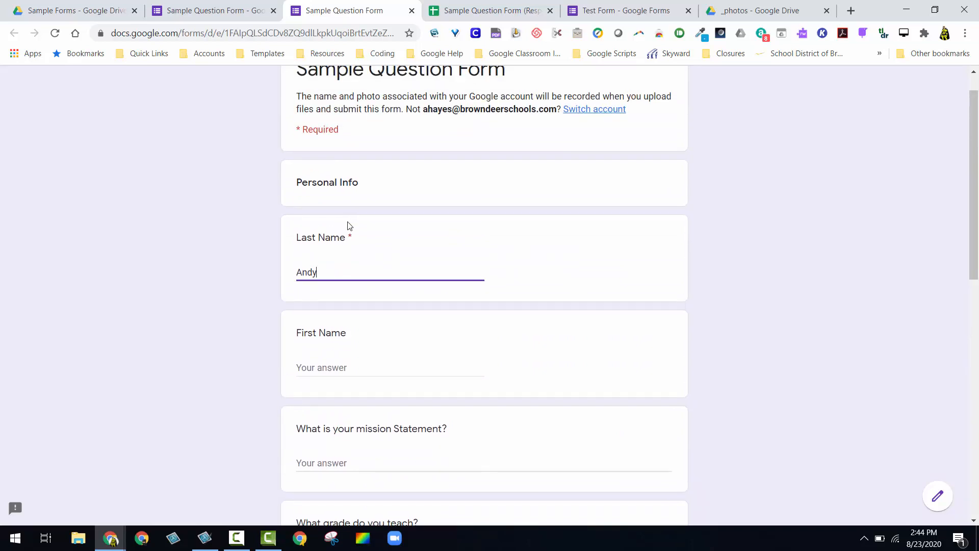
pyautogui.scroll(-11, 350, 225)
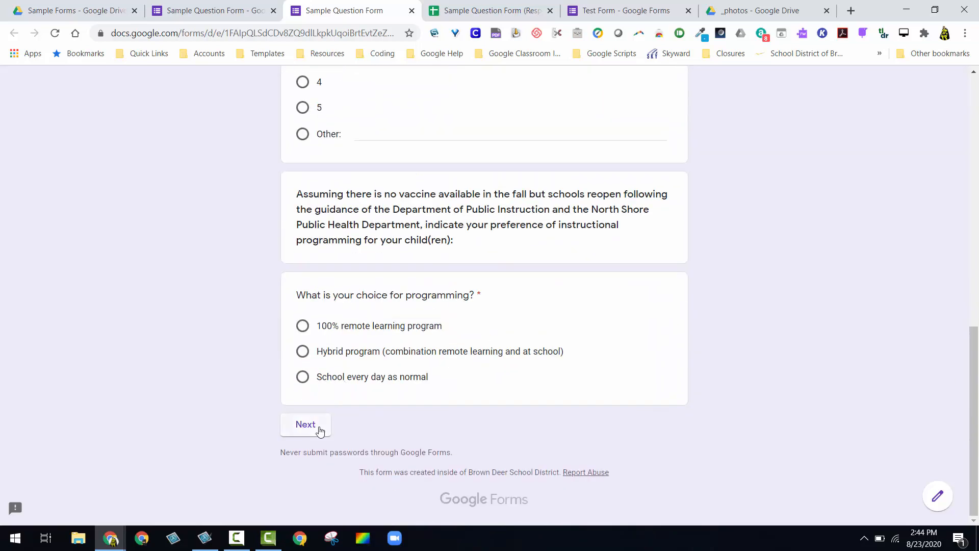
pyautogui.click(319, 431)
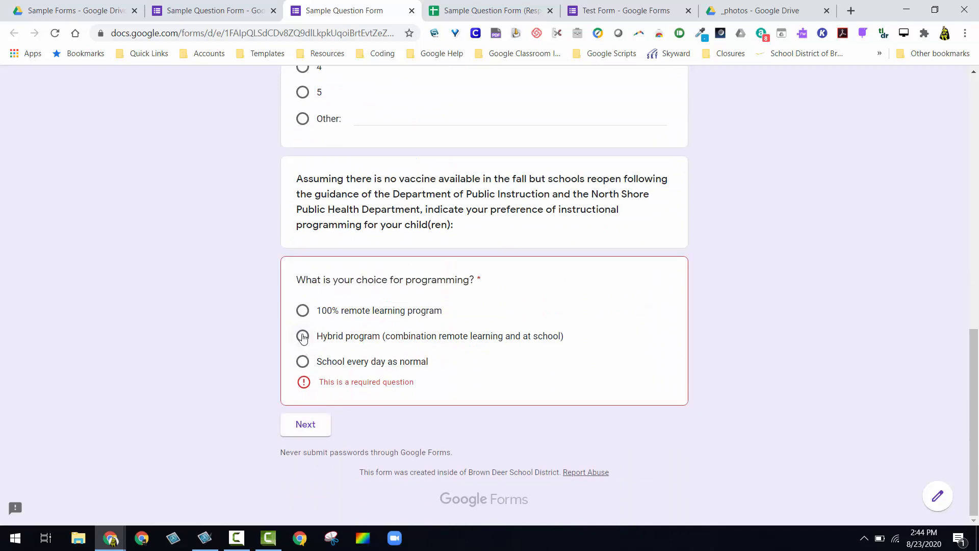
pyautogui.click(302, 361)
pyautogui.click(305, 423)
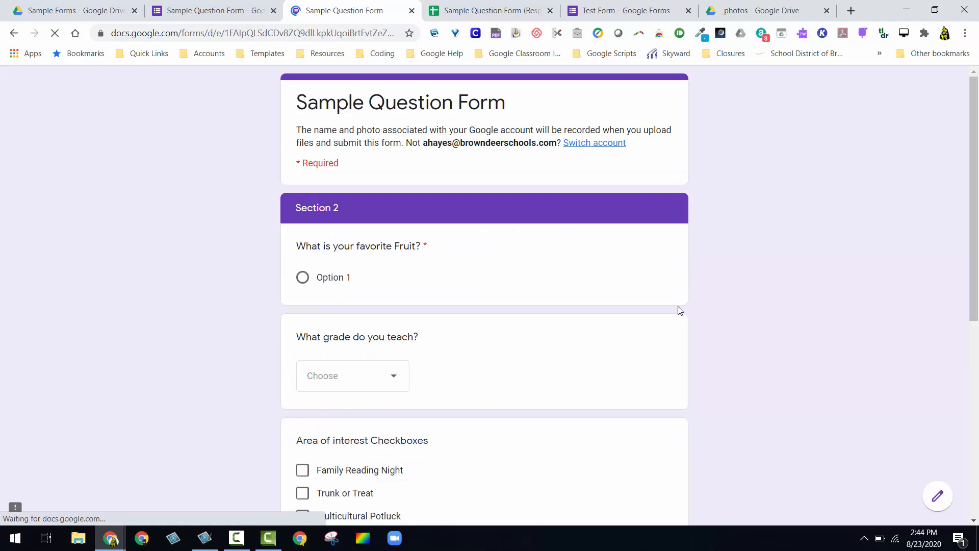
# Step: Choose "Option 1" for the favorite fruit question and continue to Section 3 to view its questions
pyautogui.scroll(-1, 635, 302)
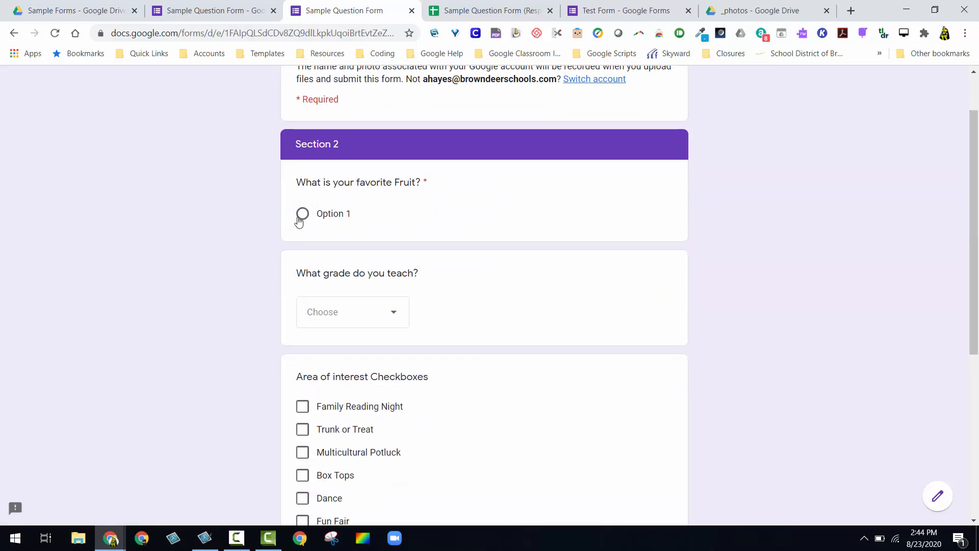
pyautogui.click(299, 218)
pyautogui.scroll(-4, 534, 310)
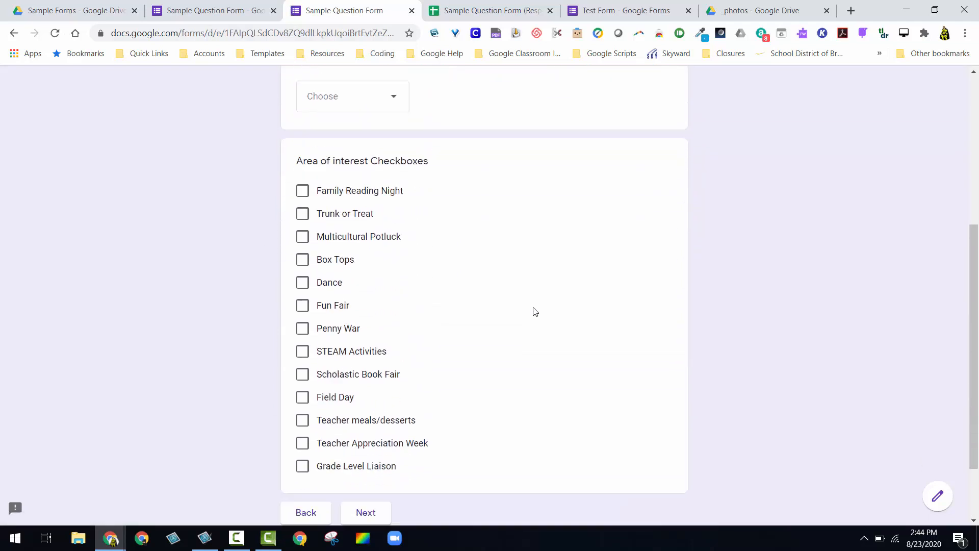
pyautogui.scroll(-2, 535, 311)
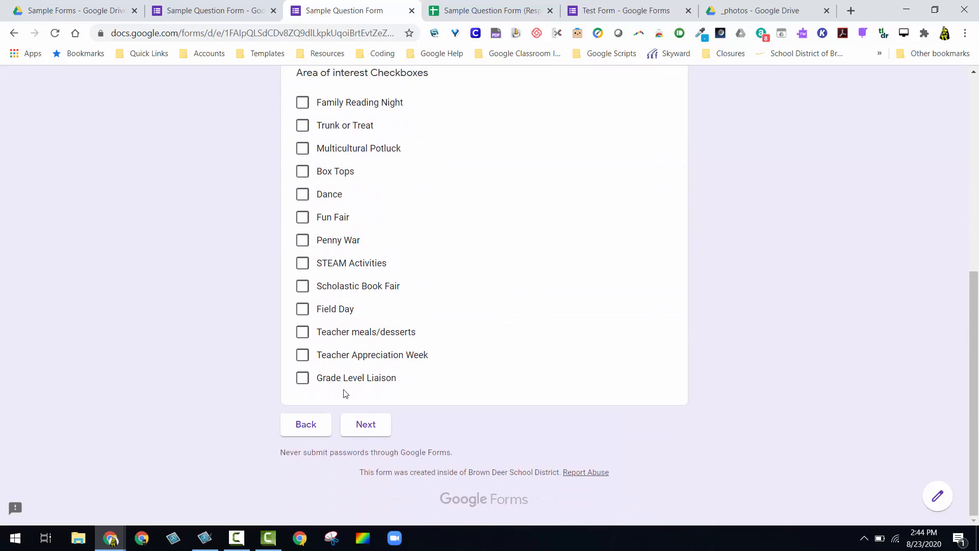
pyautogui.click(365, 424)
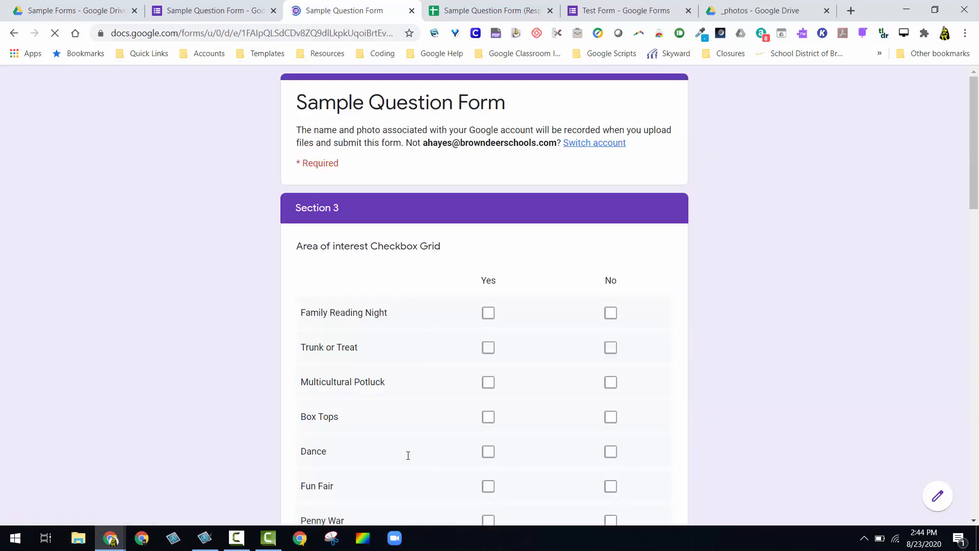
pyautogui.scroll(-18, 453, 334)
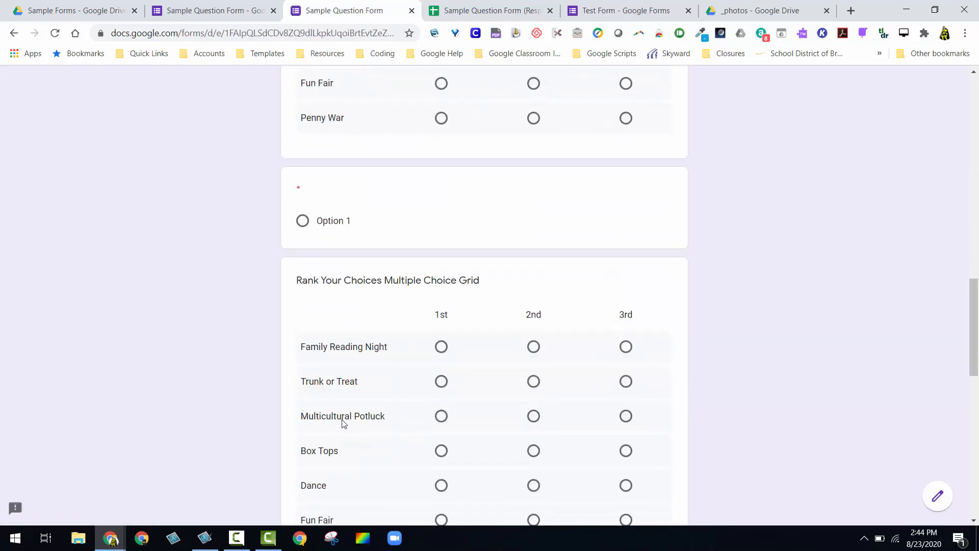
# Step: Check the remaining Section 3 questions in the live form, close it without submitting, and return to the Sample Question Form editor
pyautogui.scroll(-10, 343, 423)
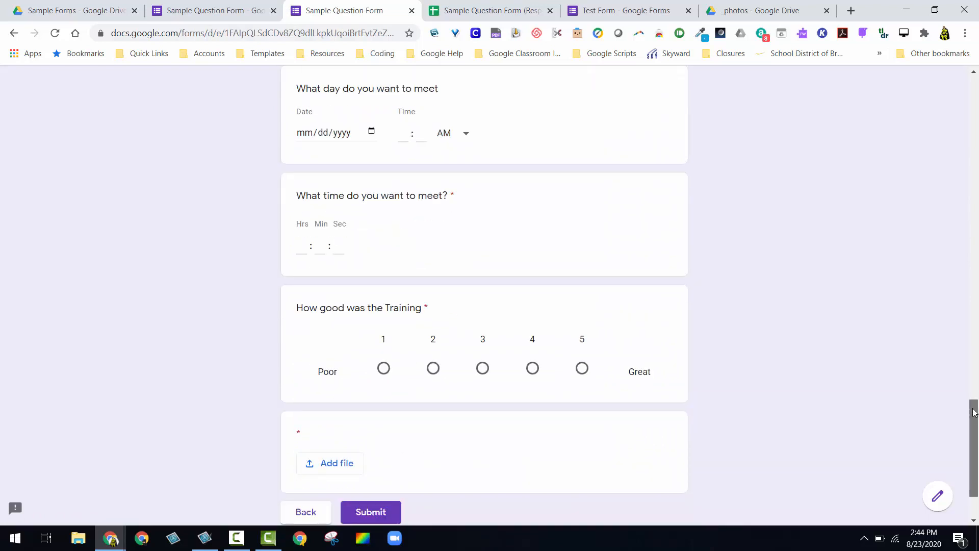
pyautogui.scroll(-2, 924, 465)
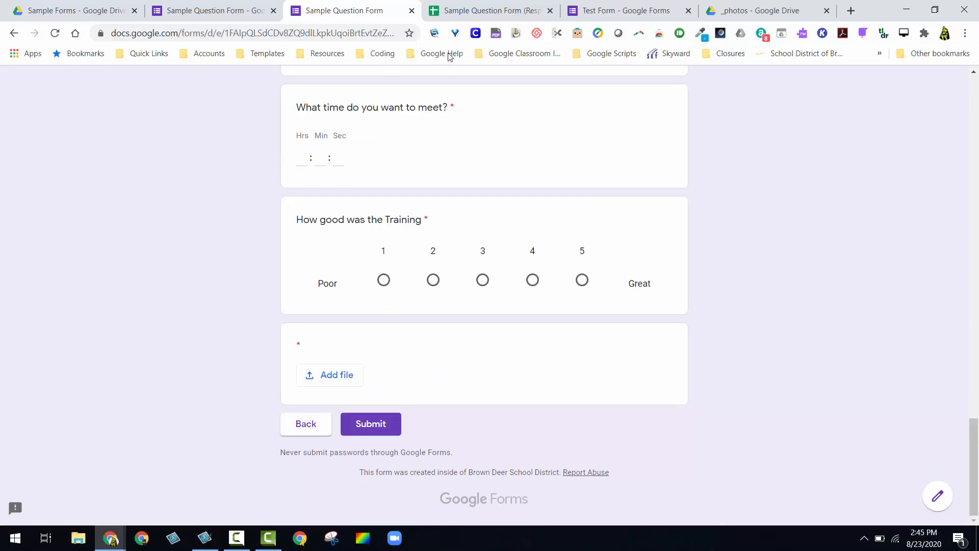
pyautogui.click(412, 13)
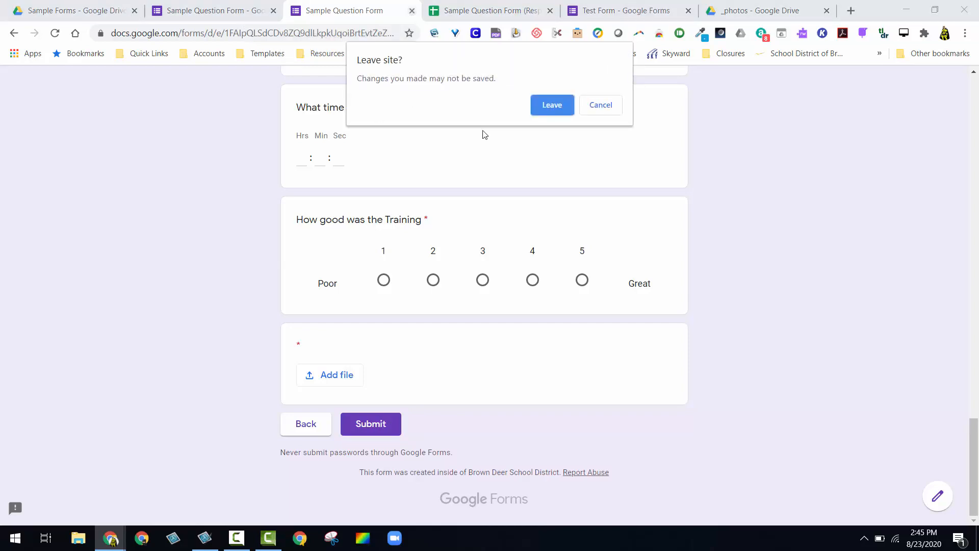
pyautogui.press('Escape')
pyautogui.hotkey('ctrl', 'w')
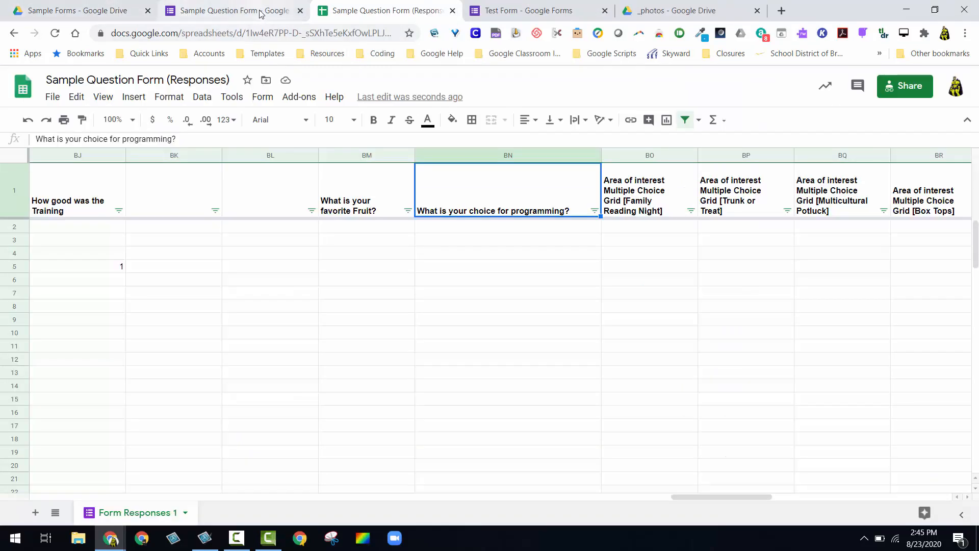
pyautogui.click(257, 12)
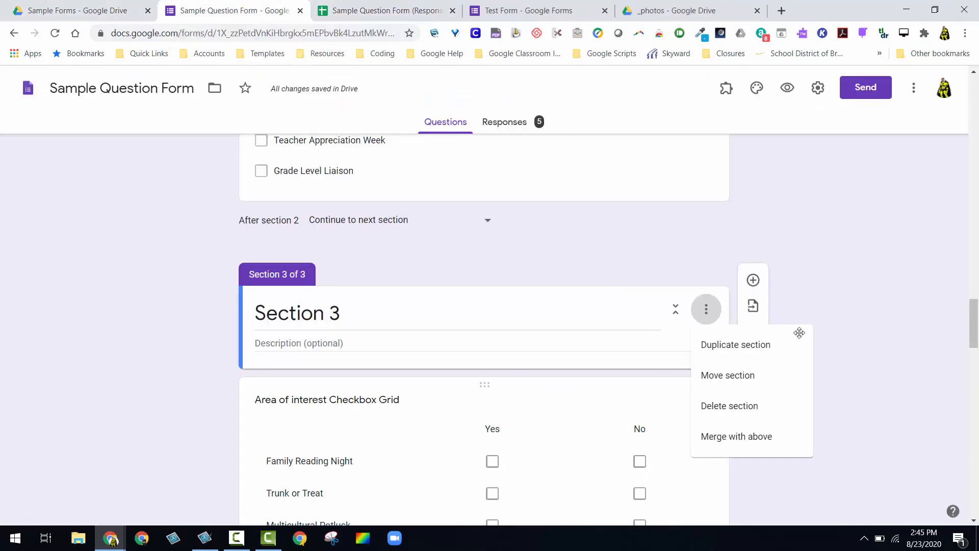
pyautogui.click(907, 293)
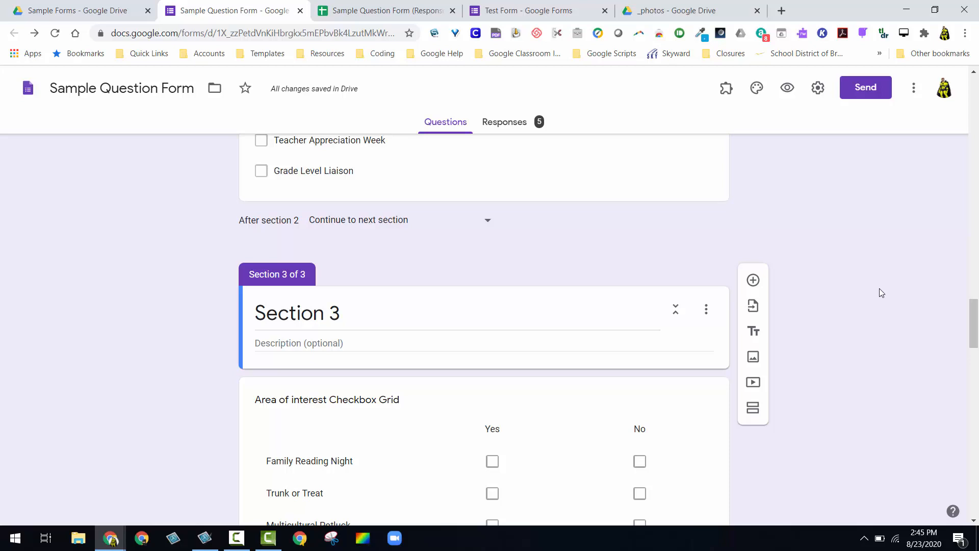
# Step: Enable going to a section based on the answer for the multiple-choice question "What grade do you teach?" in the first section
pyautogui.scroll(15, 881, 291)
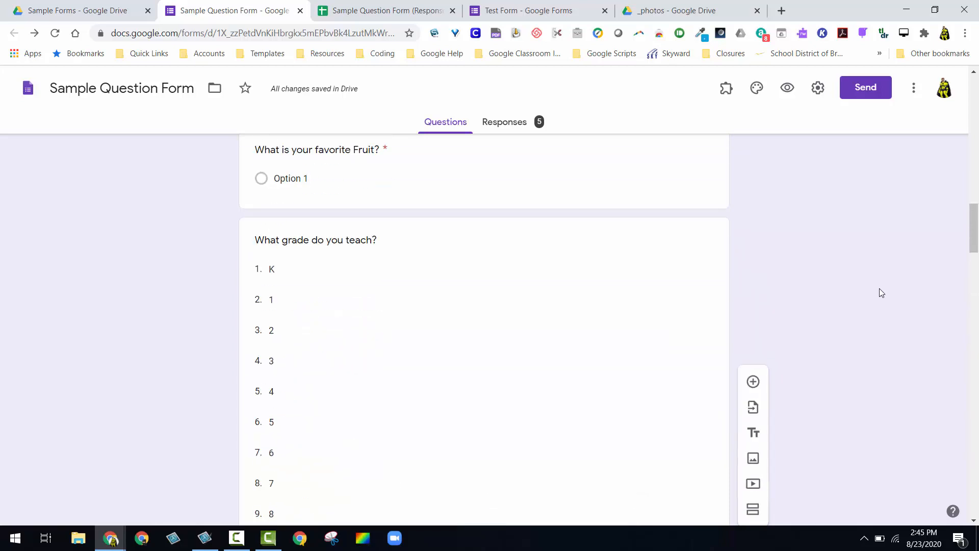
pyautogui.scroll(11, 882, 293)
pyautogui.scroll(8, 879, 289)
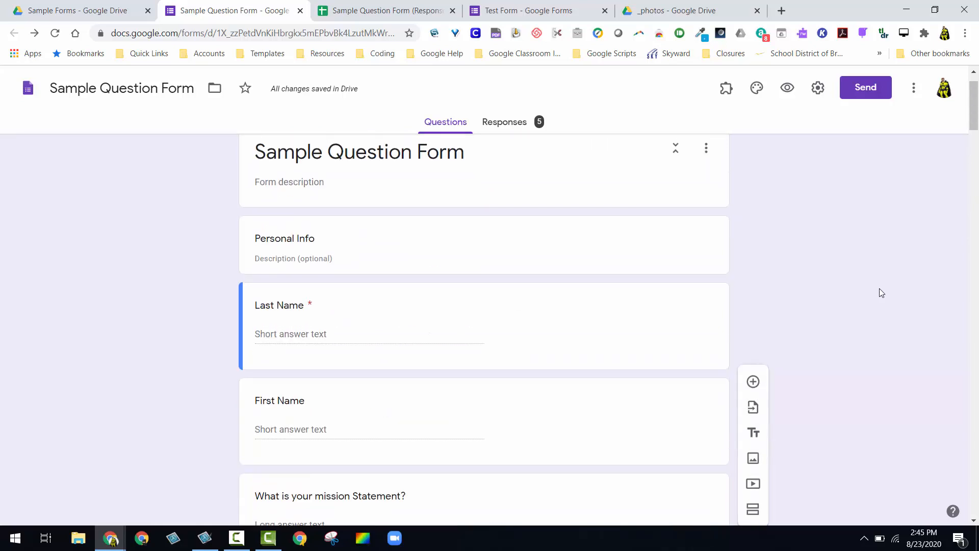
pyautogui.scroll(-5, 878, 289)
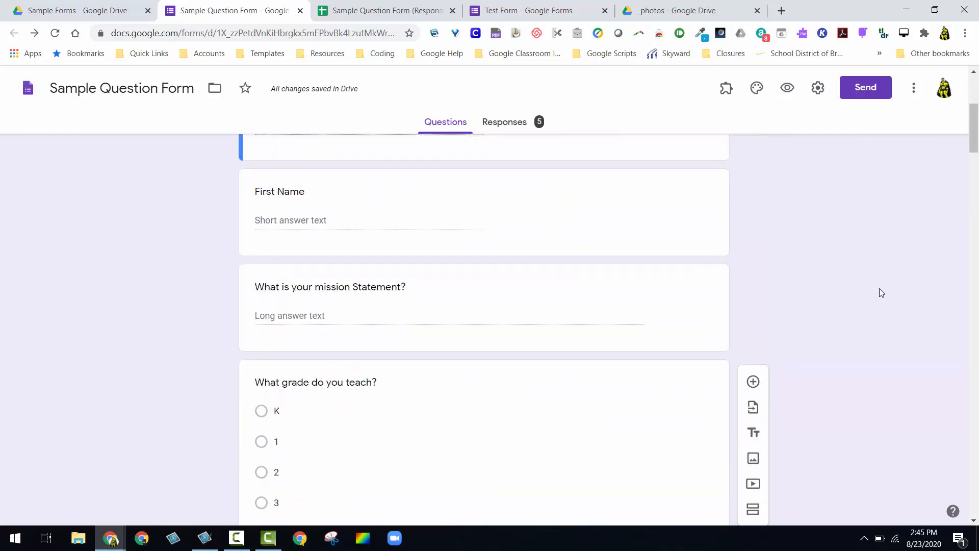
pyautogui.scroll(-3, 880, 293)
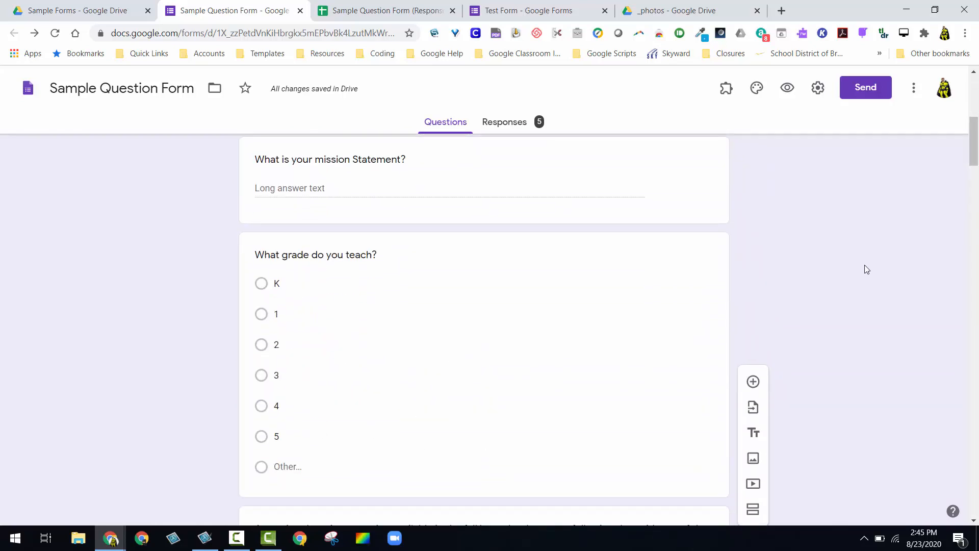
pyautogui.scroll(-2, 847, 275)
pyautogui.scroll(6, 561, 296)
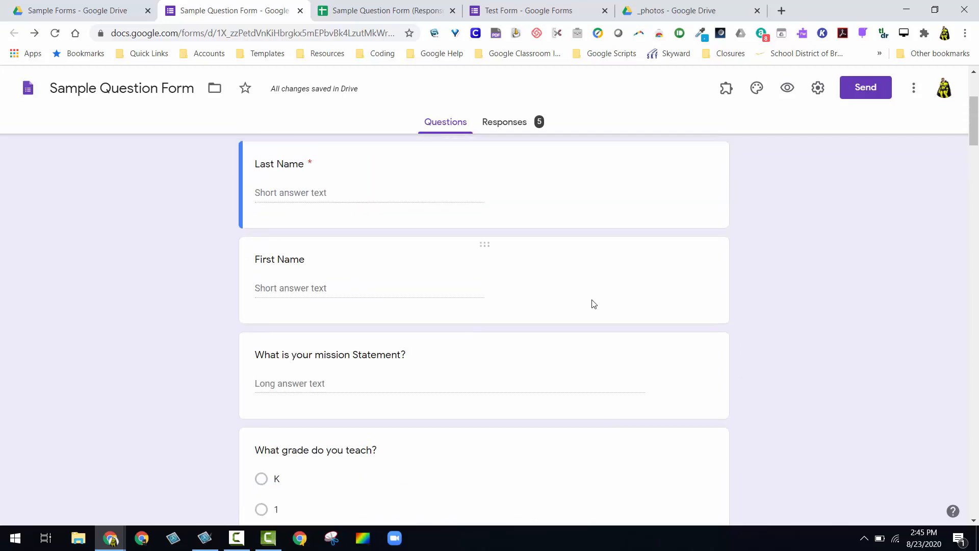
pyautogui.scroll(-7, 592, 301)
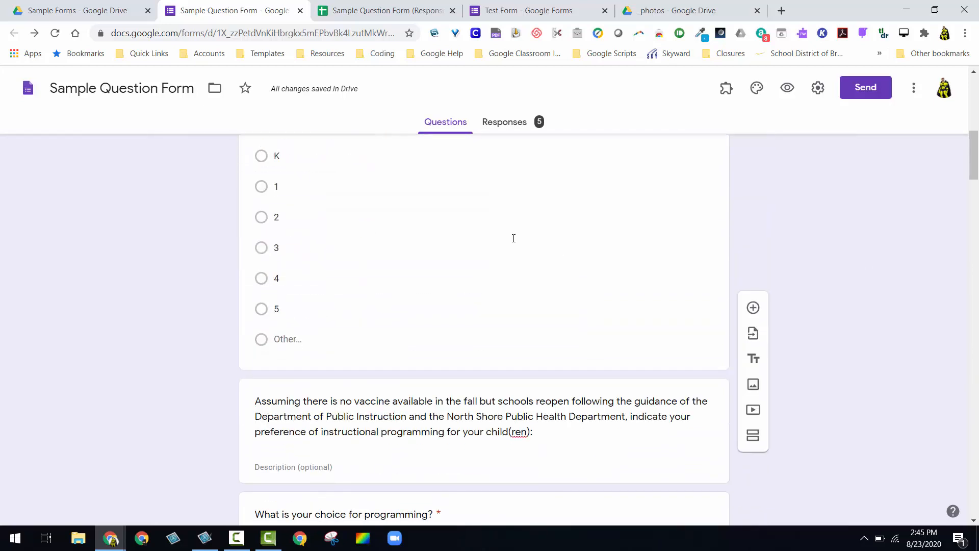
pyautogui.scroll(4, 514, 238)
pyautogui.click(535, 400)
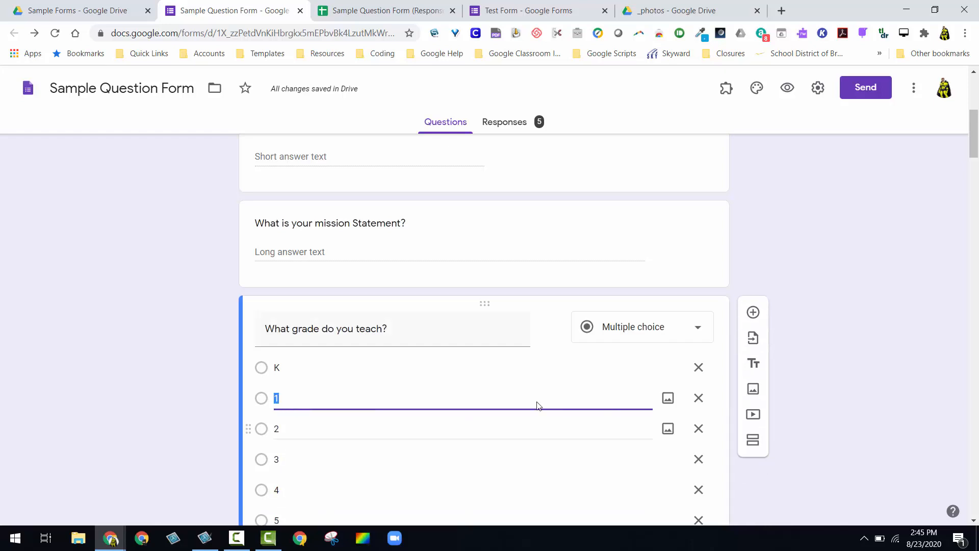
pyautogui.scroll(-4, 826, 248)
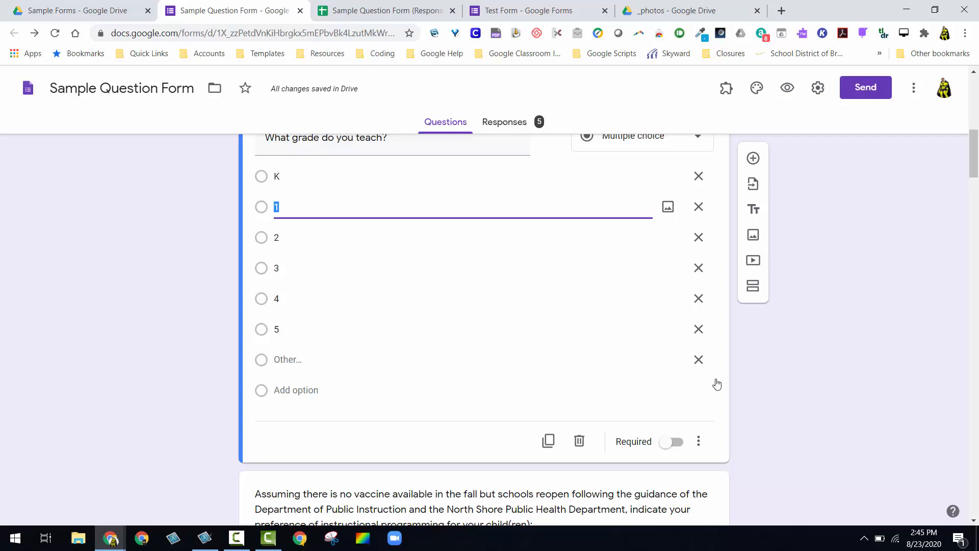
pyautogui.click(699, 441)
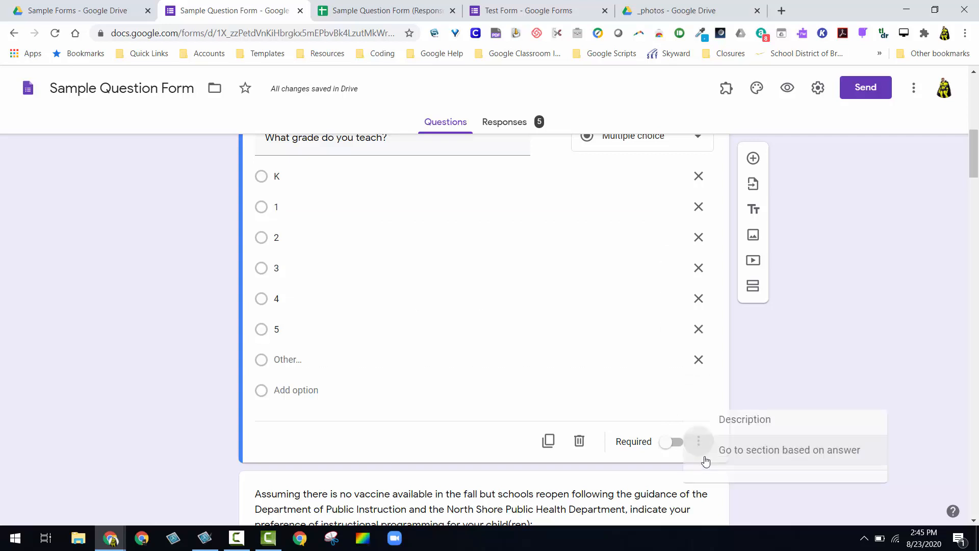
pyautogui.click(757, 466)
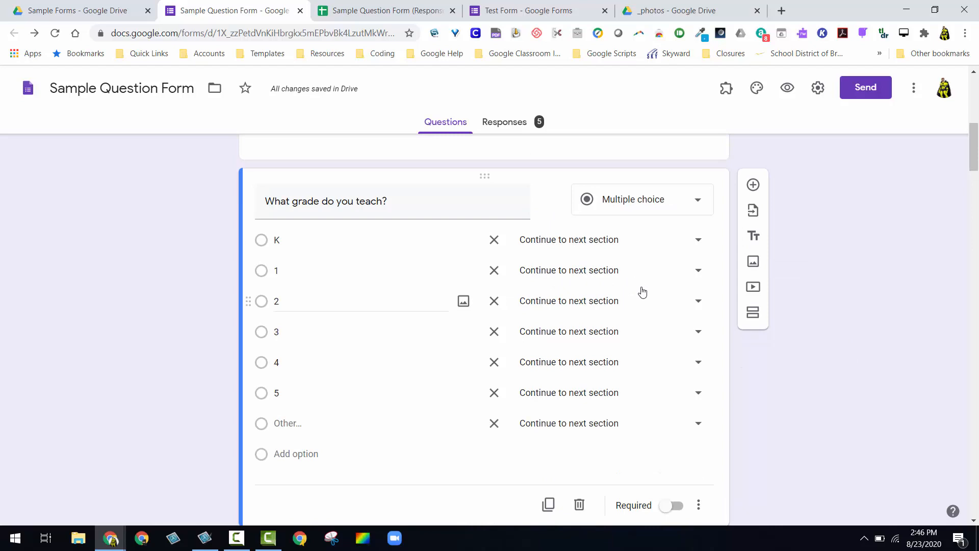
# Step: Route the answers K, 1 and 2 of the grade question to section 2 (Section 2)
pyautogui.click(701, 239)
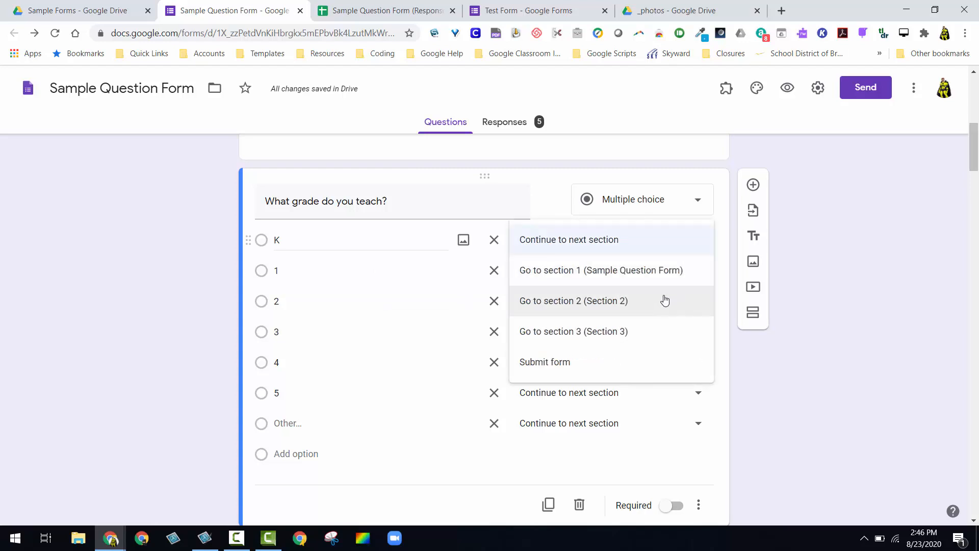
pyautogui.click(665, 299)
pyautogui.click(695, 277)
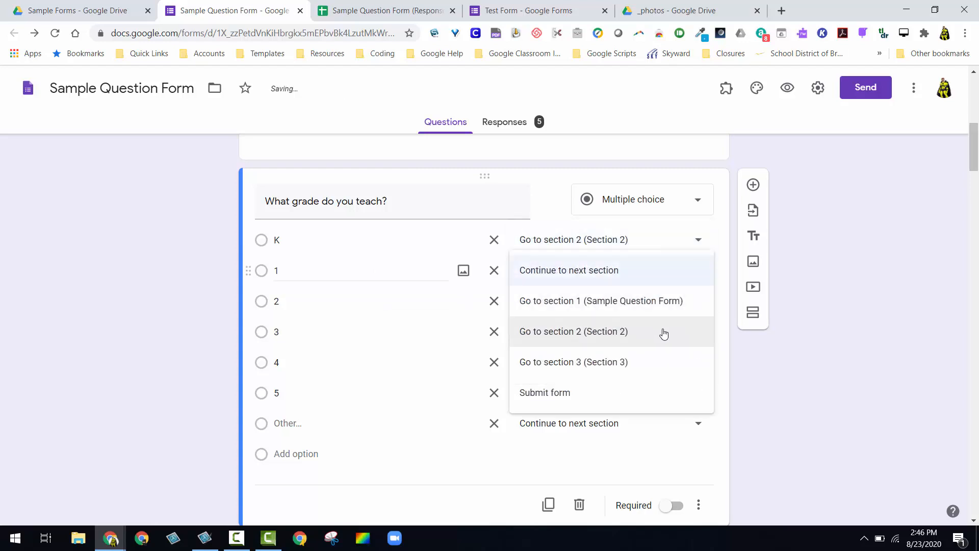
pyautogui.click(663, 332)
pyautogui.click(698, 301)
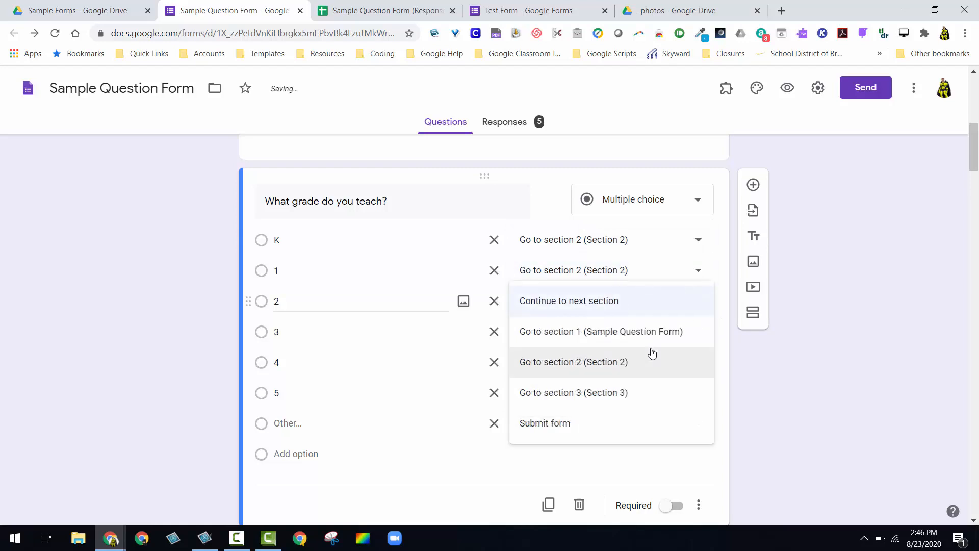
pyautogui.click(654, 361)
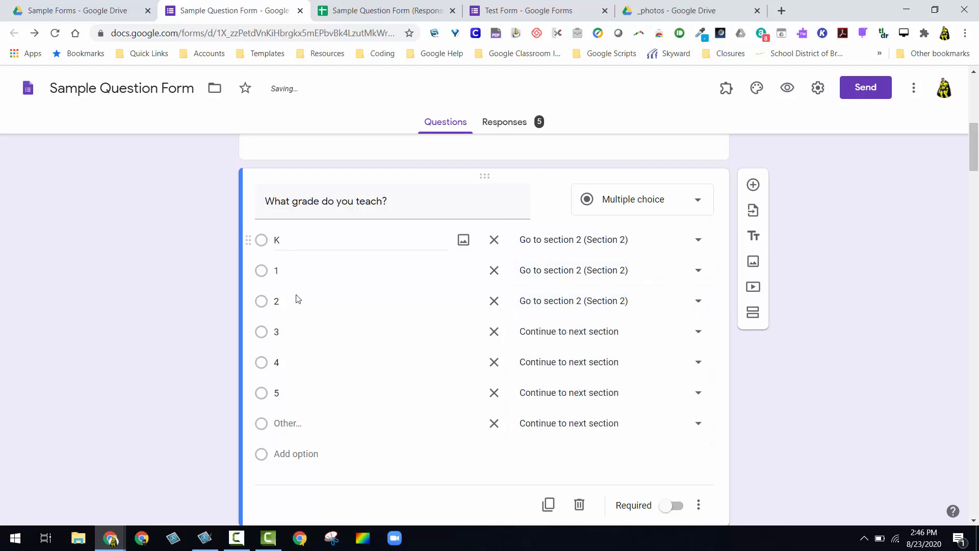
# Step: Route the grade answers 3, 4 and 5 to section 3 (Section 3), and set the Other answer to submit the form
pyautogui.click(695, 332)
pyautogui.click(663, 429)
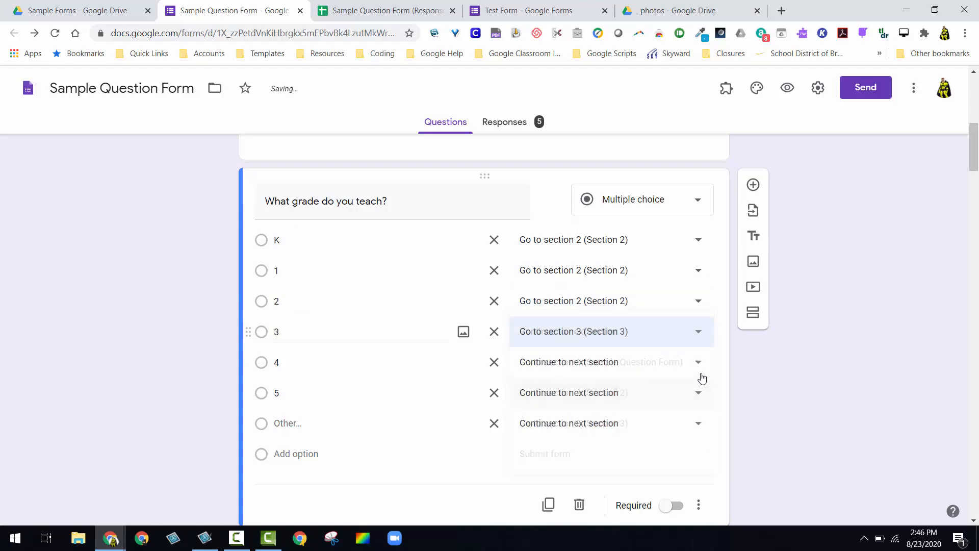
pyautogui.click(697, 369)
pyautogui.click(653, 460)
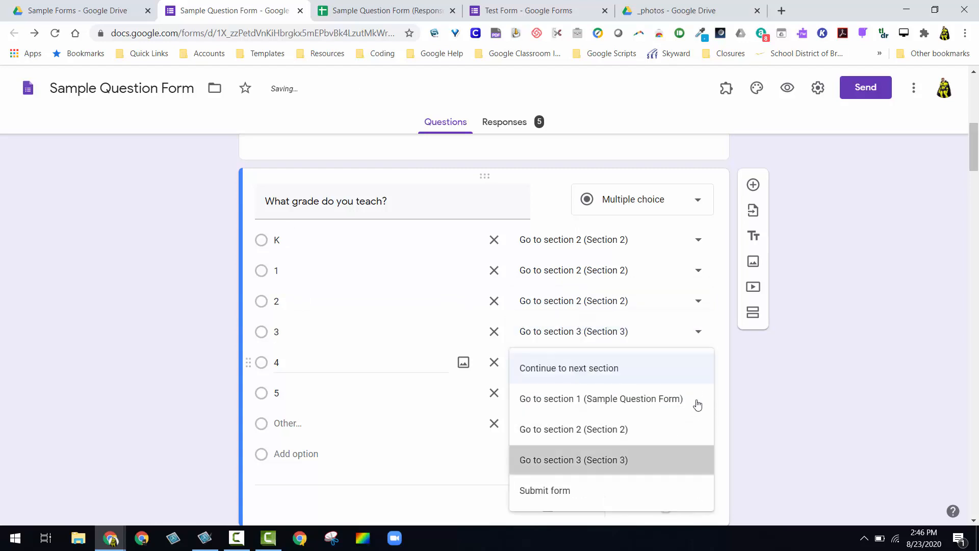
pyautogui.click(696, 403)
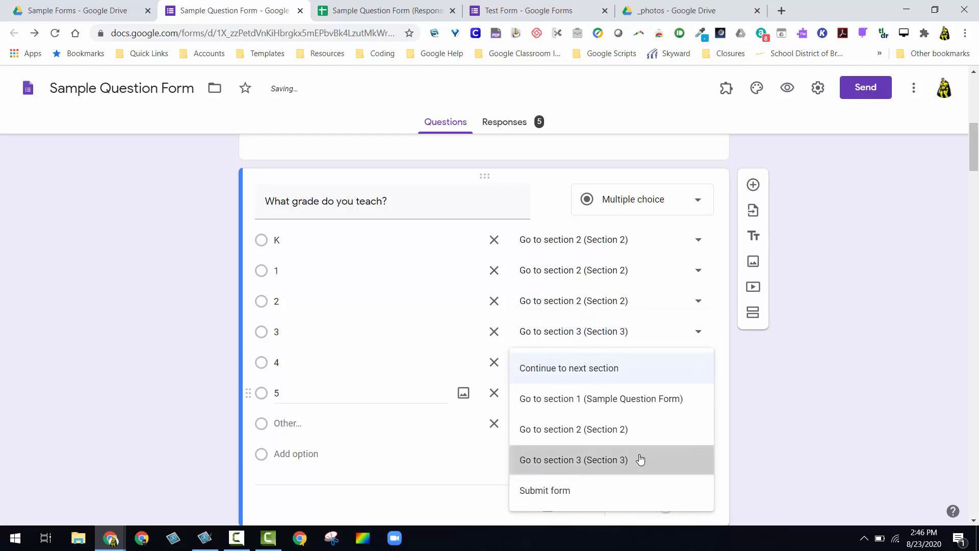
pyautogui.click(641, 459)
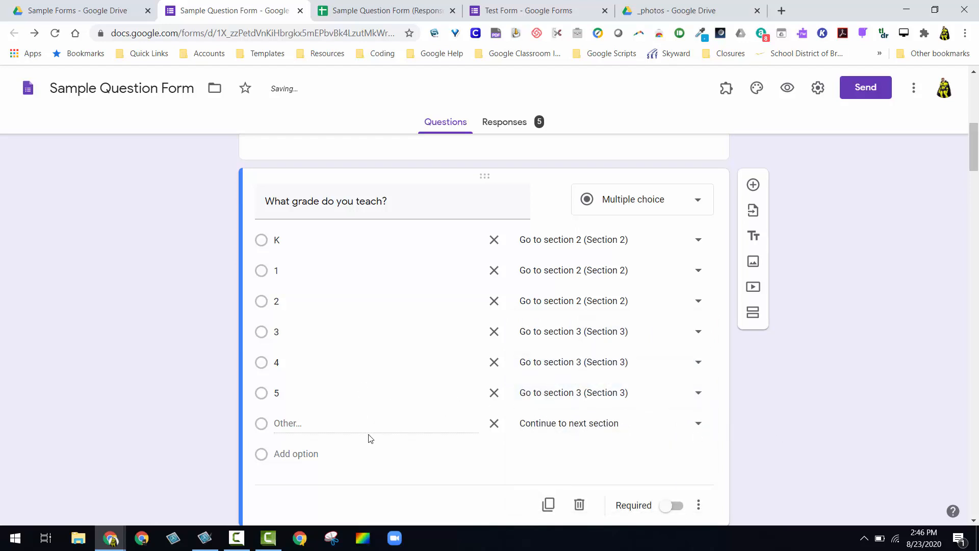
pyautogui.click(699, 425)
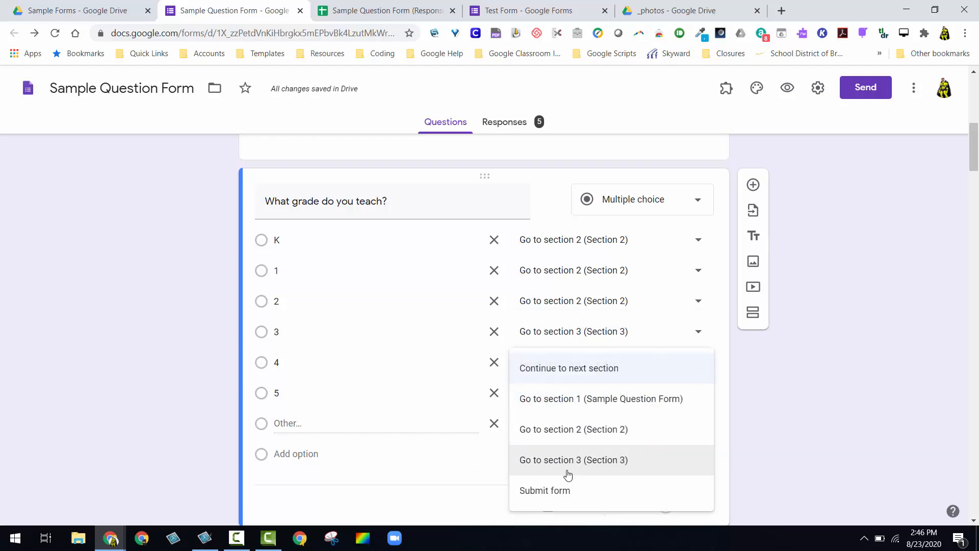
pyautogui.click(557, 489)
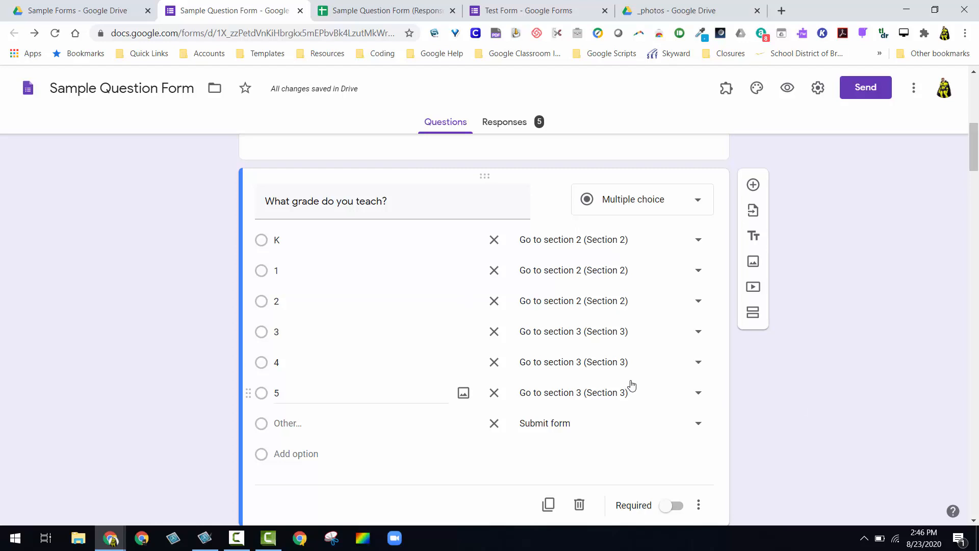
# Step: Examine the questions that follow the grade question in section 1 and the destination choices offered for after section 1
pyautogui.scroll(-6, 640, 393)
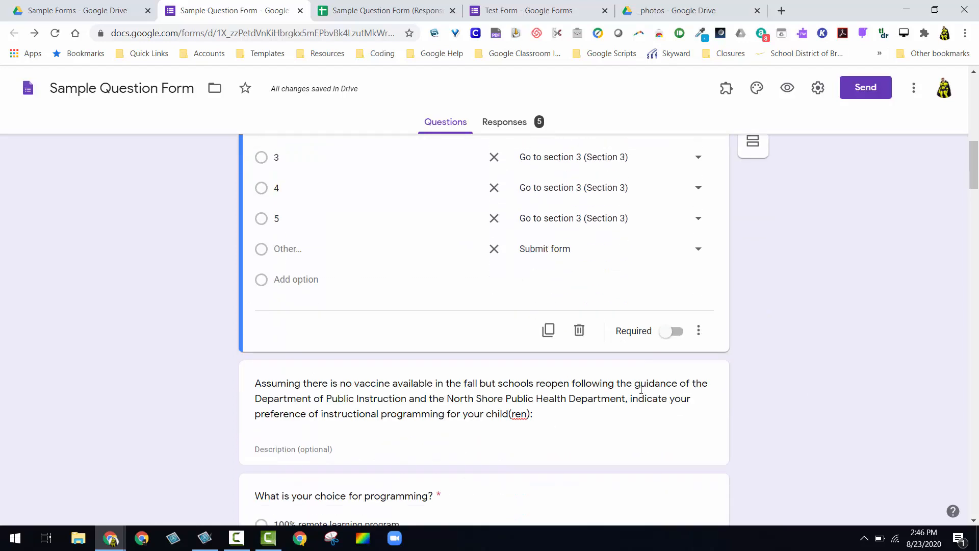
pyautogui.scroll(-2, 640, 393)
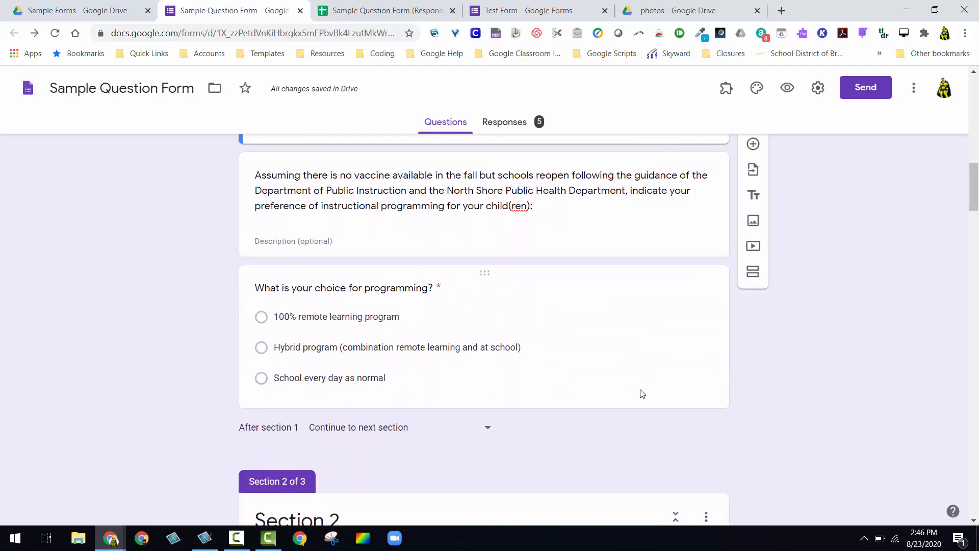
pyautogui.scroll(1, 619, 395)
pyautogui.scroll(6, 399, 424)
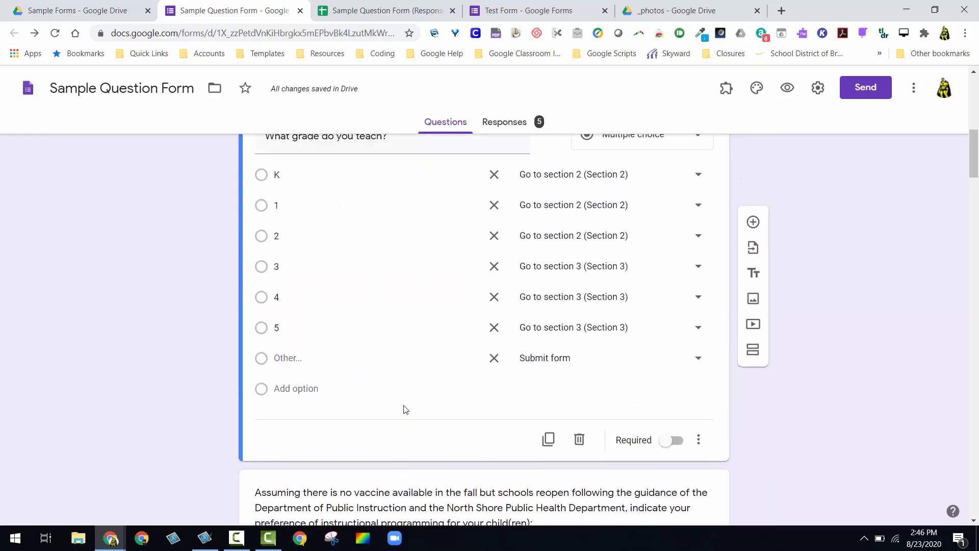
pyautogui.scroll(-8, 402, 406)
pyautogui.scroll(6, 465, 328)
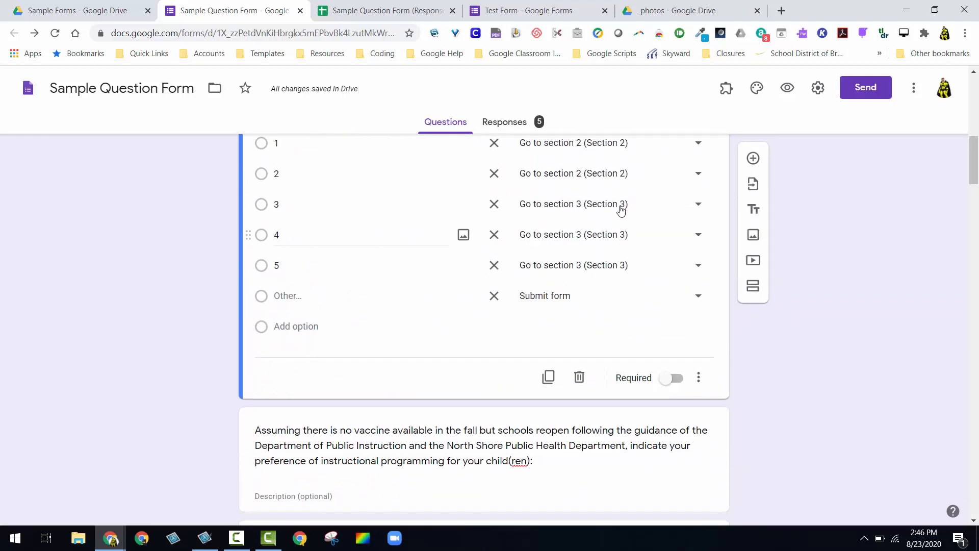
pyautogui.scroll(-8, 520, 282)
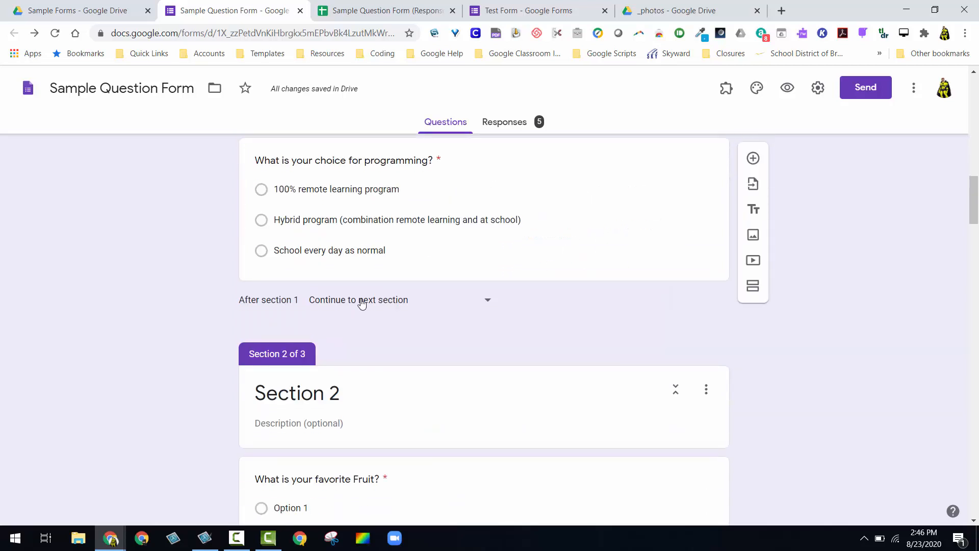
pyautogui.click(487, 302)
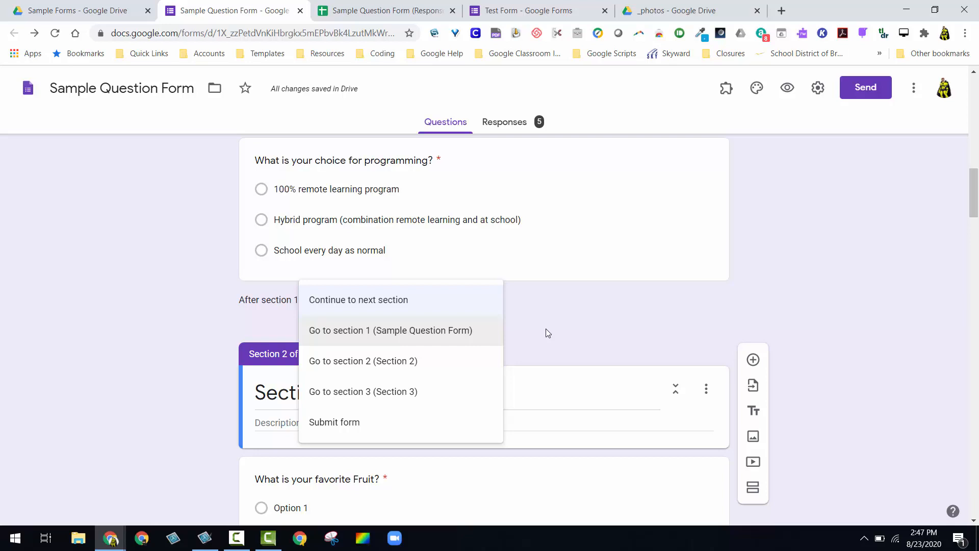
pyautogui.click(595, 319)
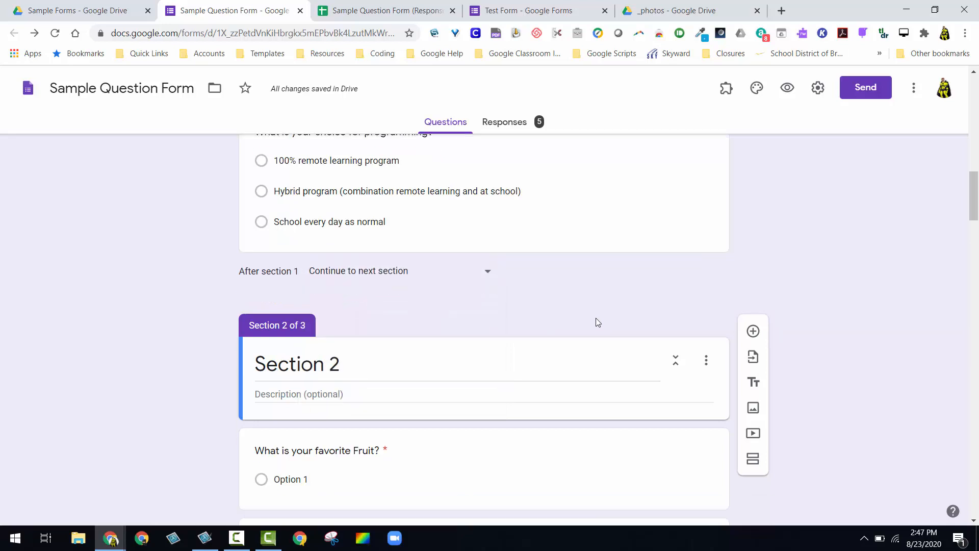
pyautogui.scroll(5, 542, 308)
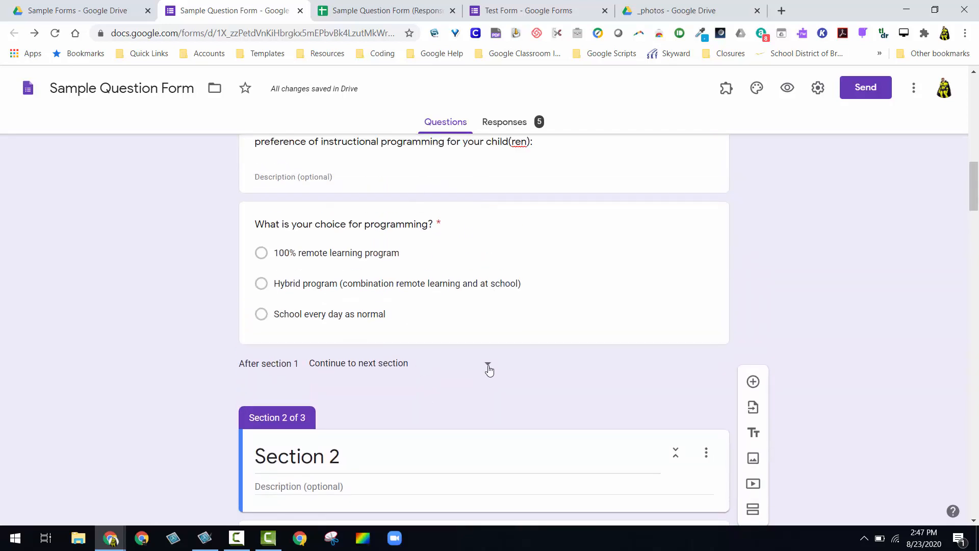
pyautogui.scroll(6, 536, 337)
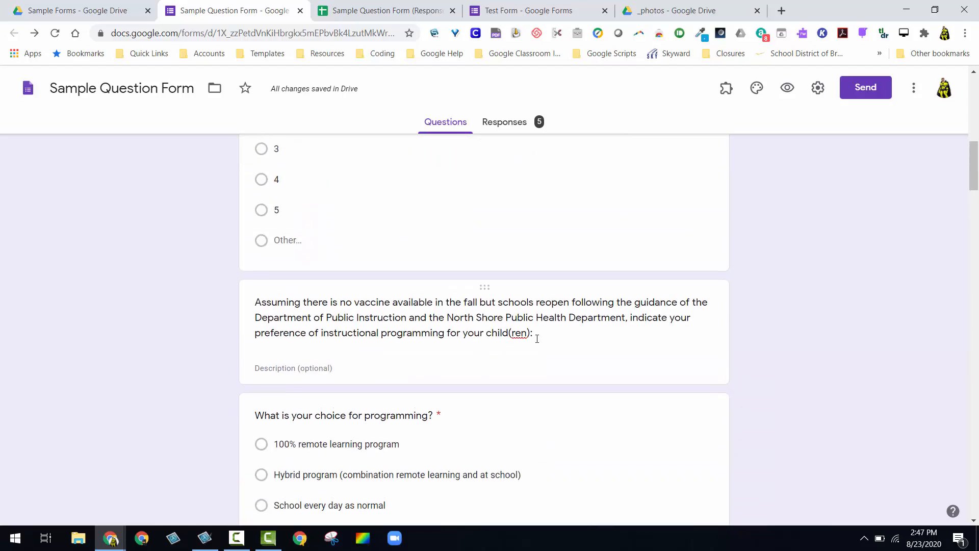
# Step: Set the grade answer 3 of "What grade do you teach?" to continue to the next section
pyautogui.click(539, 332)
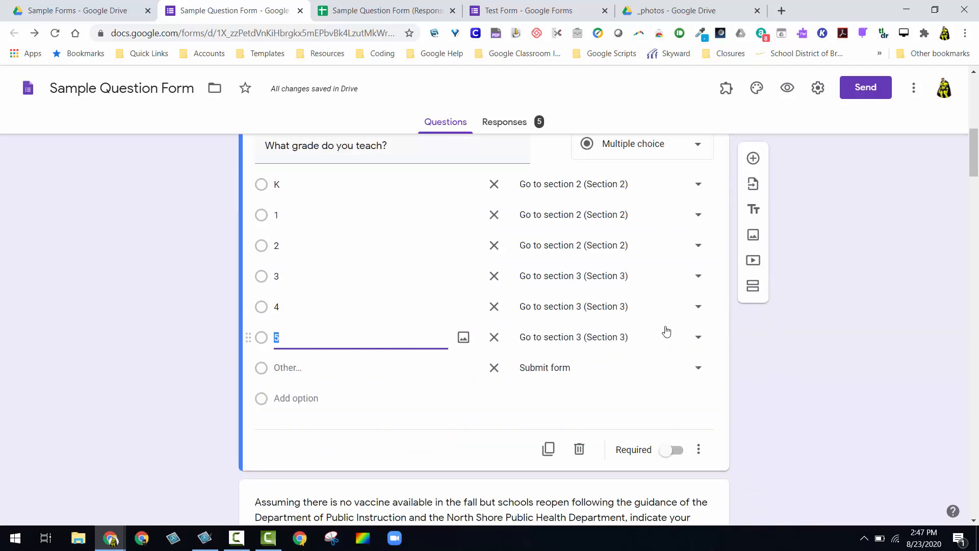
pyautogui.click(697, 282)
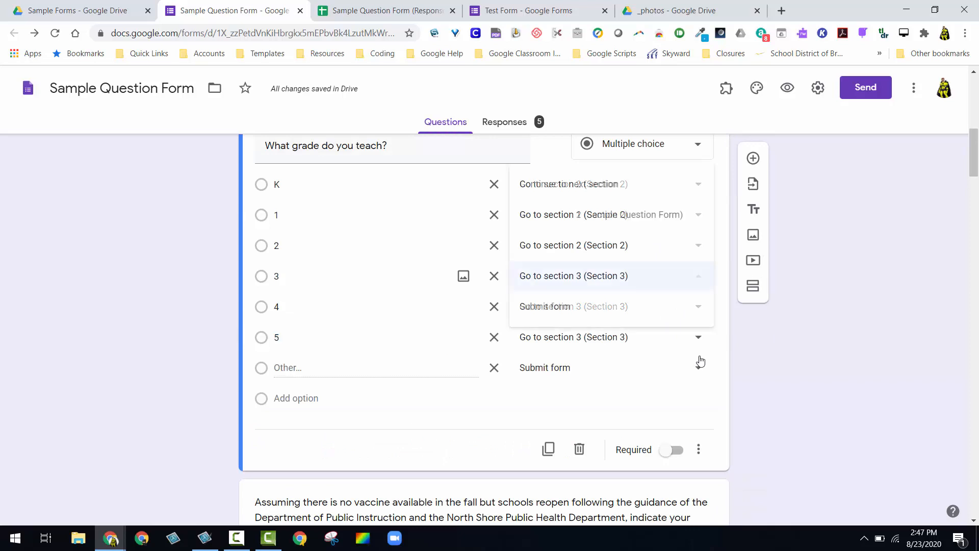
pyautogui.click(612, 189)
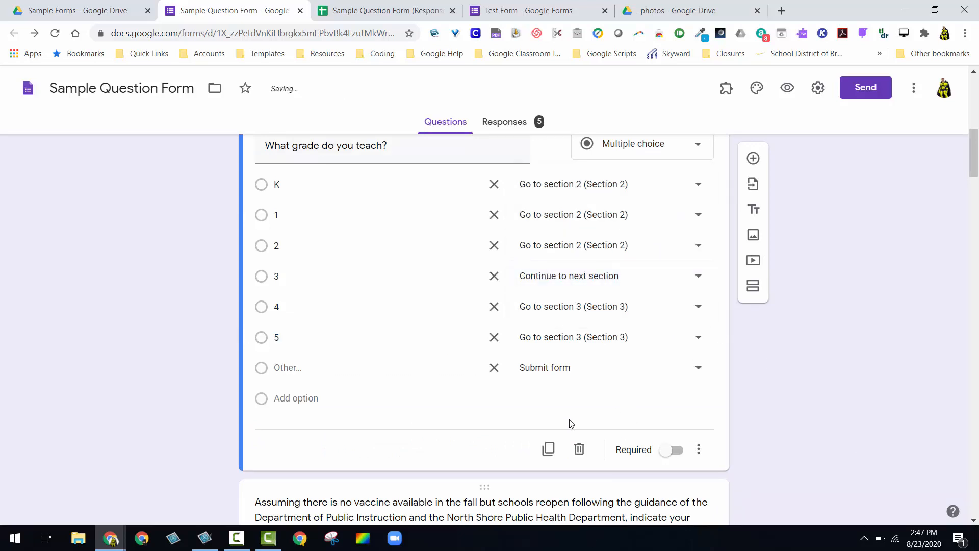
# Step: Route the grade answer 3 to section 2 (Section 2)
pyautogui.scroll(-5, 454, 387)
pyautogui.scroll(4, 688, 303)
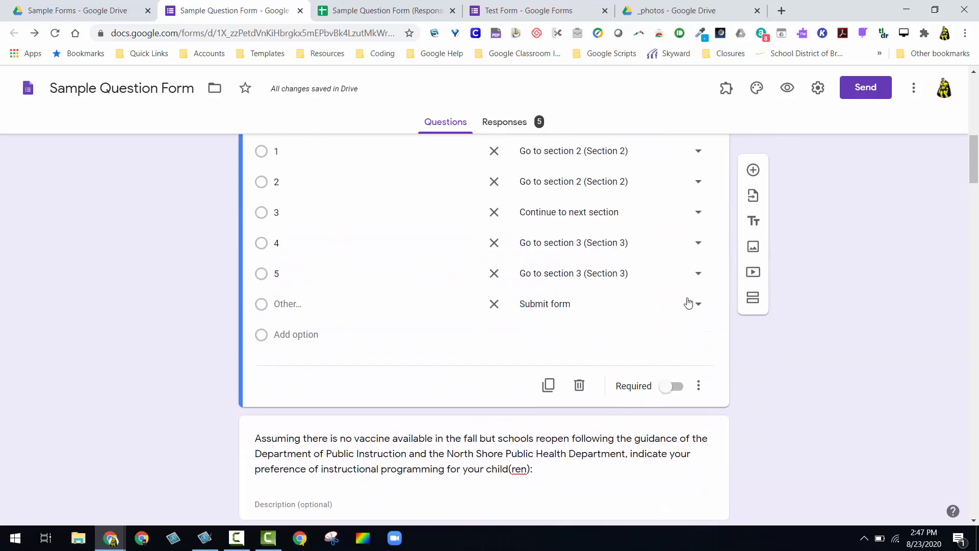
pyautogui.click(698, 212)
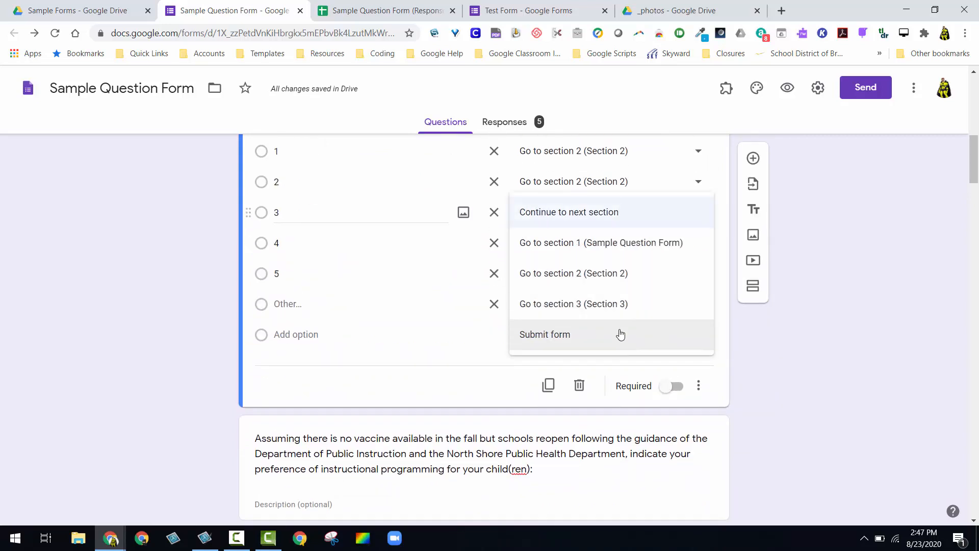
pyautogui.click(630, 276)
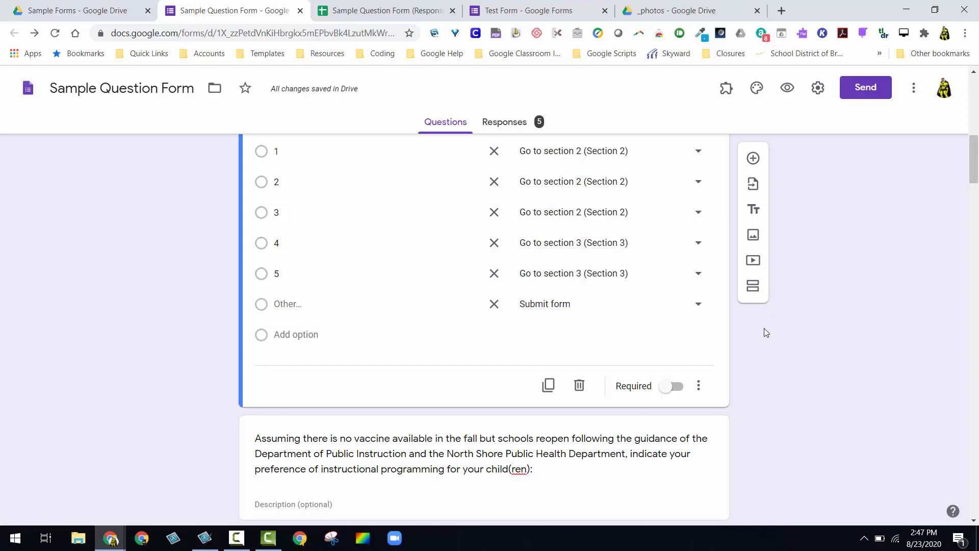
# Step: Examine the questions in sections 2 and 3 and the destination set after section 2, down to the end of the form
pyautogui.scroll(-6, 764, 330)
pyautogui.scroll(-4, 764, 328)
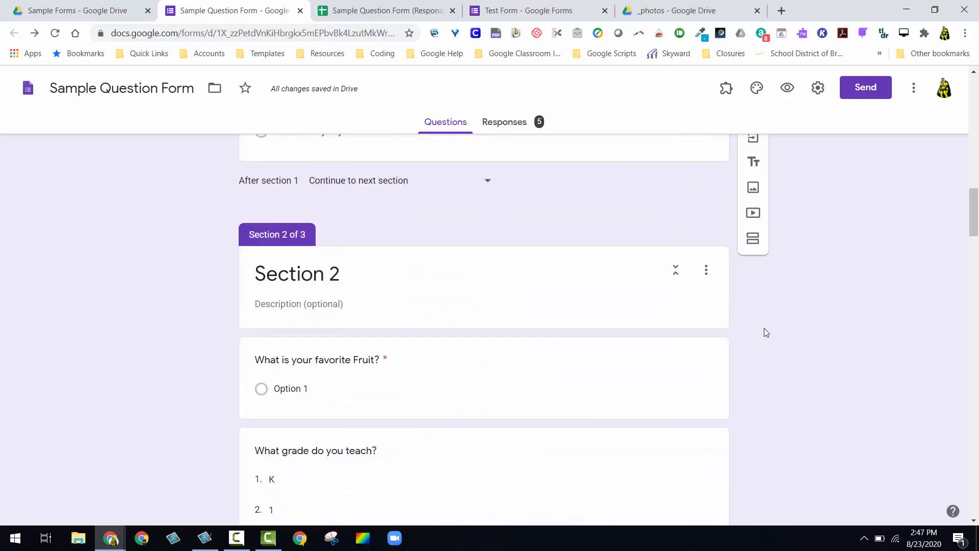
pyautogui.scroll(-6, 764, 328)
pyautogui.scroll(3, 510, 290)
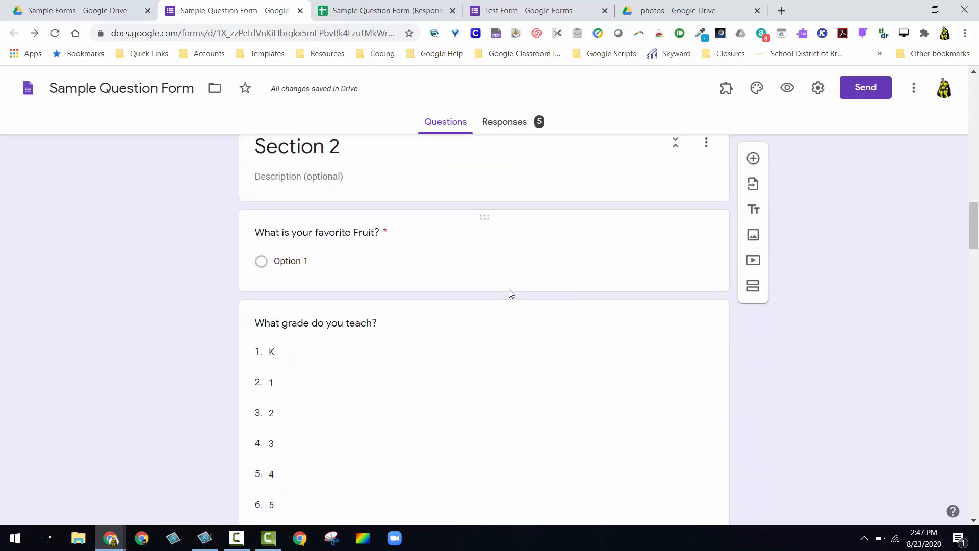
pyautogui.scroll(-17, 509, 289)
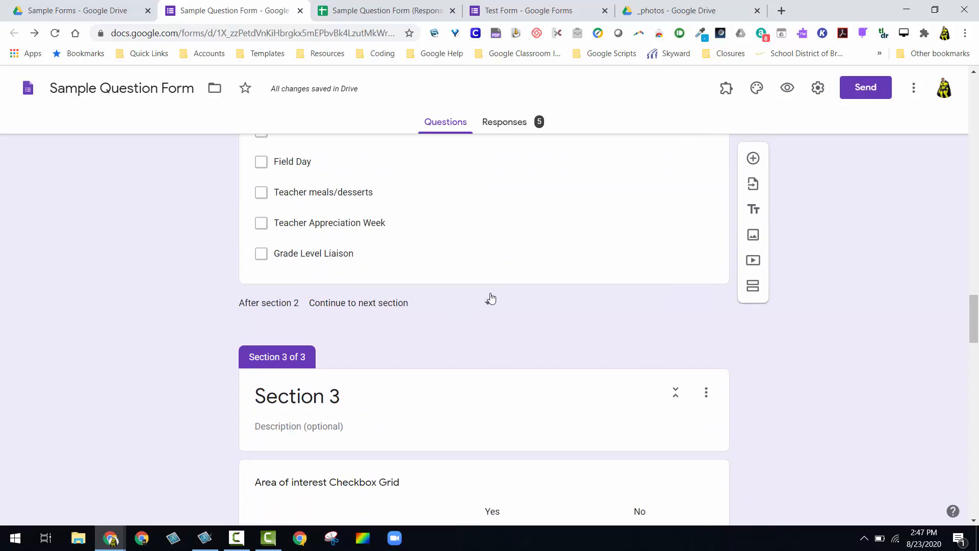
pyautogui.scroll(1, 491, 298)
pyautogui.scroll(-5, 489, 298)
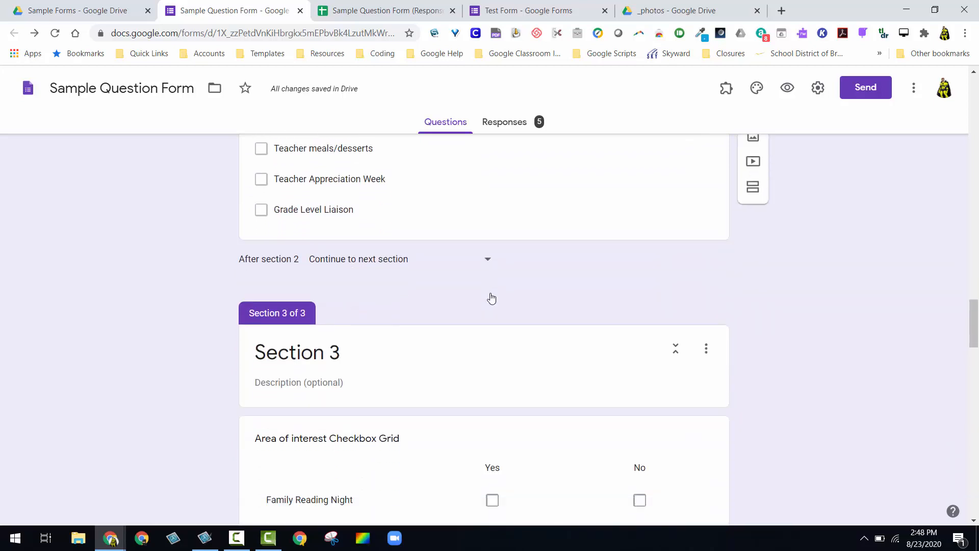
pyautogui.scroll(-10, 491, 300)
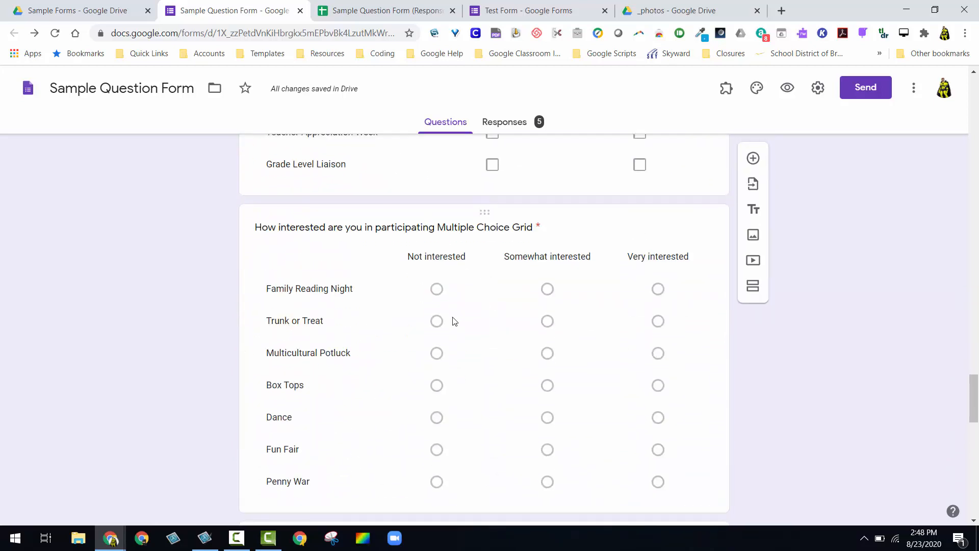
pyautogui.scroll(-6, 459, 322)
pyautogui.scroll(-10, 467, 329)
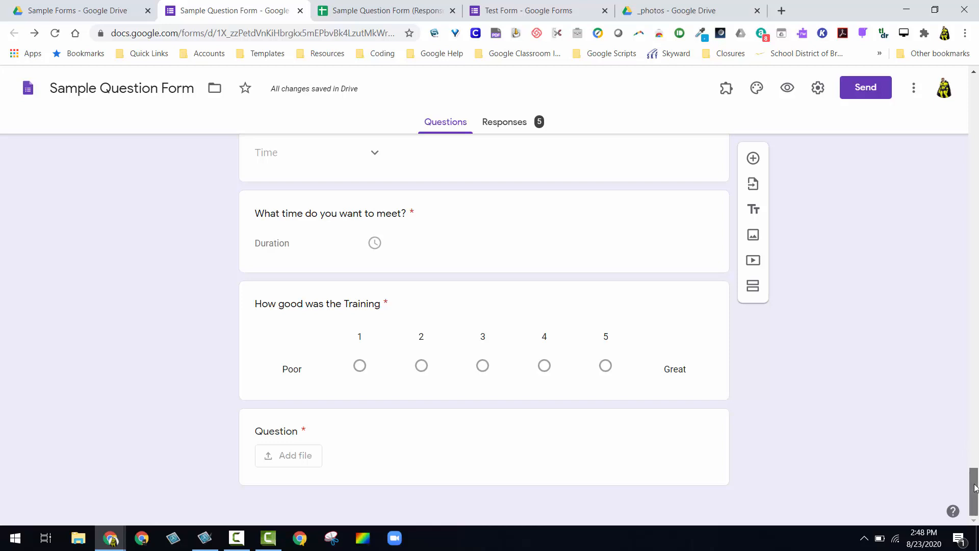
pyautogui.moveTo(973, 489); pyautogui.dragTo(974, 99)
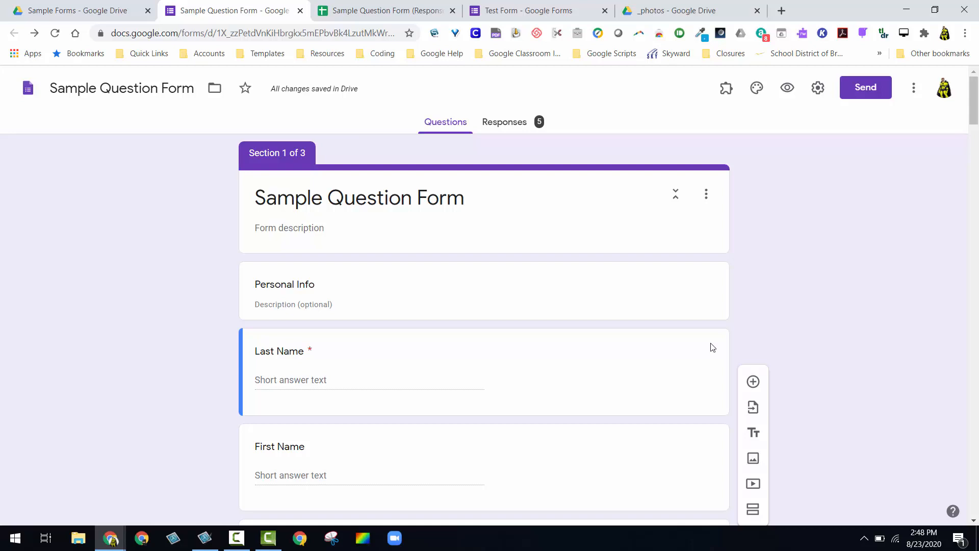
# Step: Add the image fruit.jfif from the recent Google Drive files to the question "What is your favorite Fruit?" in Section 2
pyautogui.scroll(-7, 556, 364)
pyautogui.scroll(-15, 556, 363)
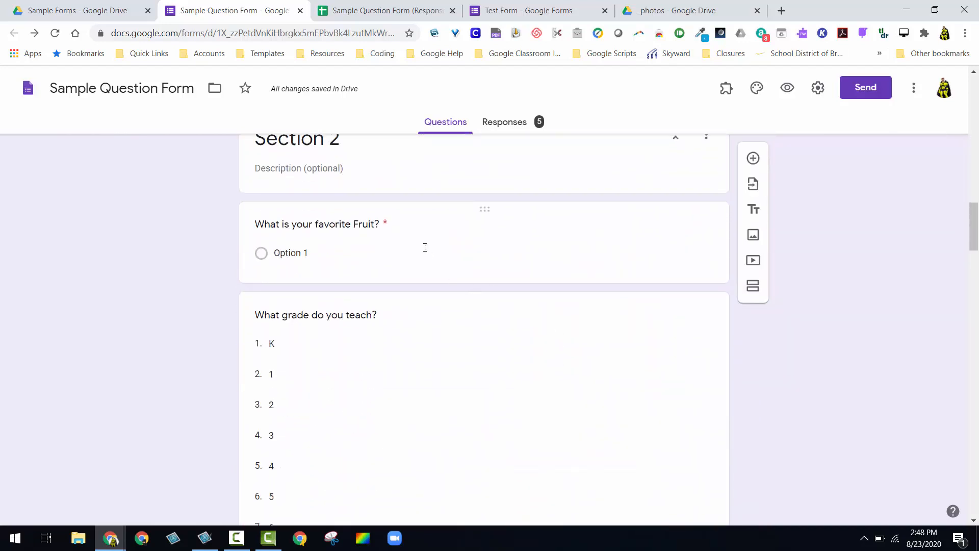
pyautogui.scroll(1, 425, 247)
pyautogui.click(410, 311)
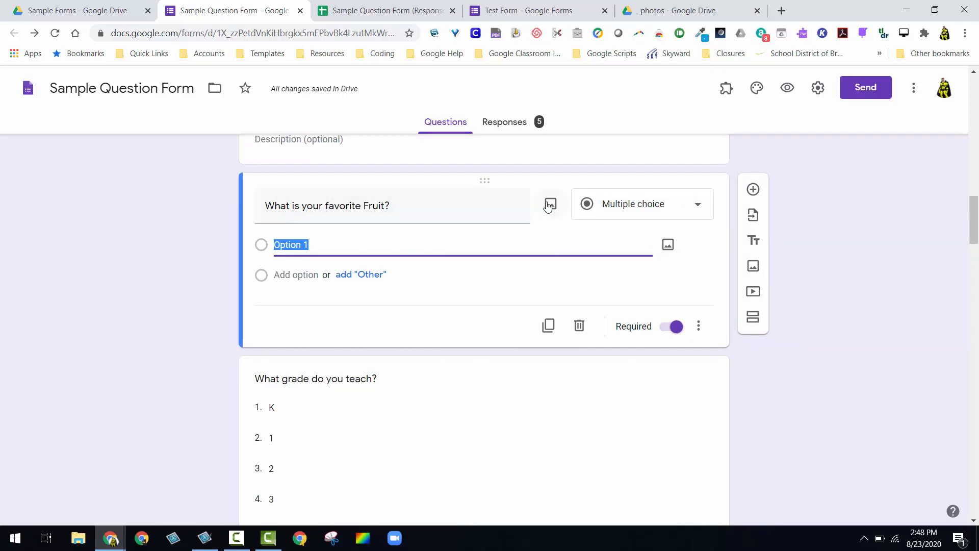
pyautogui.click(549, 204)
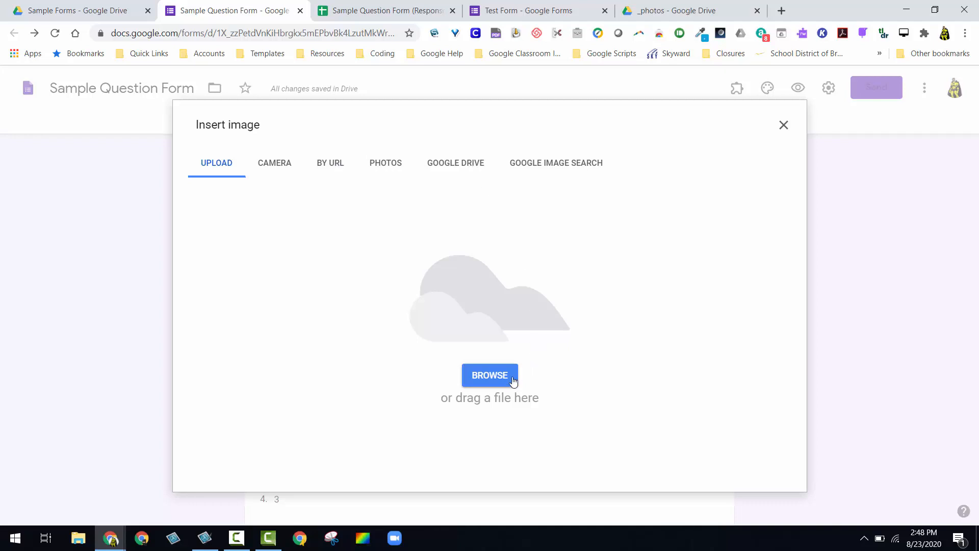
pyautogui.click(463, 164)
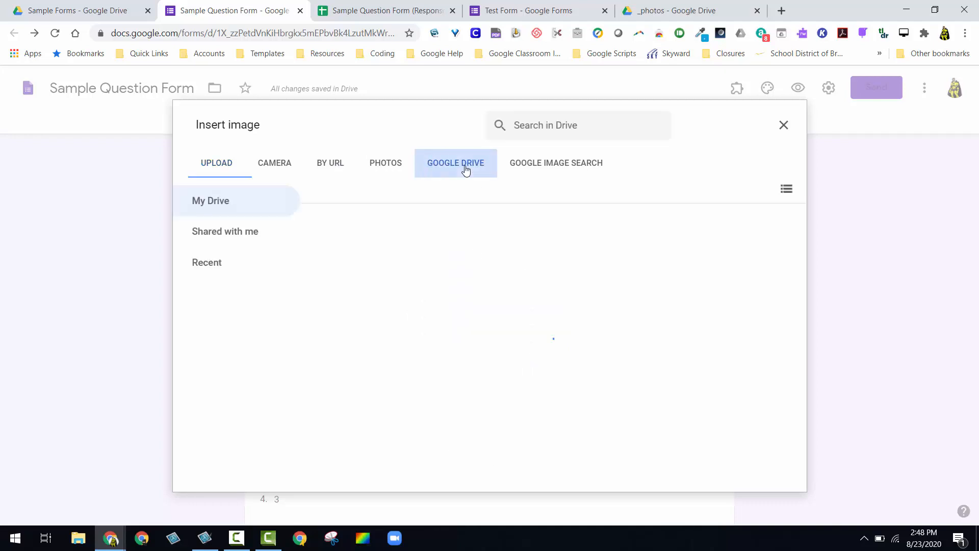
pyautogui.click(225, 276)
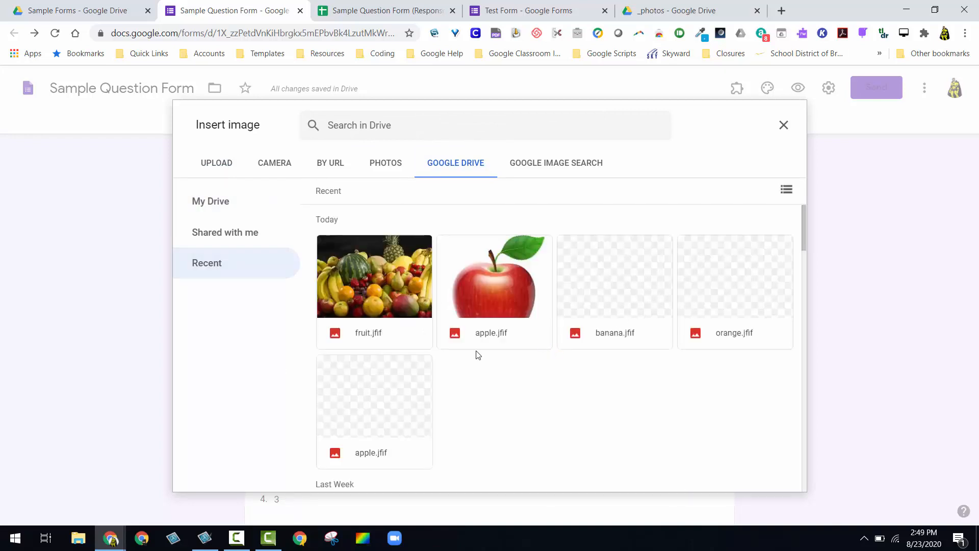
pyautogui.doubleClick(396, 289)
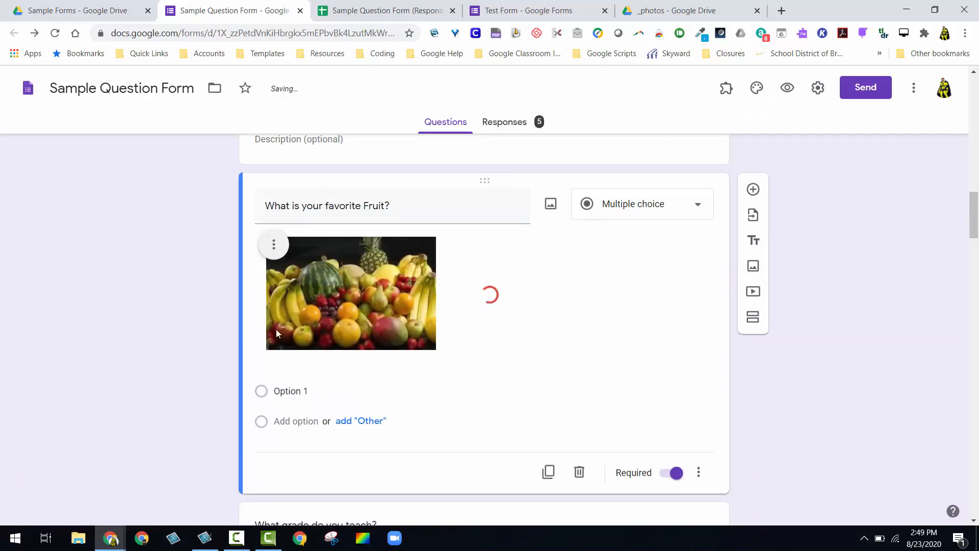
# Step: Center the fruit image in the favorite fruit question and shrink it to about three quarters of its width
pyautogui.click(274, 245)
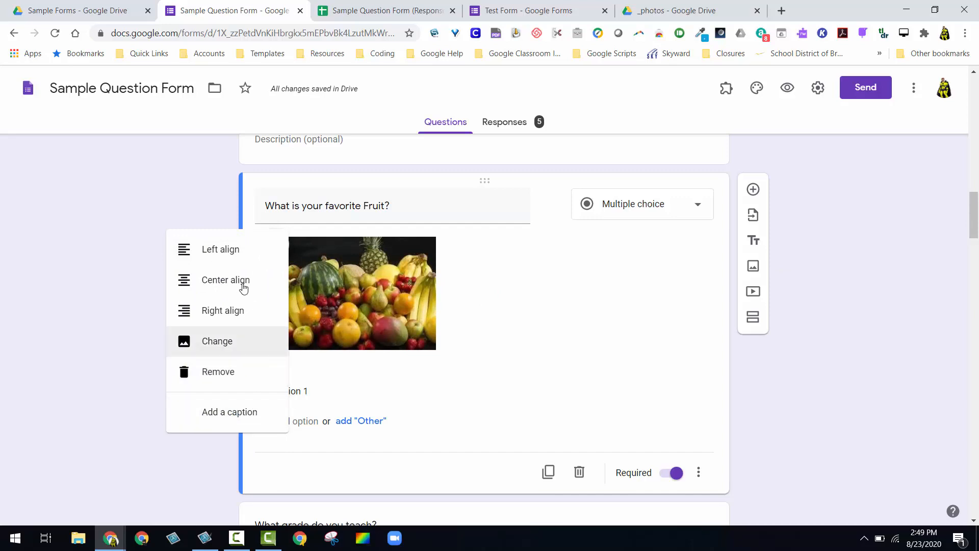
pyautogui.click(243, 288)
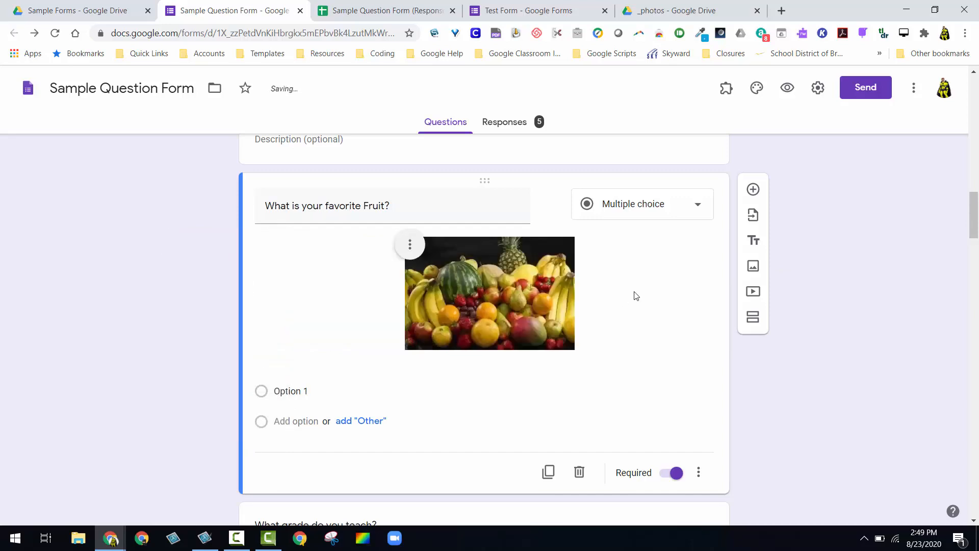
pyautogui.click(531, 283)
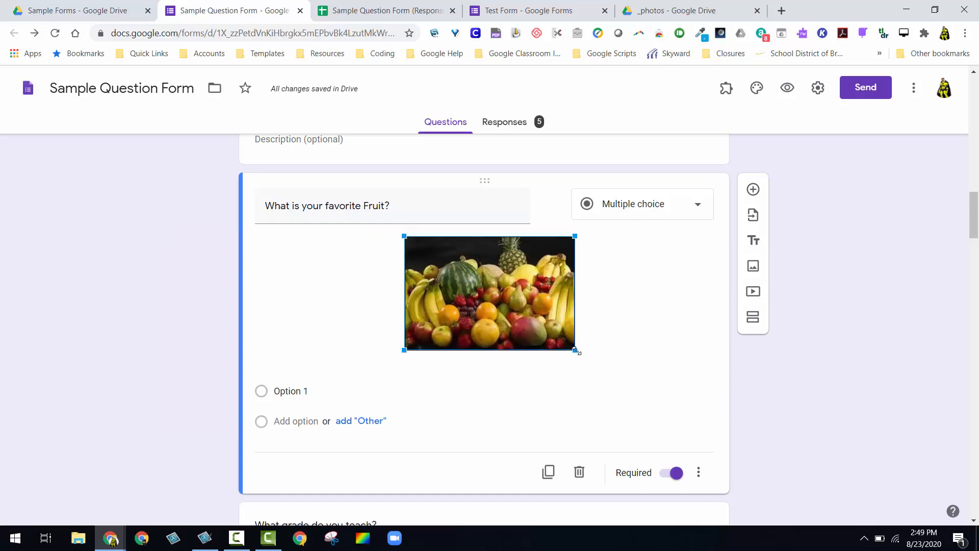
pyautogui.moveTo(574, 350); pyautogui.dragTo(511, 295)
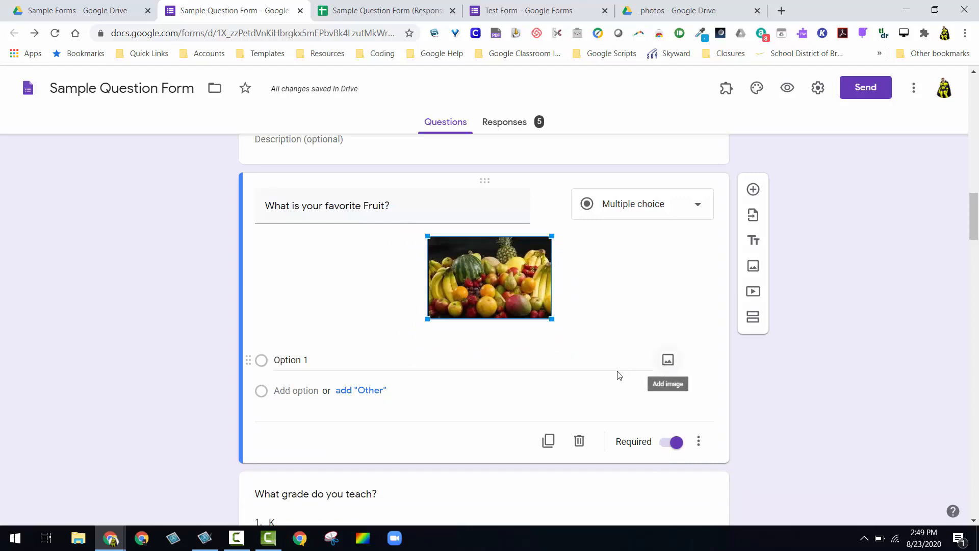
# Step: Rename the first answer of the favorite fruit question to Apple and attach apple.jfif from the recent Google Drive files to it
pyautogui.click(584, 367)
pyautogui.write('Apple')
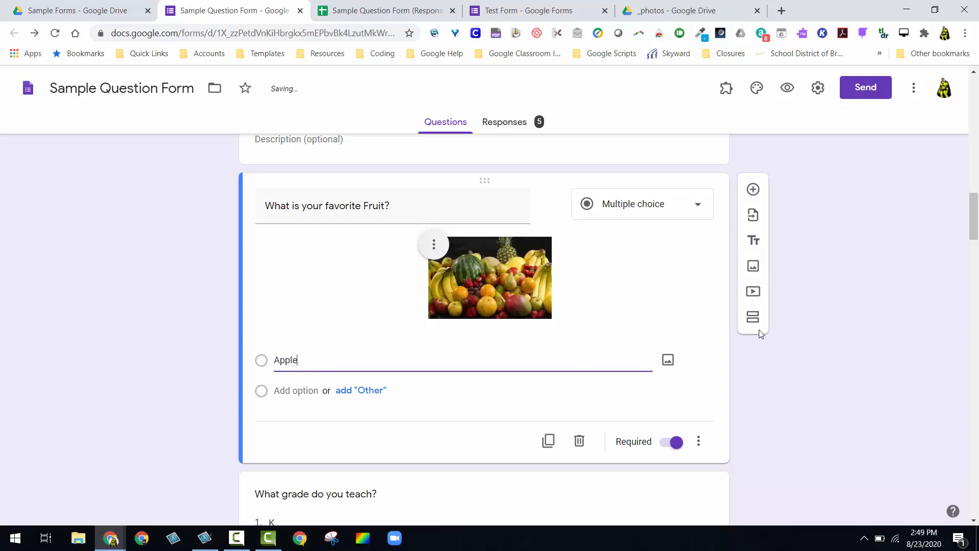
pyautogui.click(668, 361)
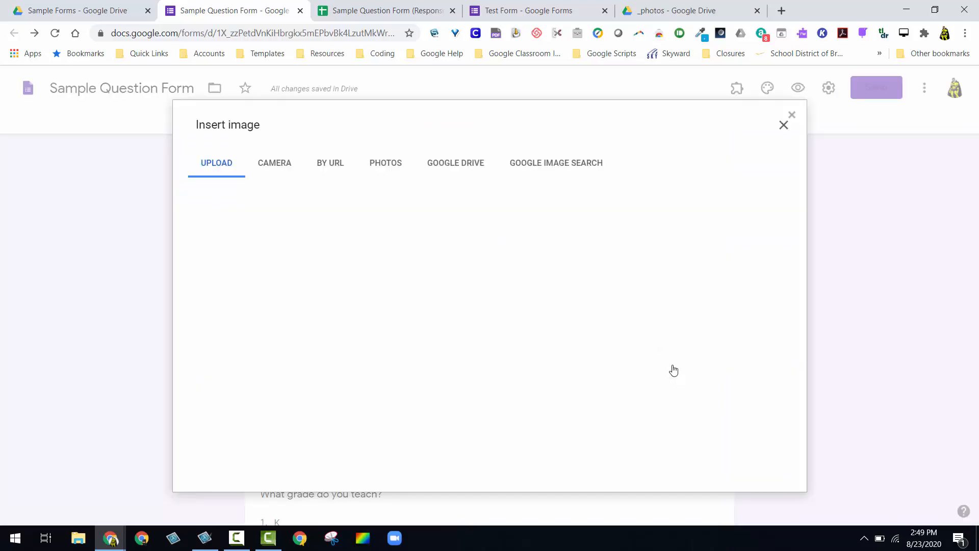
pyautogui.click(444, 166)
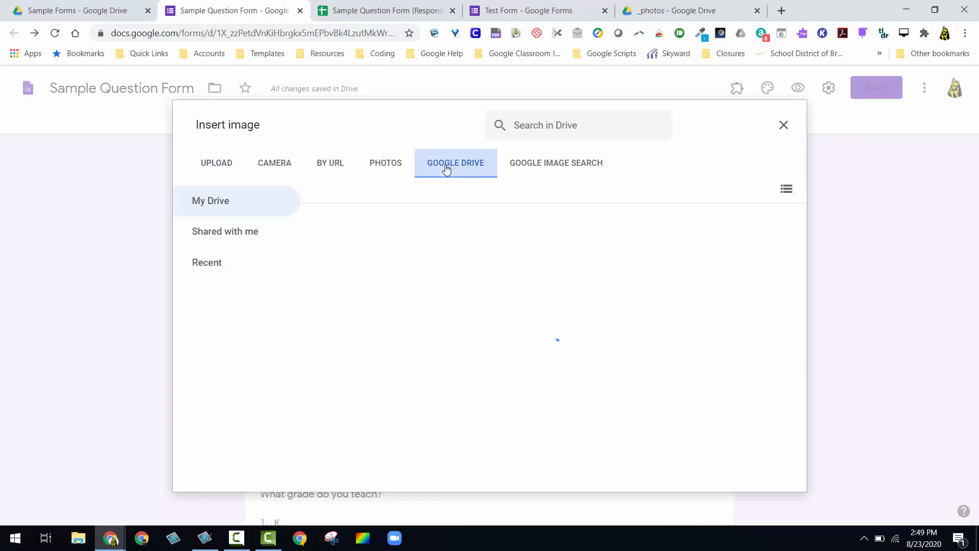
pyautogui.click(224, 259)
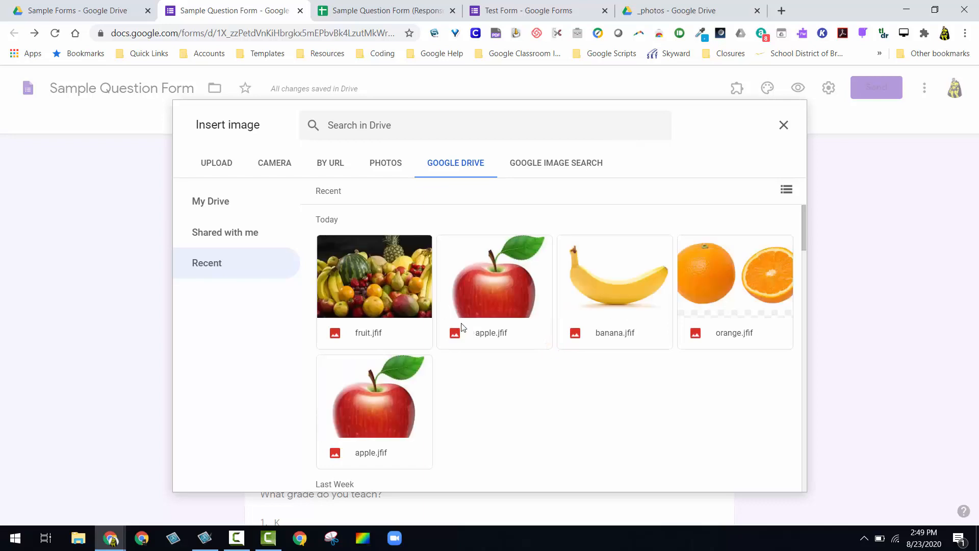
pyautogui.click(477, 322)
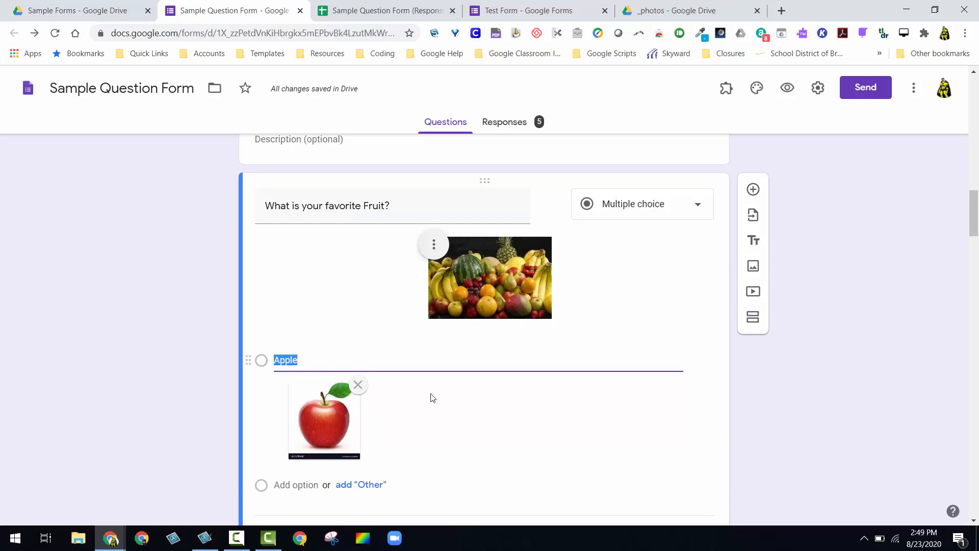
pyautogui.scroll(-3, 432, 398)
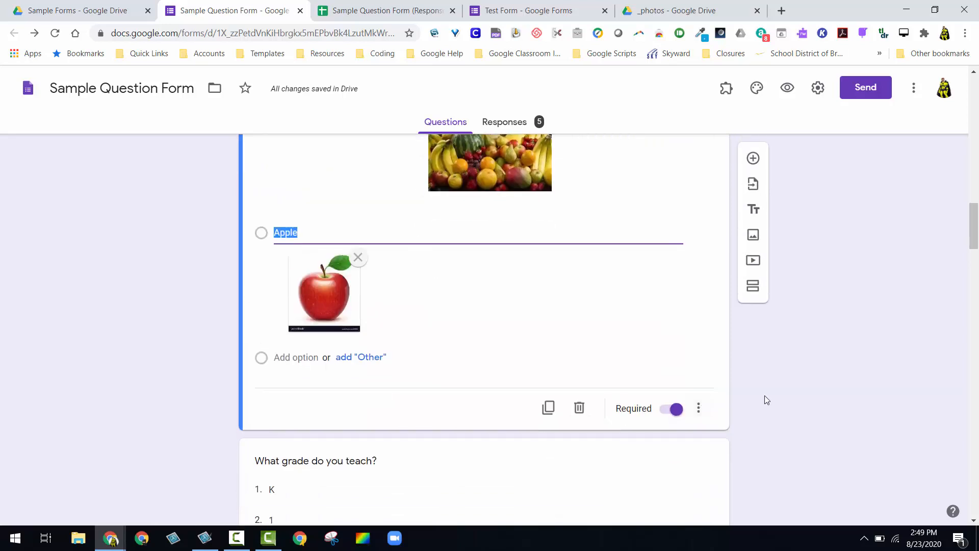
pyautogui.click(816, 381)
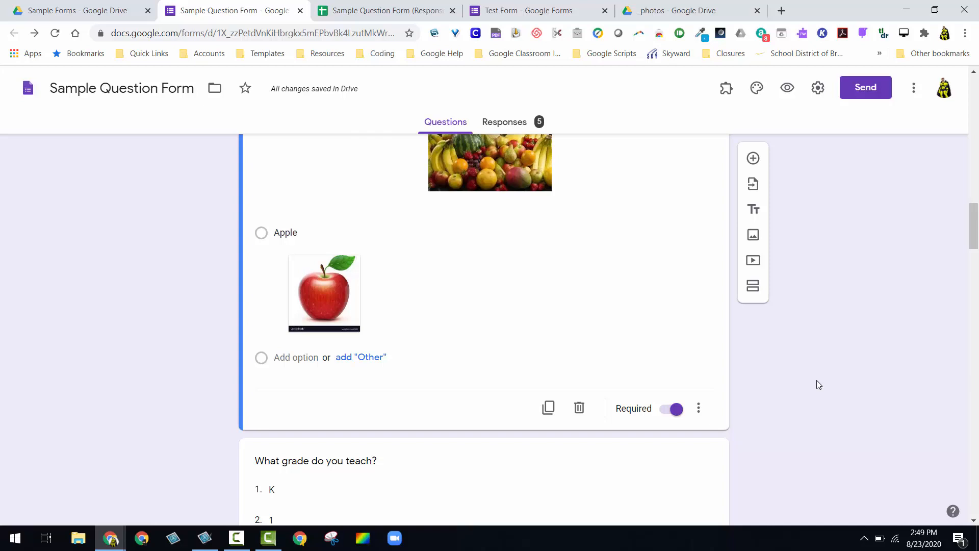
# Step: Insert banana.jfif from the _photos folder in Google Drive as a separate image block below the favorite fruit question, titled "Banana"
pyautogui.click(754, 236)
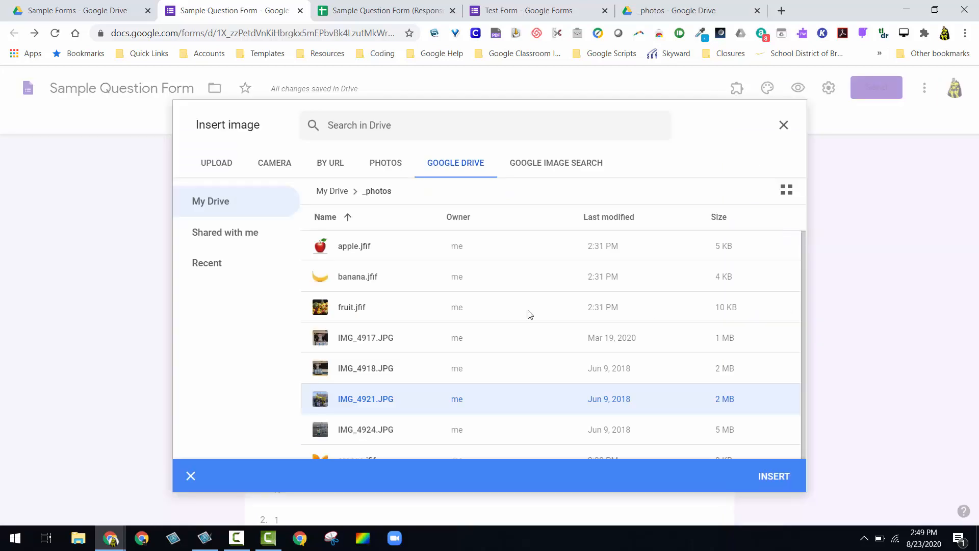
pyautogui.doubleClick(352, 276)
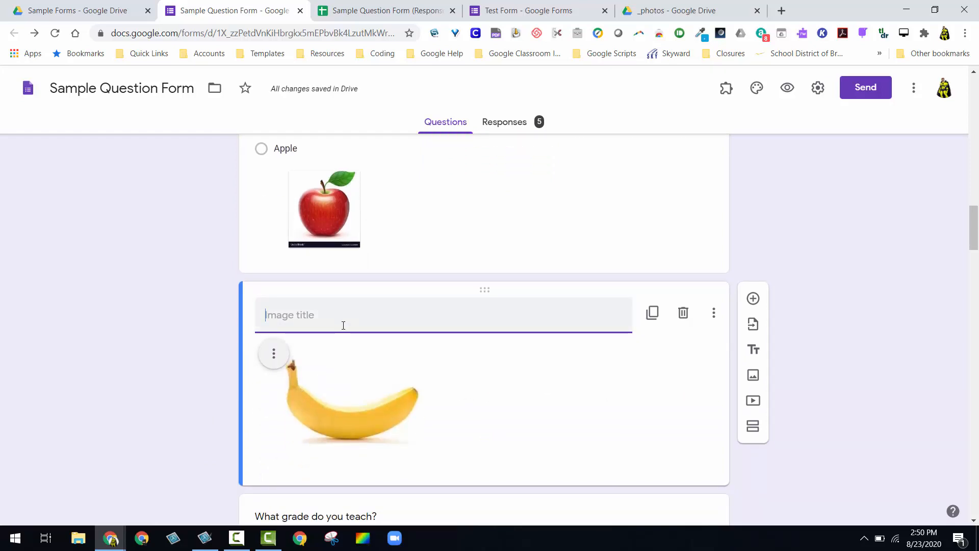
pyautogui.write('Ban')
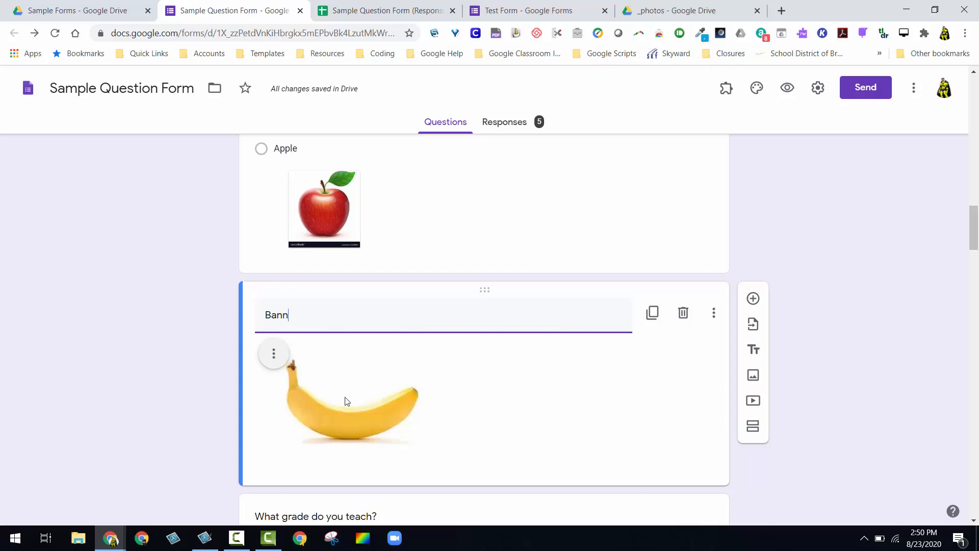
pyautogui.write('ana')
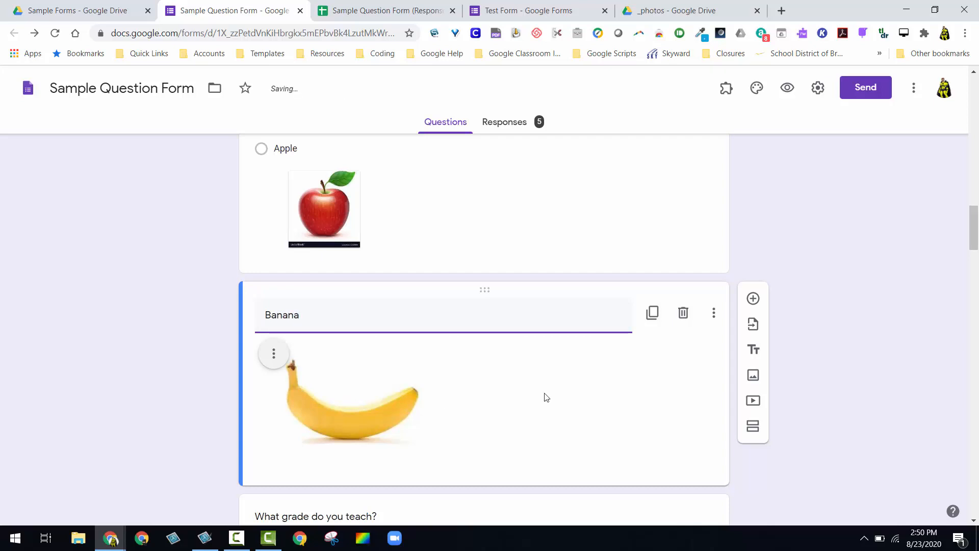
pyautogui.click(834, 311)
pyautogui.scroll(-3, 822, 316)
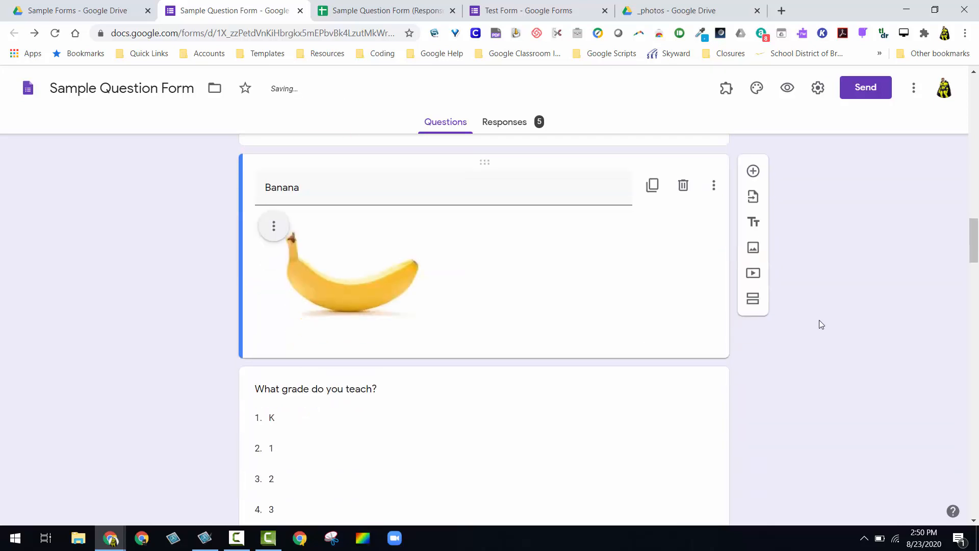
# Step: Insert the YouTube video "What is Nearpod?" found by searching for nearpod below the Banana image, and title it "Nearpod intro"
pyautogui.click(754, 277)
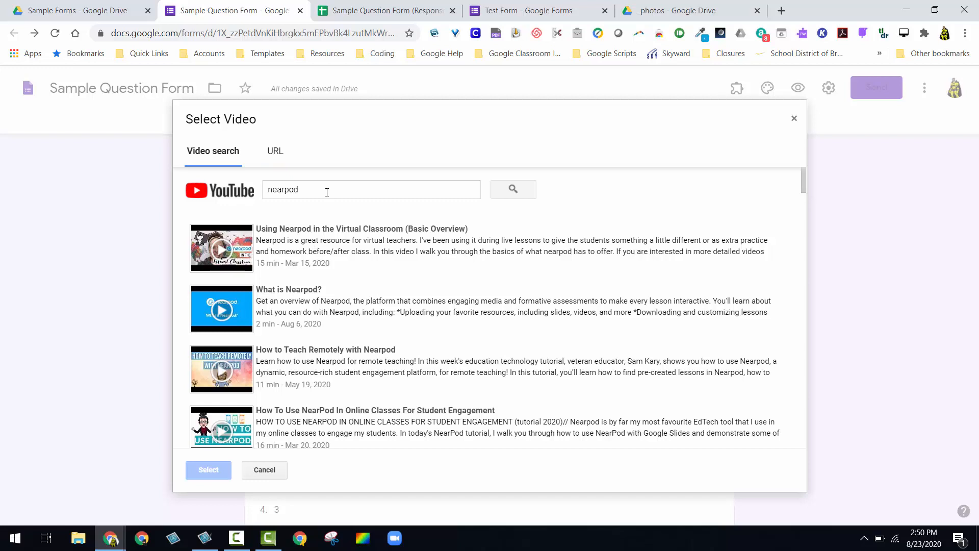
pyautogui.click(264, 248)
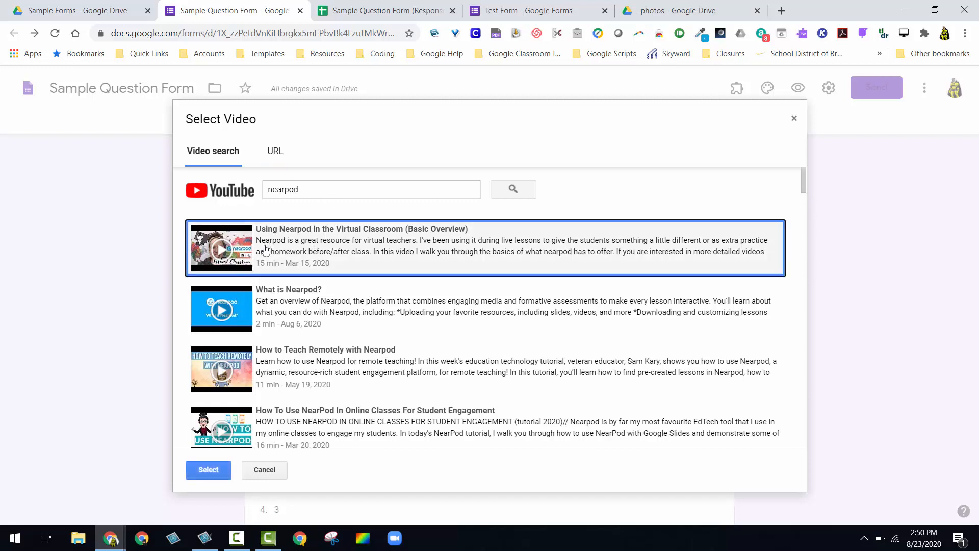
pyautogui.click(255, 312)
pyautogui.click(219, 467)
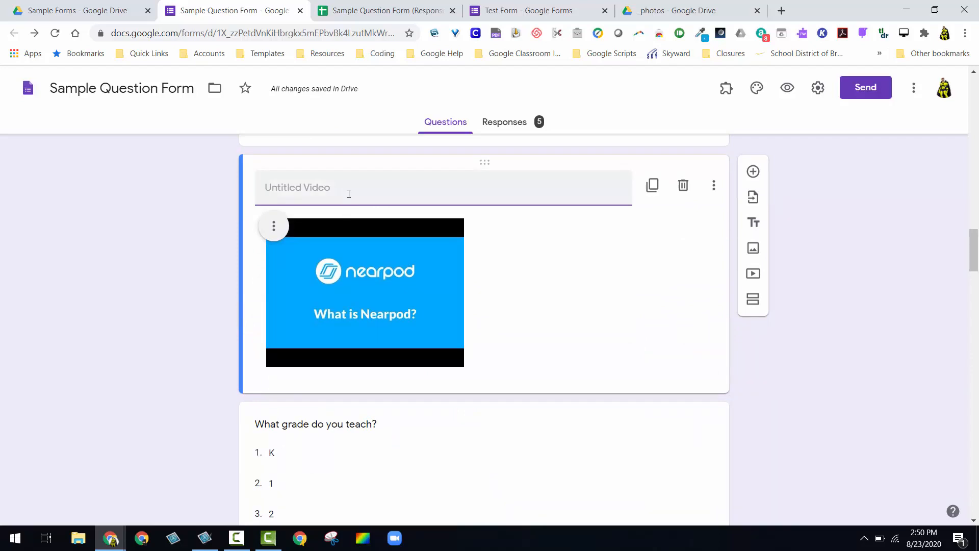
pyautogui.write('Nearpod intro')
# Step: Enlarge the Nearpod video slightly and center it in its block
pyautogui.click(365, 269)
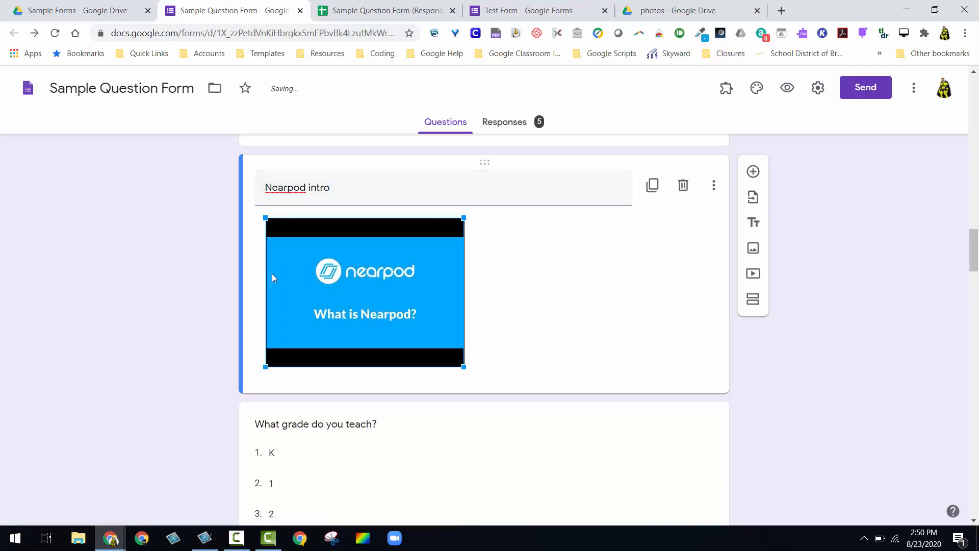
pyautogui.moveTo(464, 367); pyautogui.dragTo(490, 390)
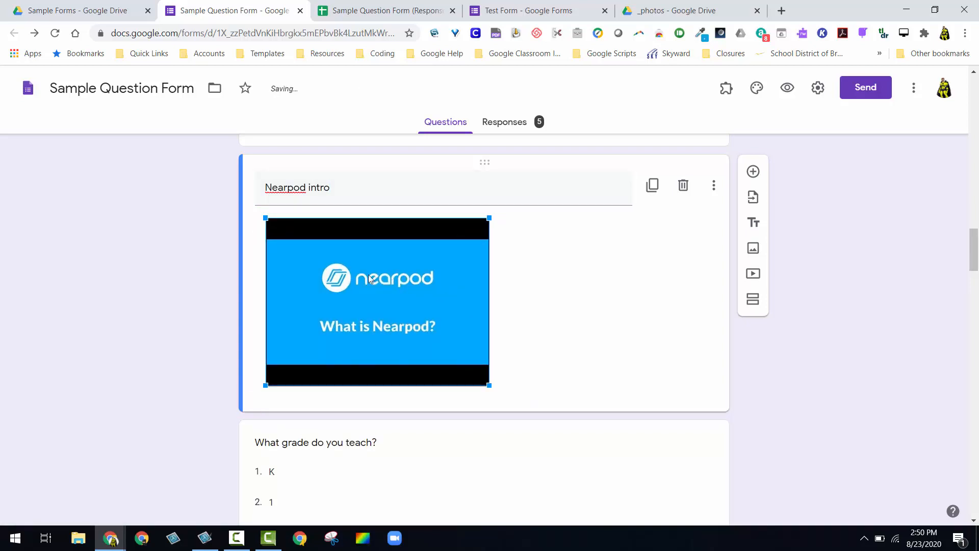
pyautogui.click(273, 225)
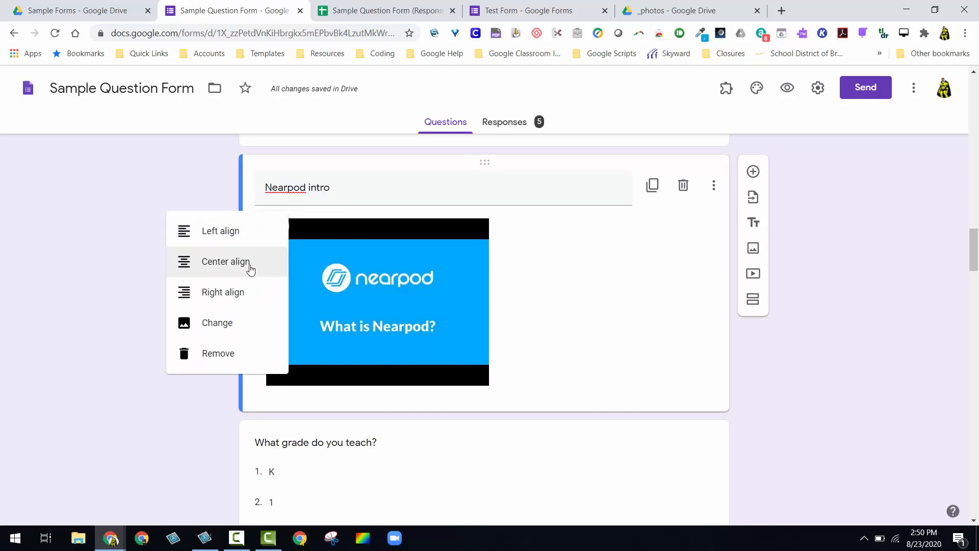
pyautogui.click(250, 269)
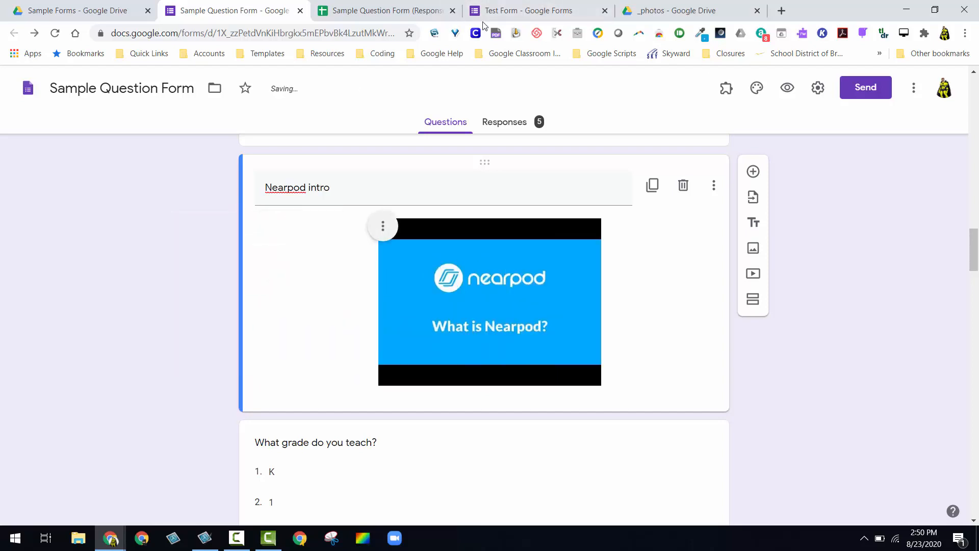
# Step: Preview the form, review the fruit images in Section 2, and briefly play and pause the Nearpod intro video
pyautogui.click(787, 88)
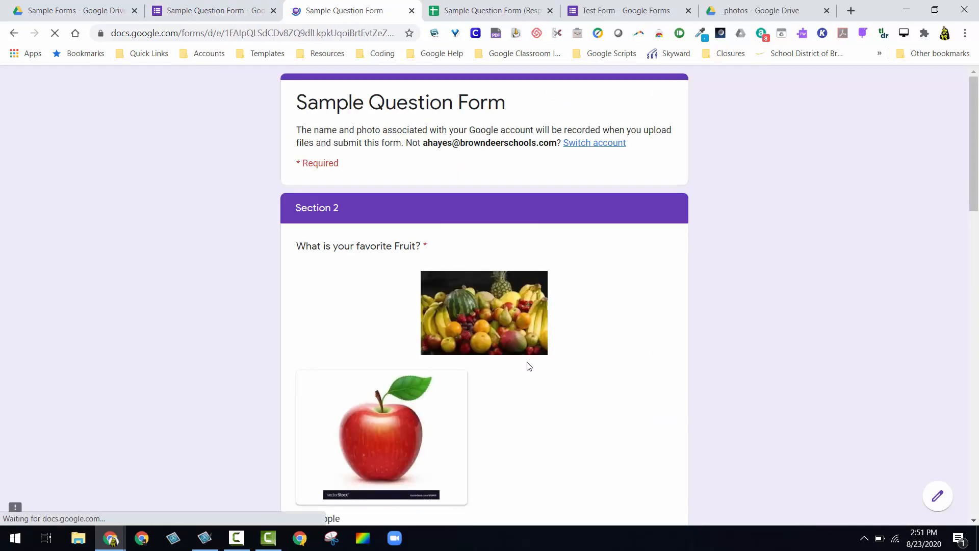
pyautogui.scroll(-3, 438, 326)
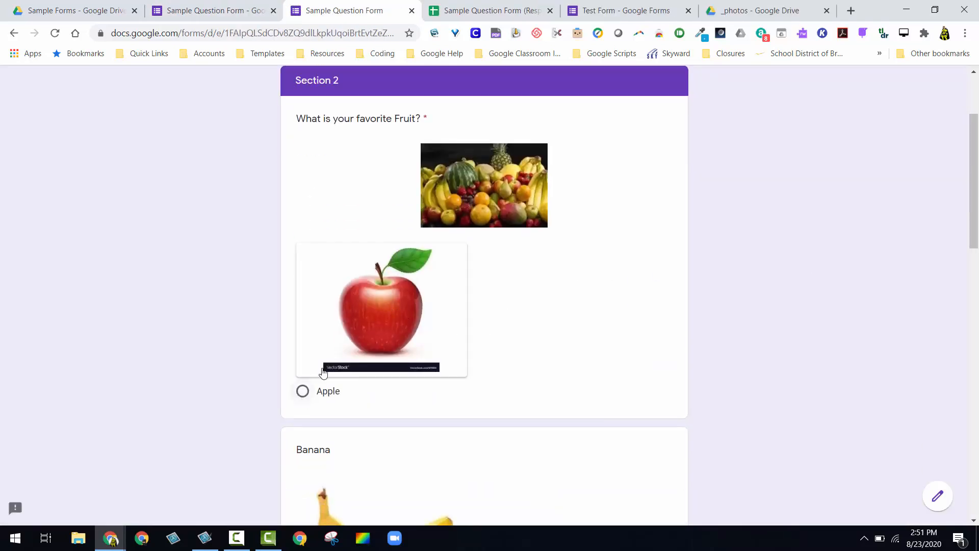
pyautogui.scroll(-6, 428, 320)
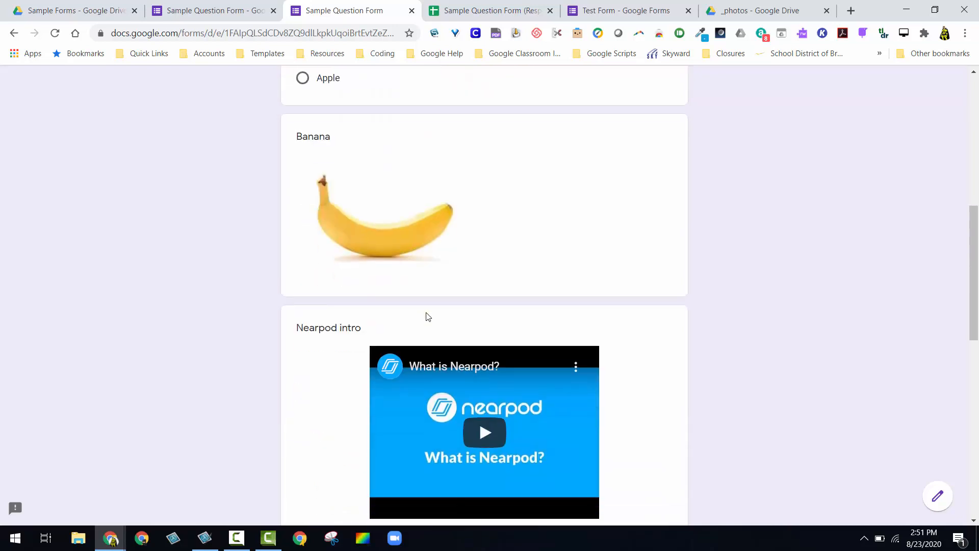
pyautogui.scroll(-4, 530, 276)
pyautogui.click(483, 235)
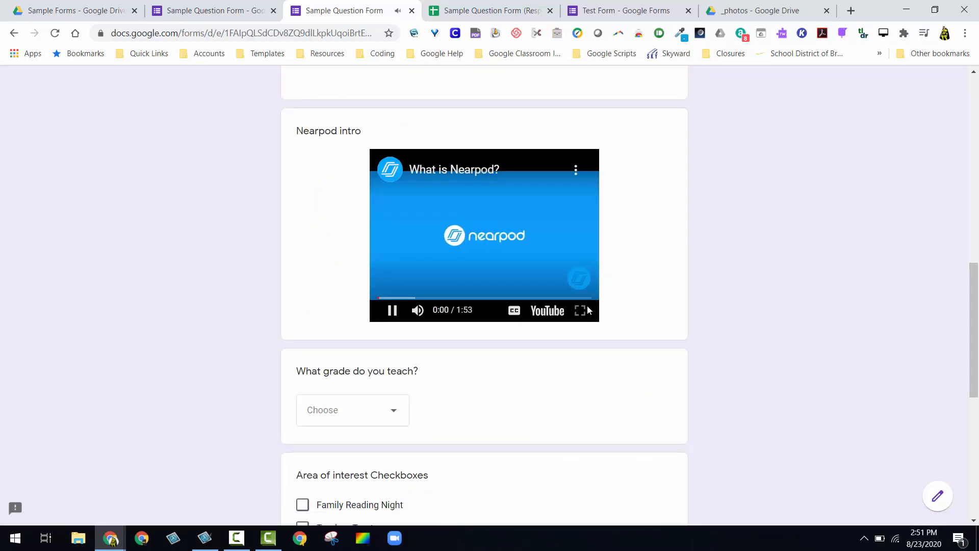
pyautogui.click(393, 312)
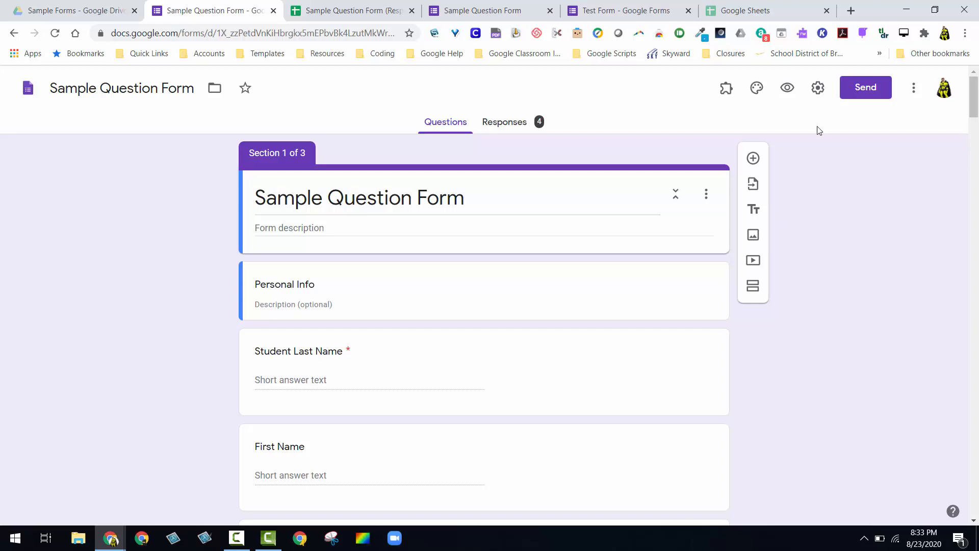
# Step: Compare the form's theme options with its live preview and browse the header image themes, including Food and dining
pyautogui.click(757, 92)
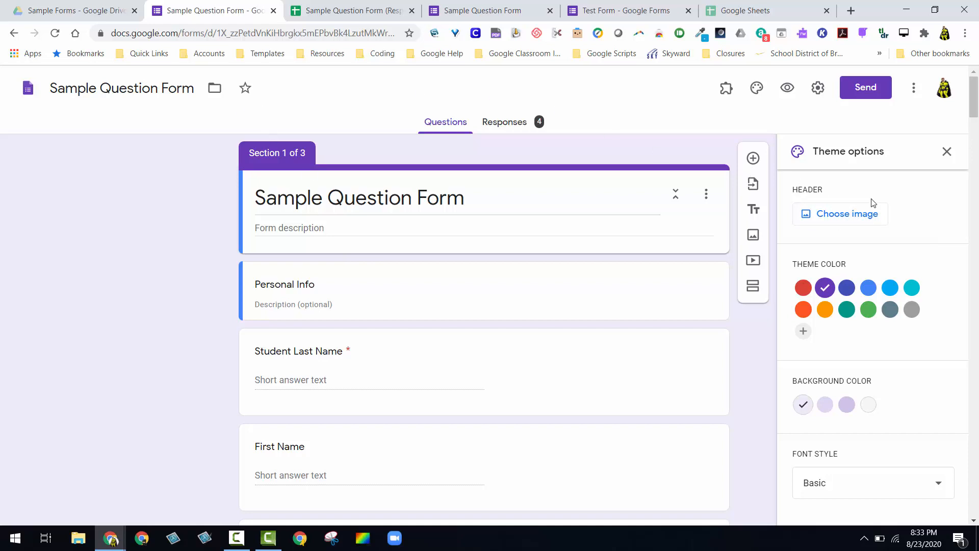
pyautogui.click(474, 11)
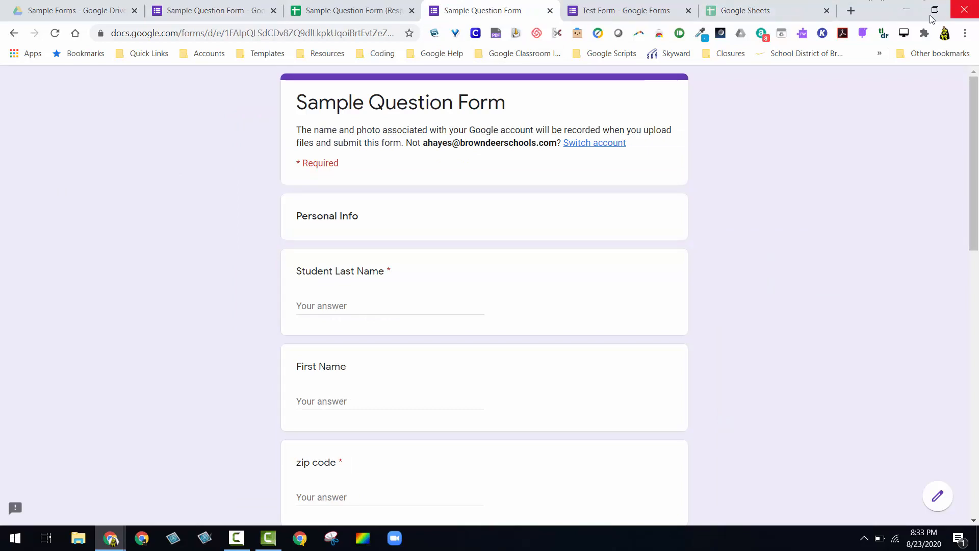
pyautogui.click(198, 11)
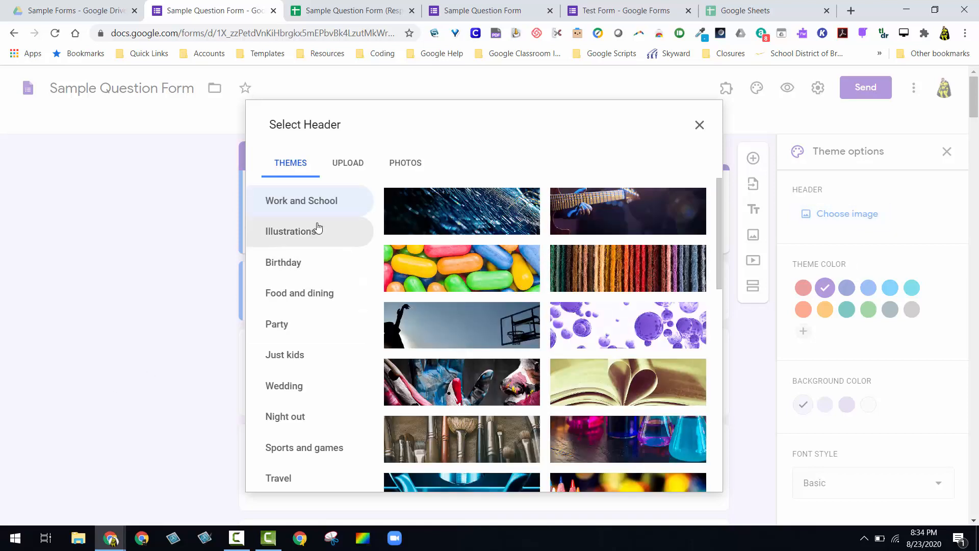
pyautogui.scroll(-3, 317, 227)
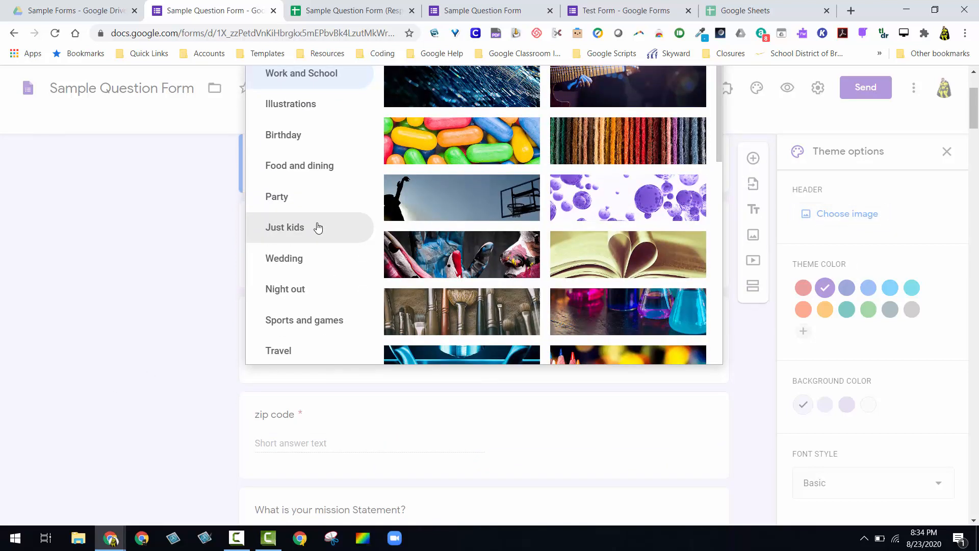
pyautogui.scroll(3, 317, 227)
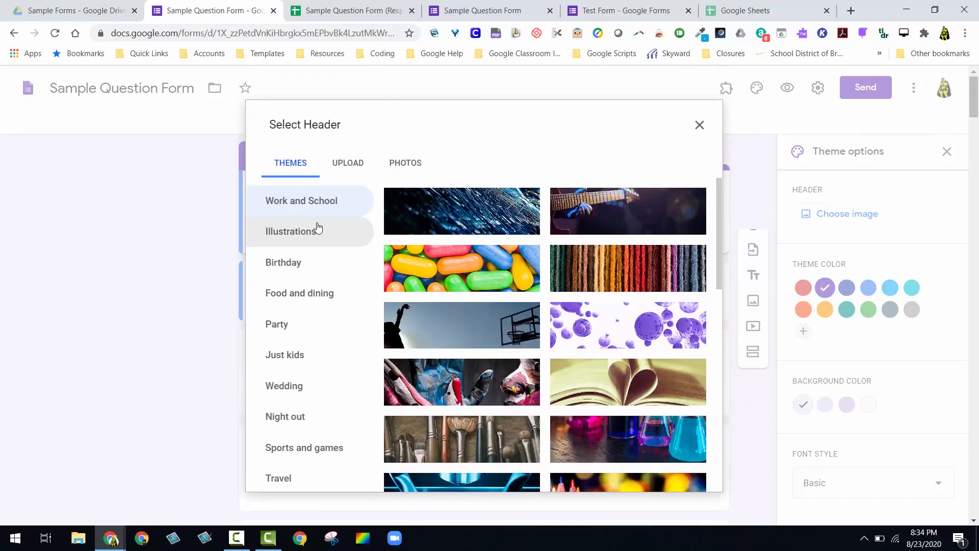
pyautogui.click(315, 295)
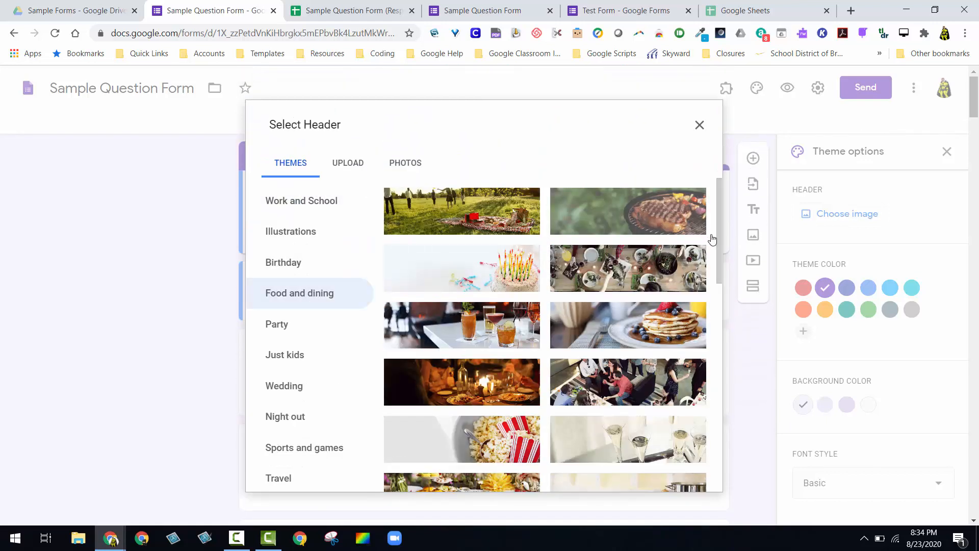
pyautogui.moveTo(720, 237); pyautogui.dragTo(721, 263)
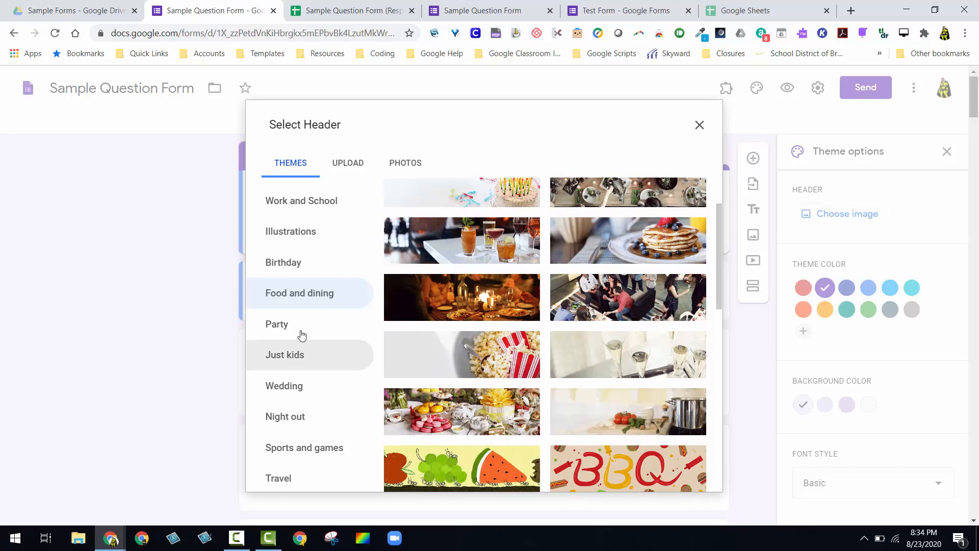
pyautogui.scroll(-1, 307, 280)
pyautogui.scroll(1, 316, 237)
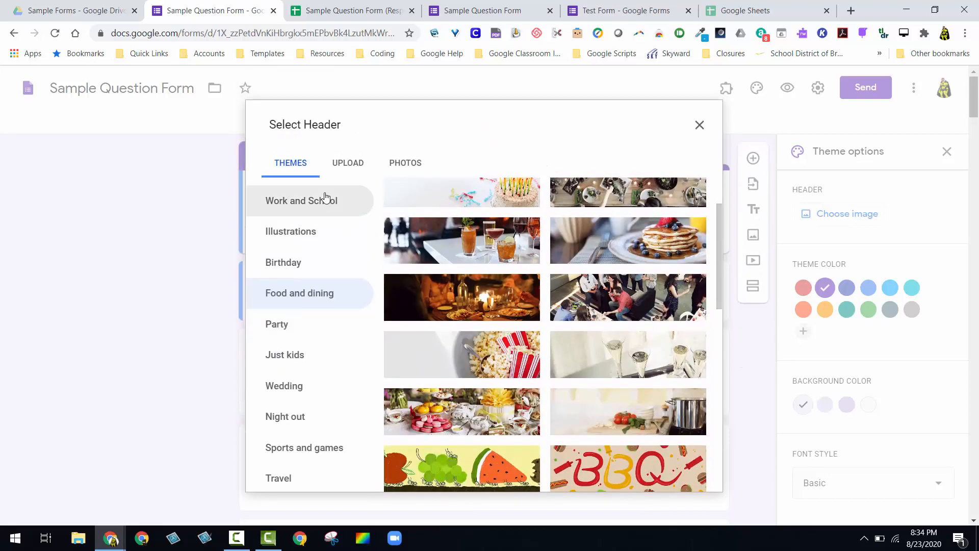
# Step: Insert the illustrated science laboratory picture from the Work and School themes as the form's header image
pyautogui.click(329, 200)
pyautogui.moveTo(720, 193); pyautogui.dragTo(715, 430)
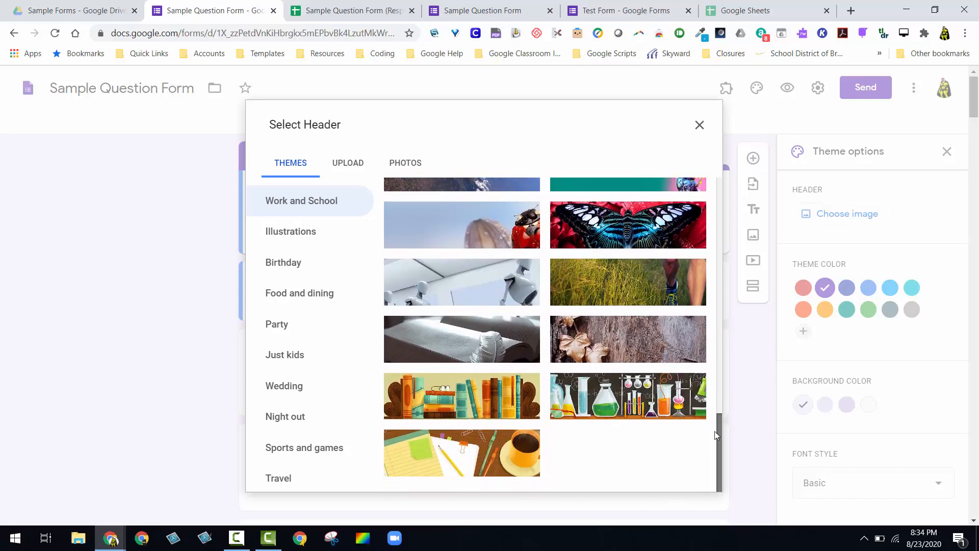
pyautogui.click(617, 415)
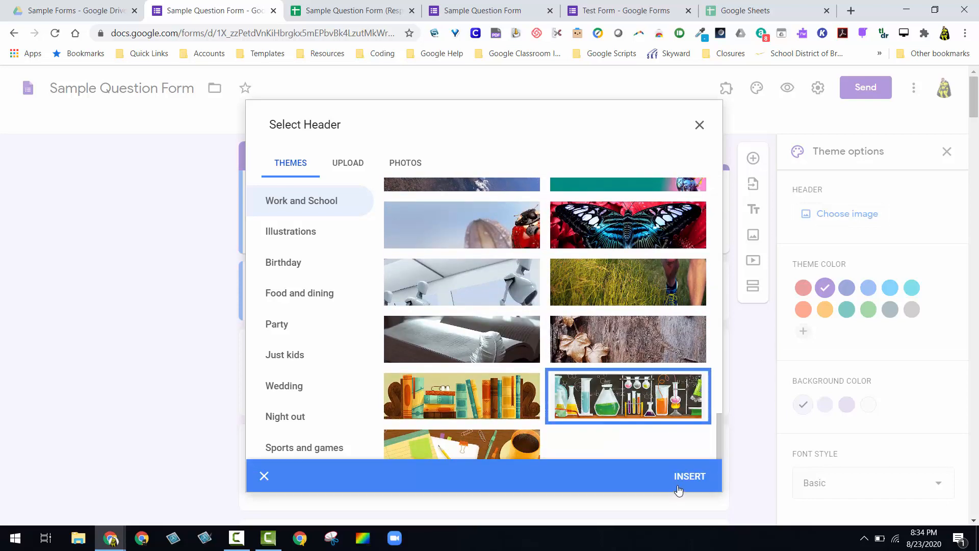
pyautogui.click(678, 489)
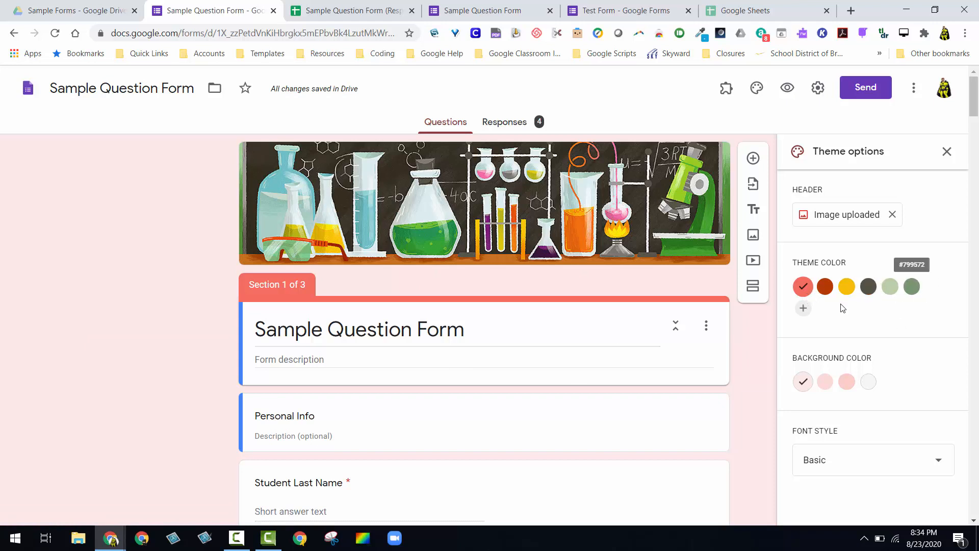
# Step: Examine the custom theme color picker and the available font styles, leaving both settings as they are
pyautogui.click(804, 309)
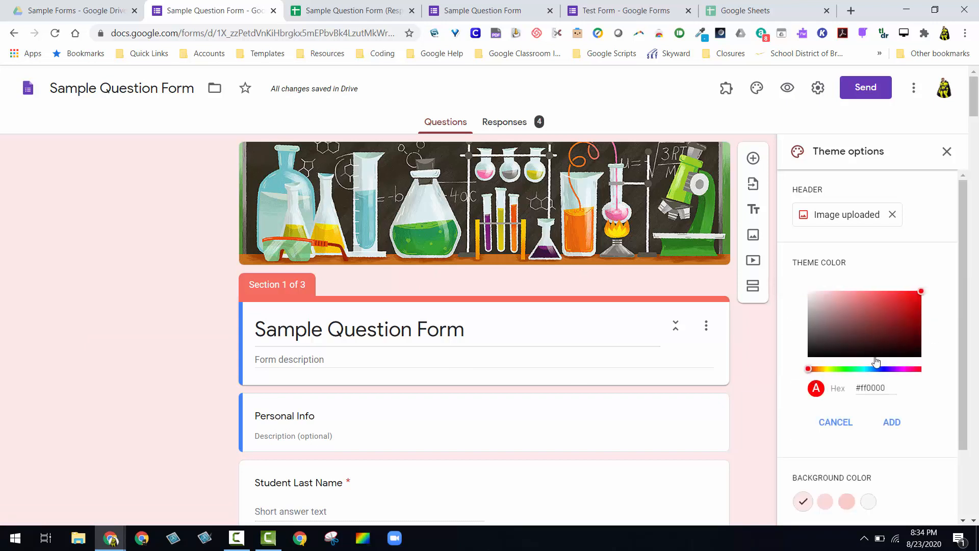
pyautogui.click(835, 422)
pyautogui.scroll(-3, 912, 385)
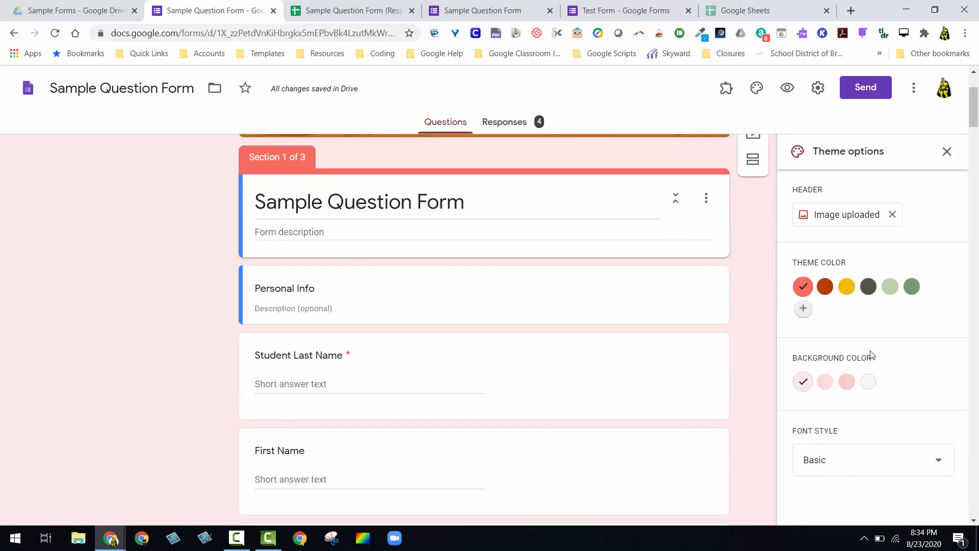
pyautogui.click(860, 462)
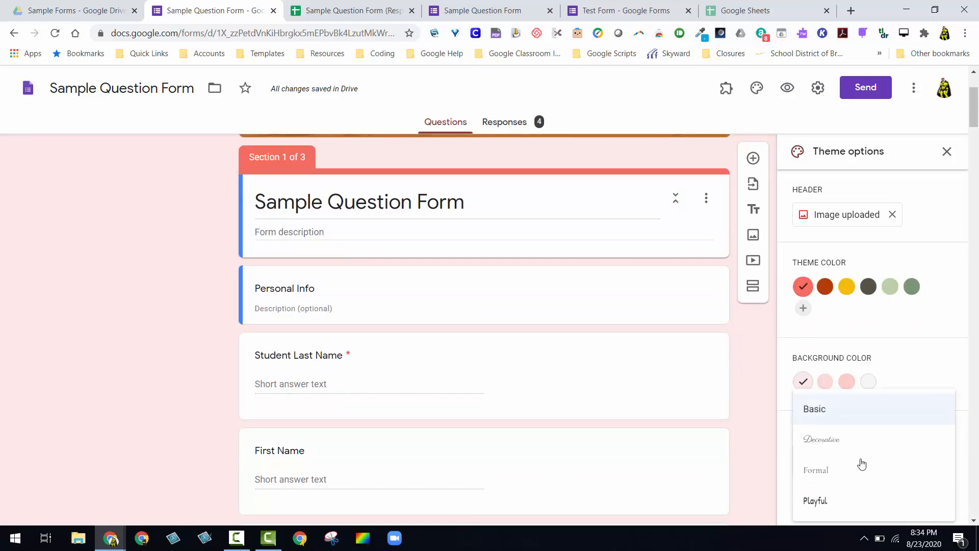
pyautogui.click(909, 362)
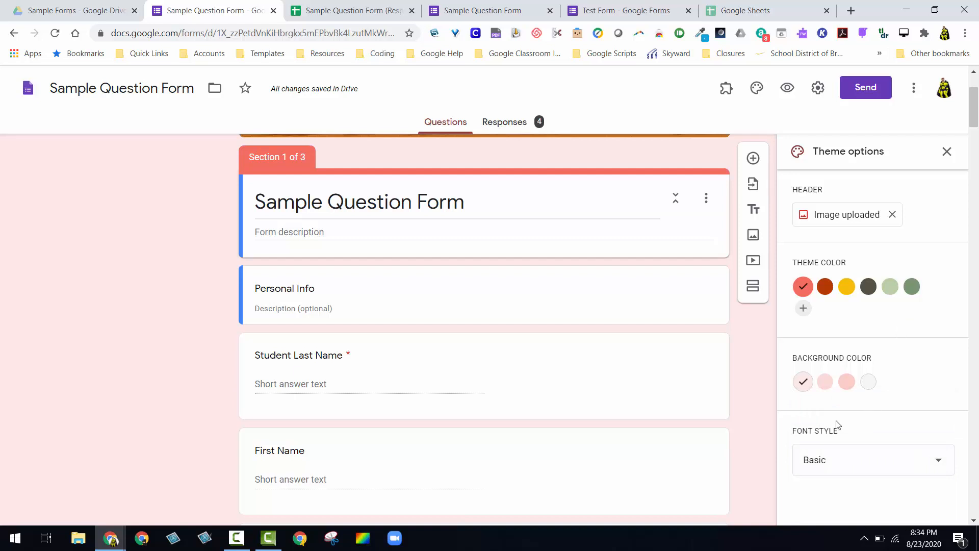
pyautogui.click(816, 465)
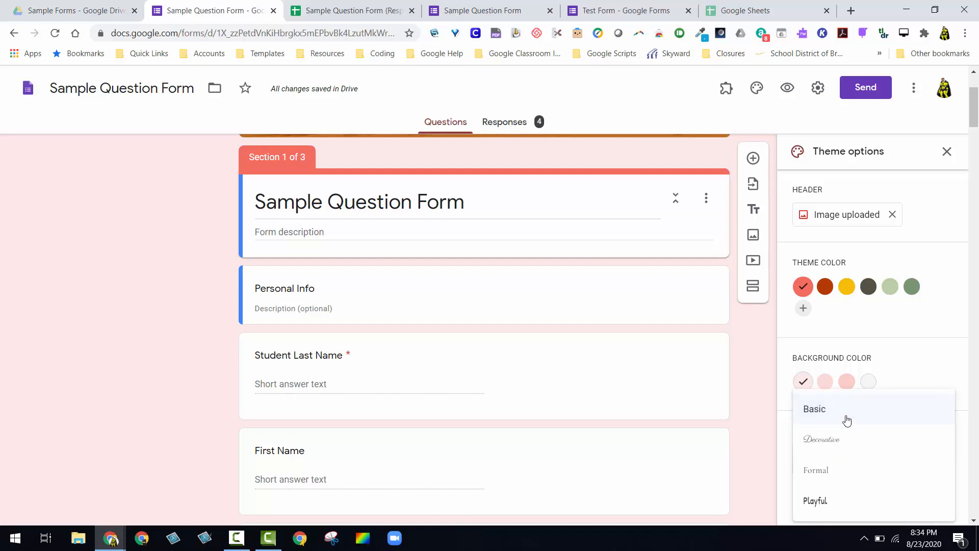
pyautogui.click(924, 360)
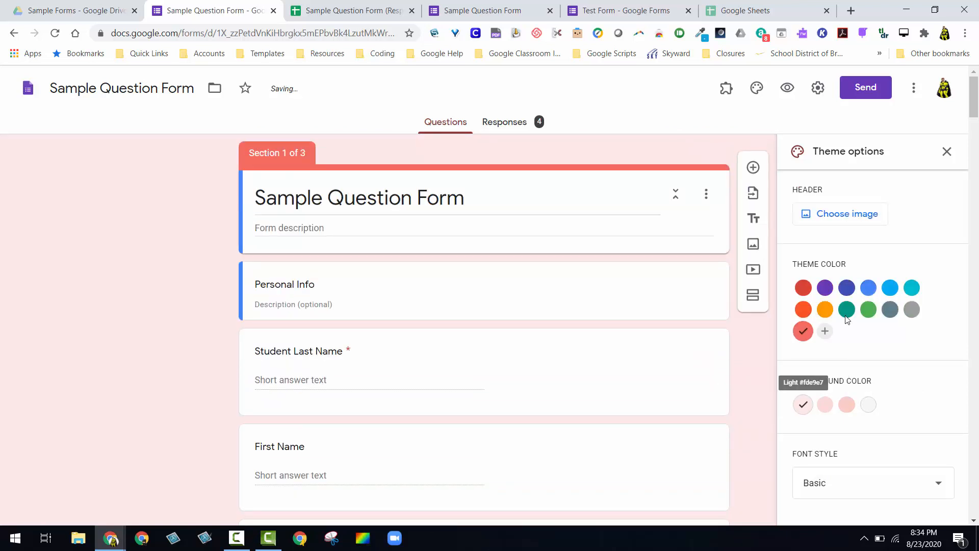
# Step: Try the purple theme color and switch the form's theme color to blue
pyautogui.click(824, 288)
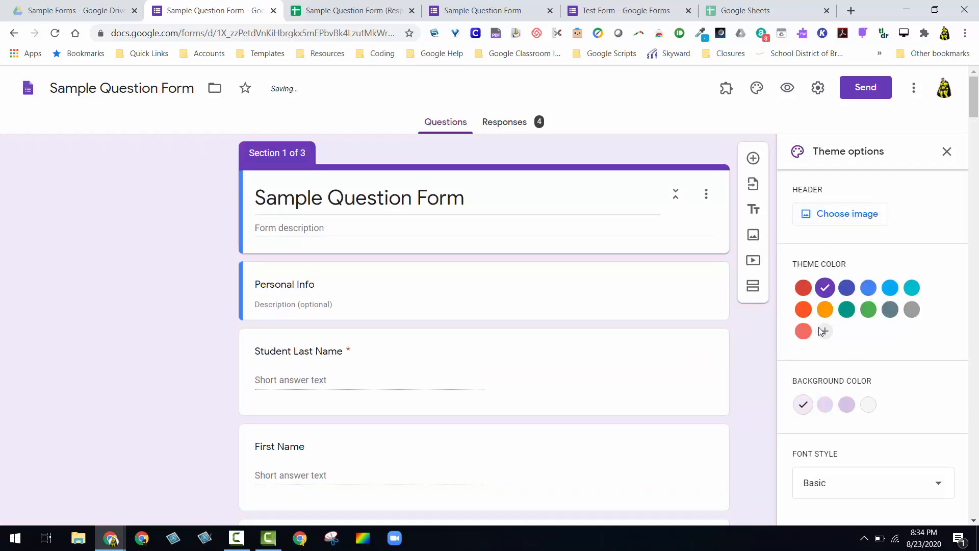
pyautogui.click(867, 288)
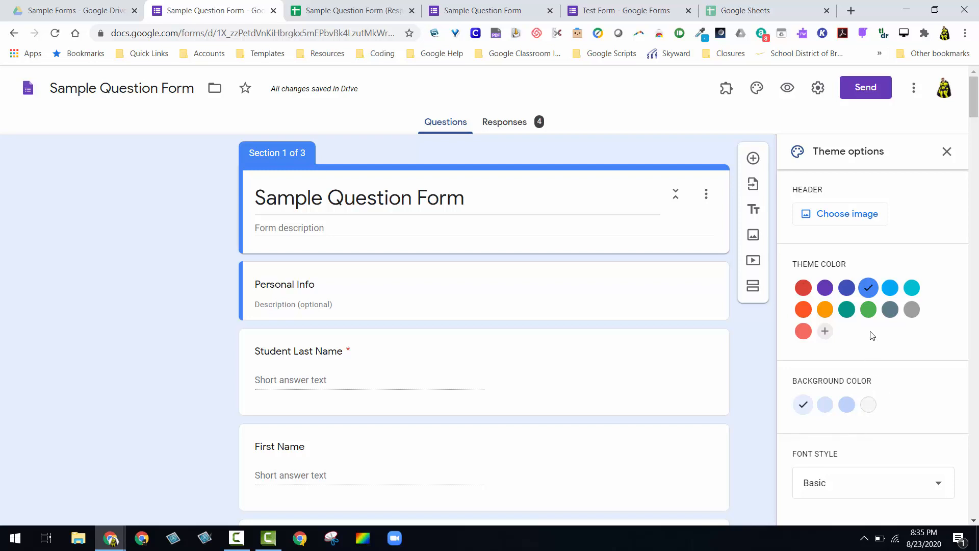
# Step: View the upload option for a custom header image and close the header picker
pyautogui.click(876, 216)
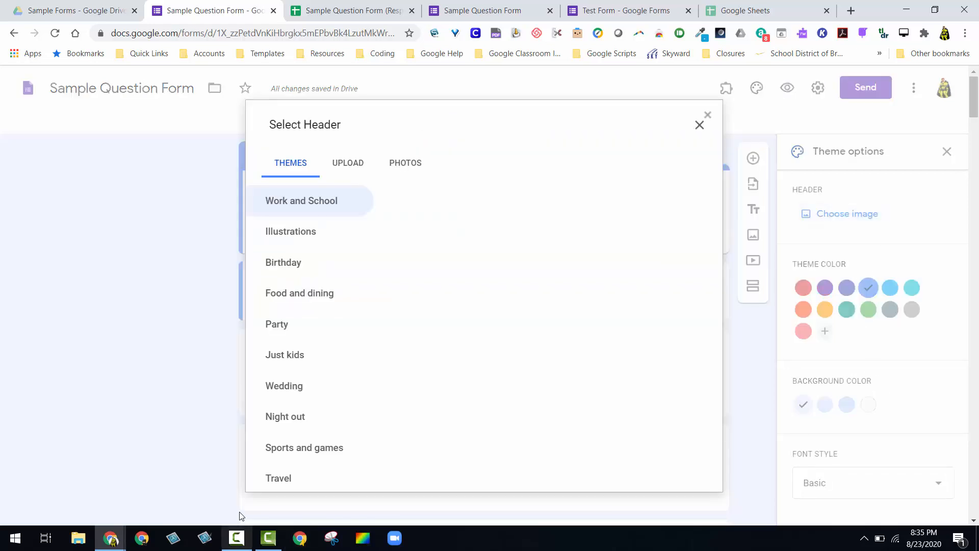
pyautogui.click(346, 163)
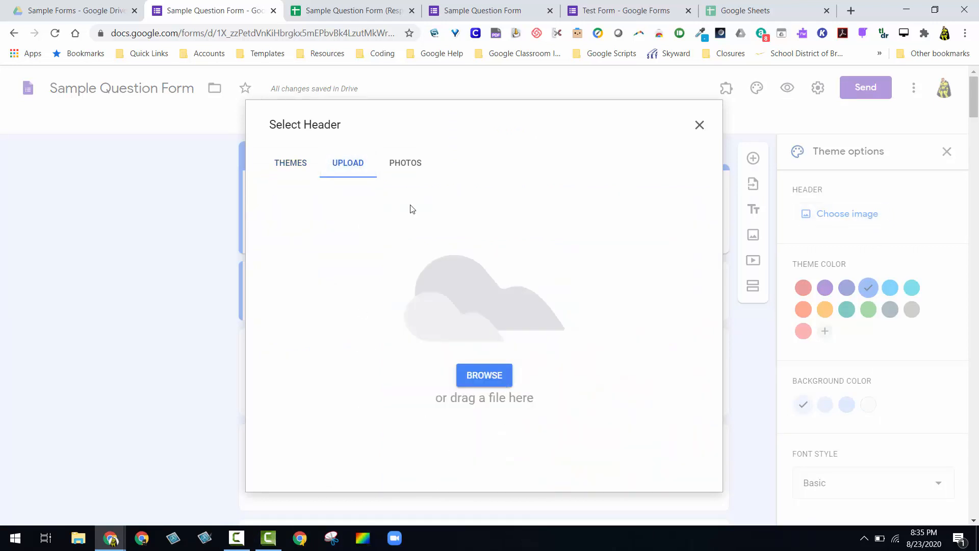
pyautogui.click(699, 125)
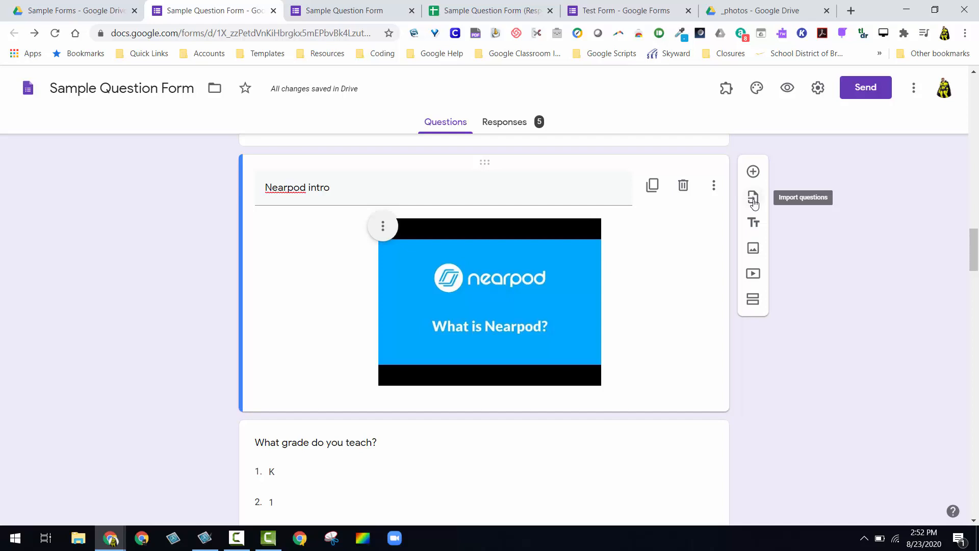
# Step: Import the Grade short-answer question from the Student Technology Support Form below the Nearpod intro video
pyautogui.click(753, 199)
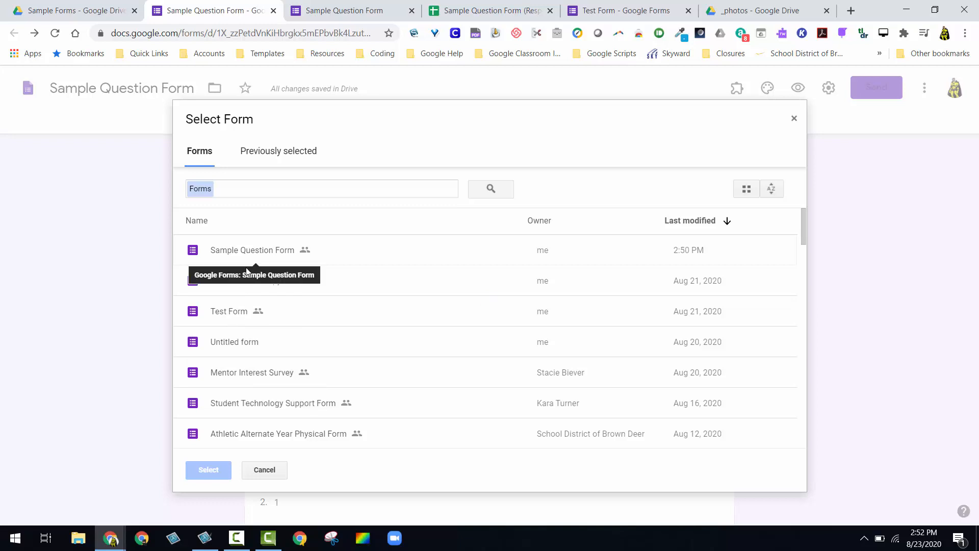
pyautogui.doubleClick(279, 404)
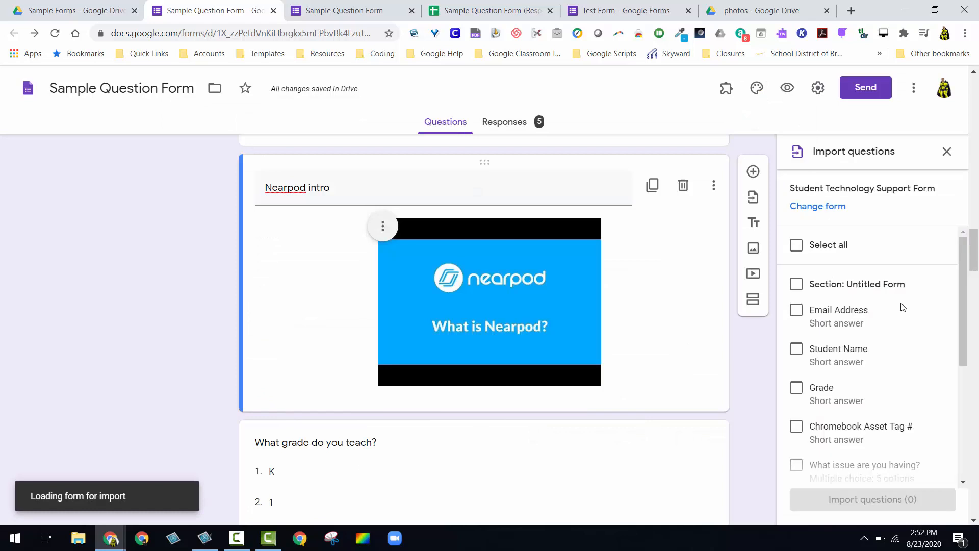
pyautogui.scroll(-5, 903, 306)
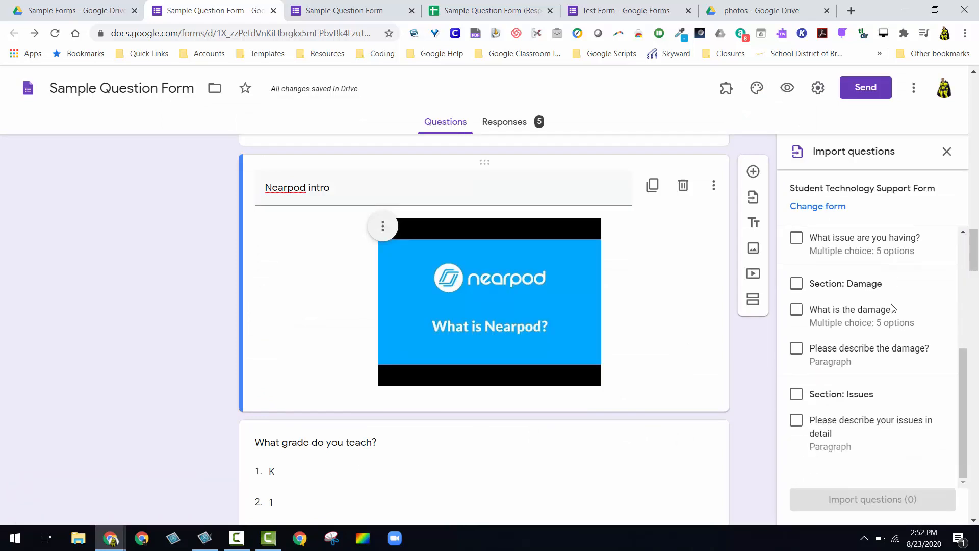
pyautogui.scroll(5, 893, 307)
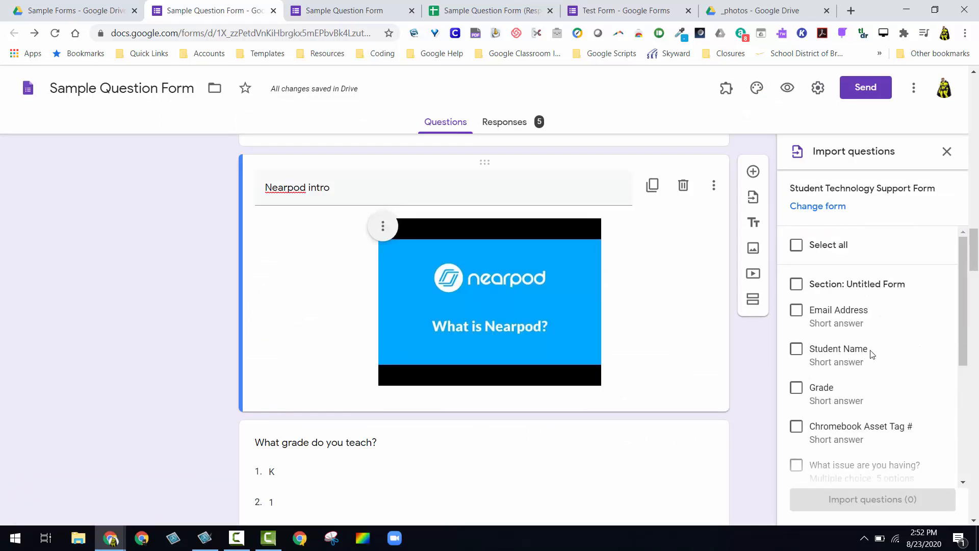
pyautogui.scroll(-2, 866, 362)
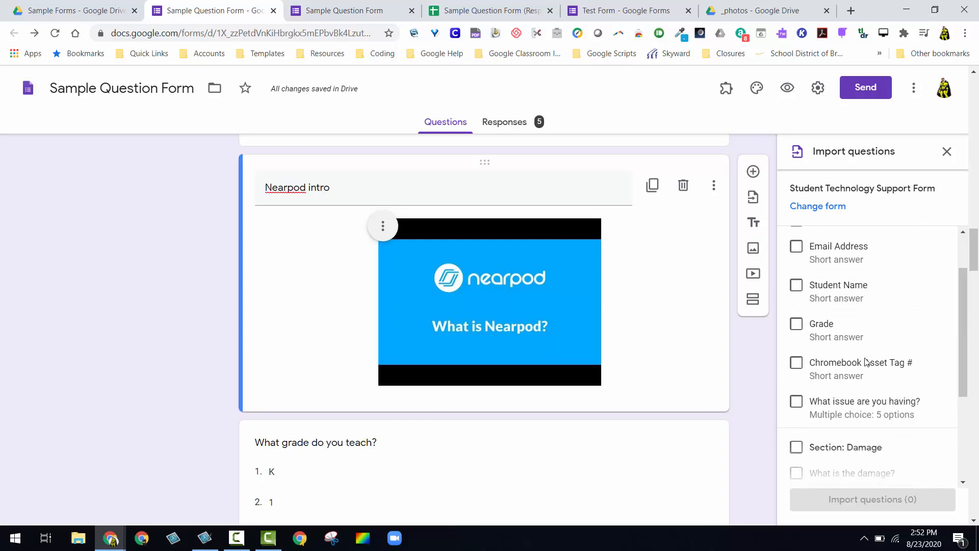
pyautogui.click(795, 329)
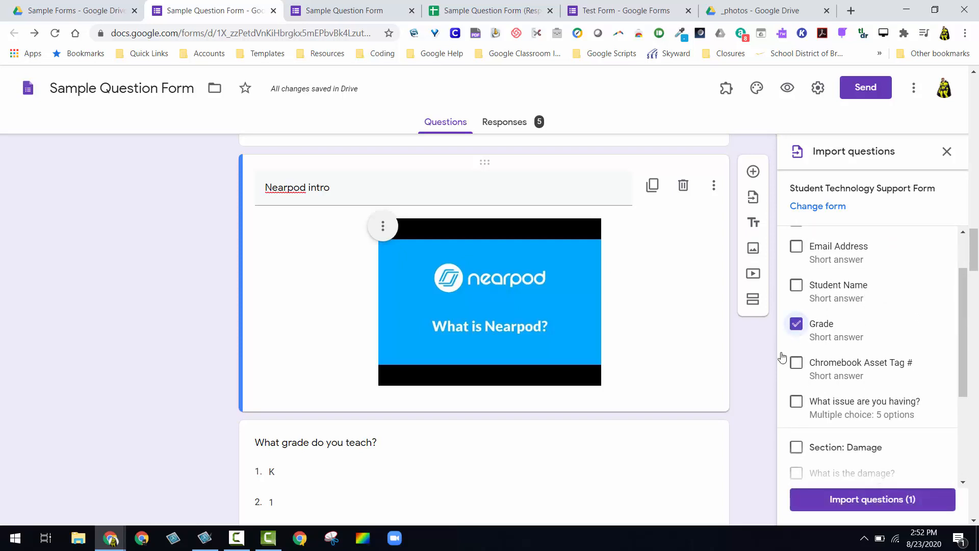
pyautogui.click(896, 498)
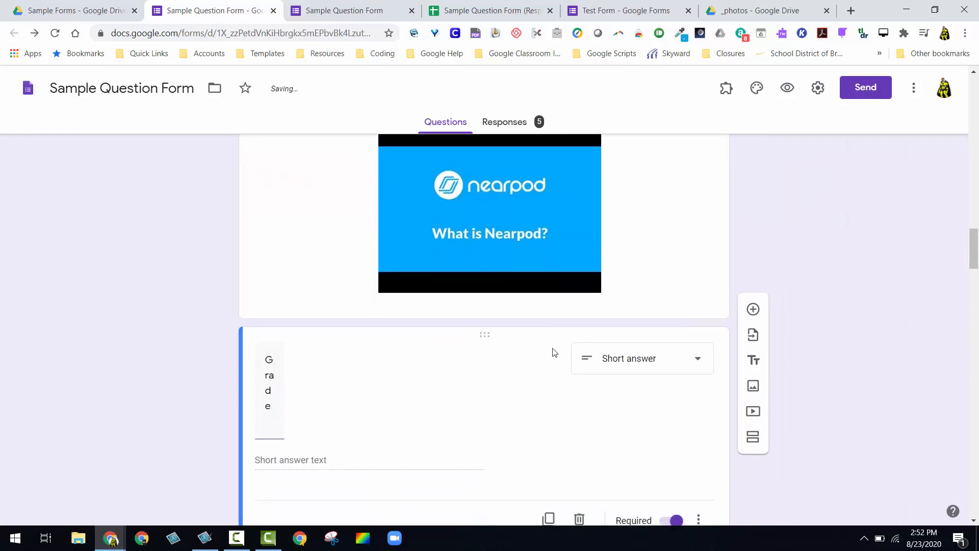
# Step: Check the imported Grade question and its title field, then look back over the items above it
pyautogui.scroll(2, 485, 302)
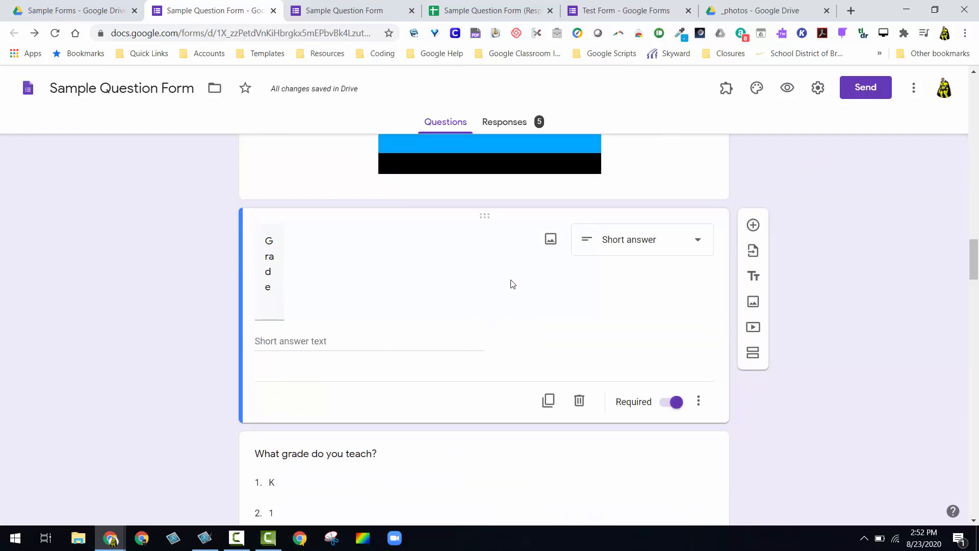
pyautogui.click(281, 266)
pyautogui.click(562, 302)
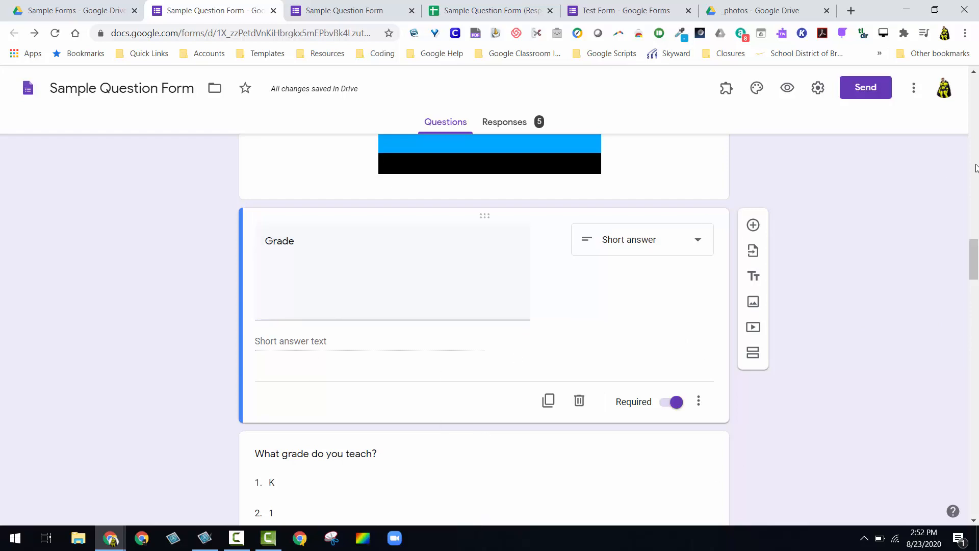
pyautogui.scroll(7, 828, 251)
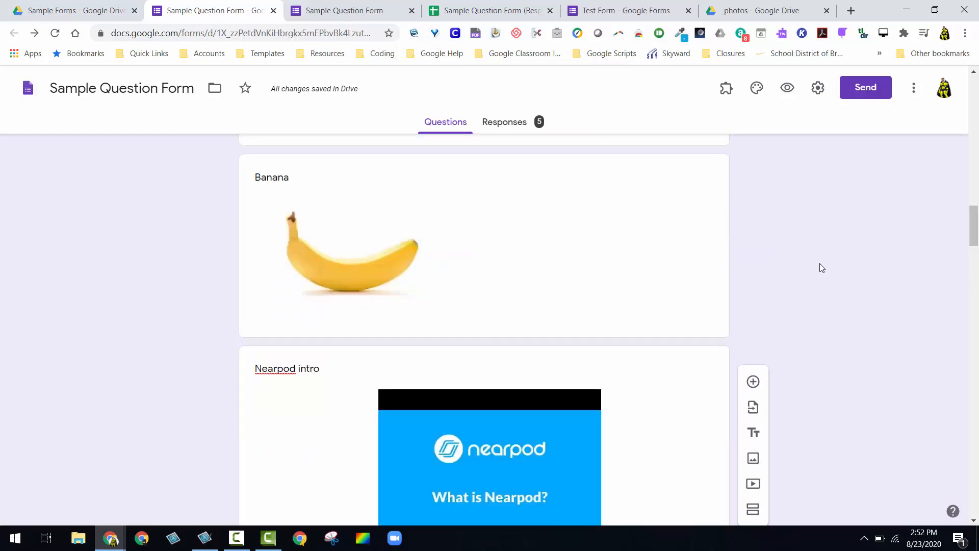